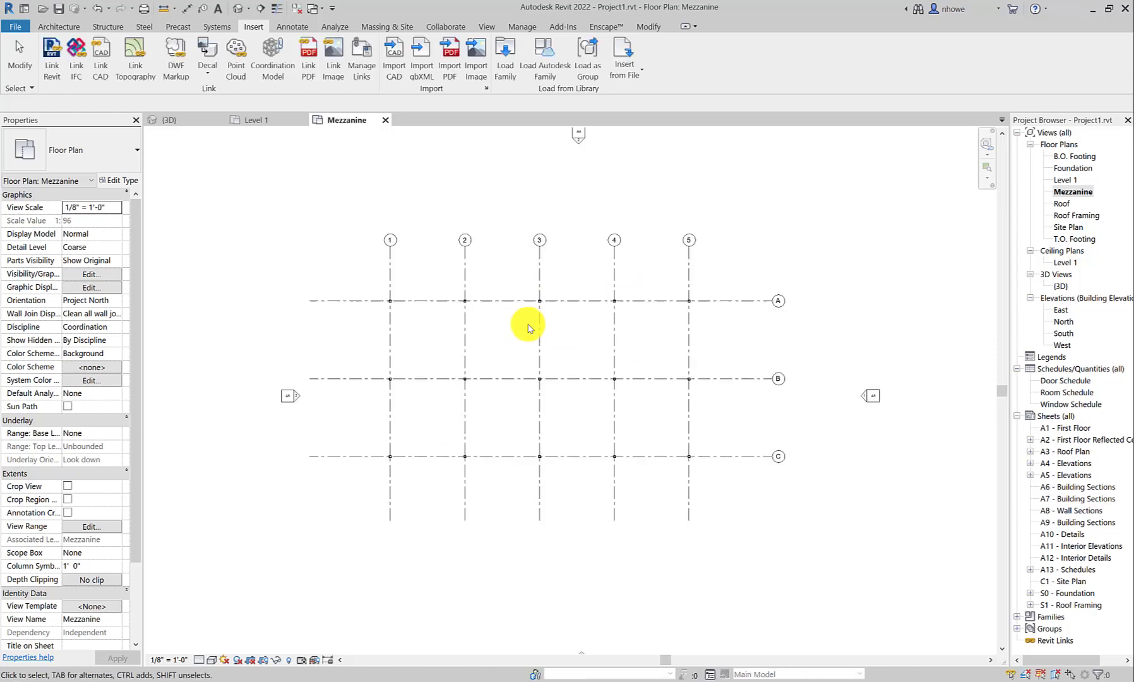
- Start the Beam command on the Mezzanine plan and browse for families to load in the English-Imperial Structural Framing Steel folder
scroll(527, 324, up, 3)
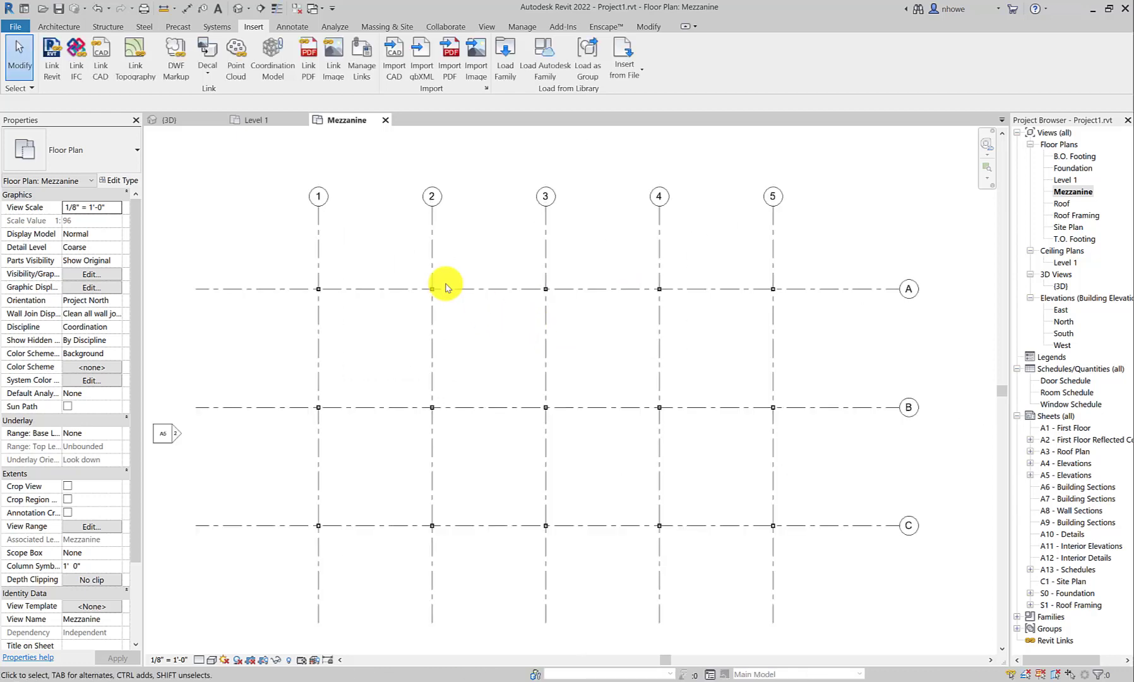
click(110, 27)
click(50, 57)
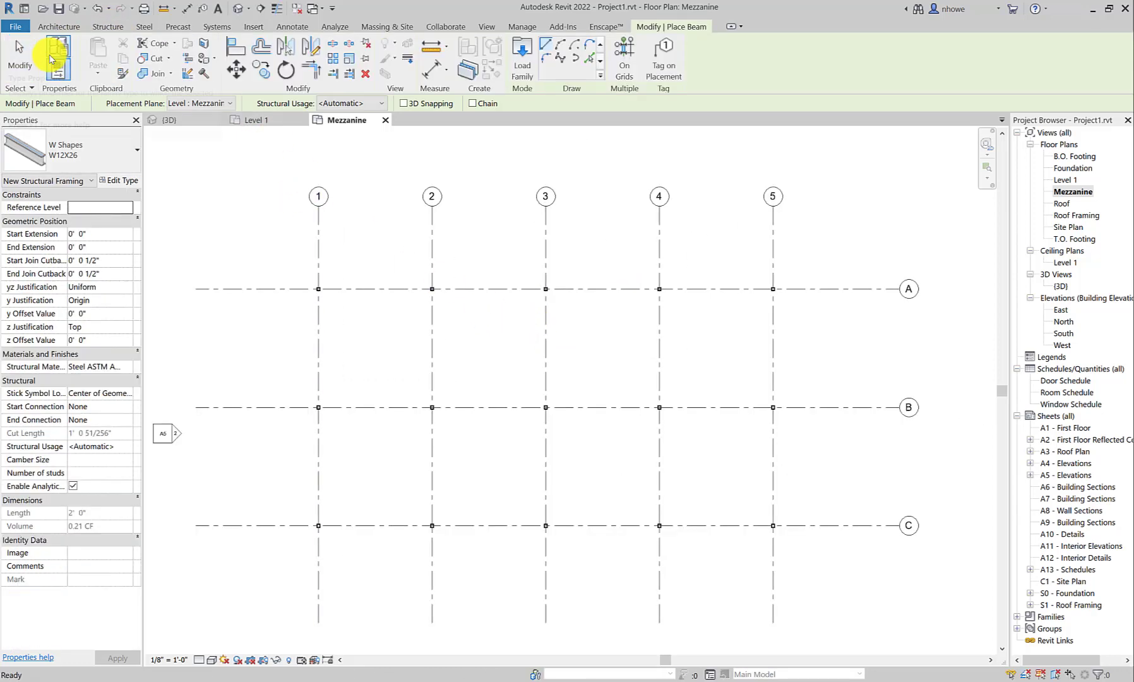
scroll(320, 304, up, 3)
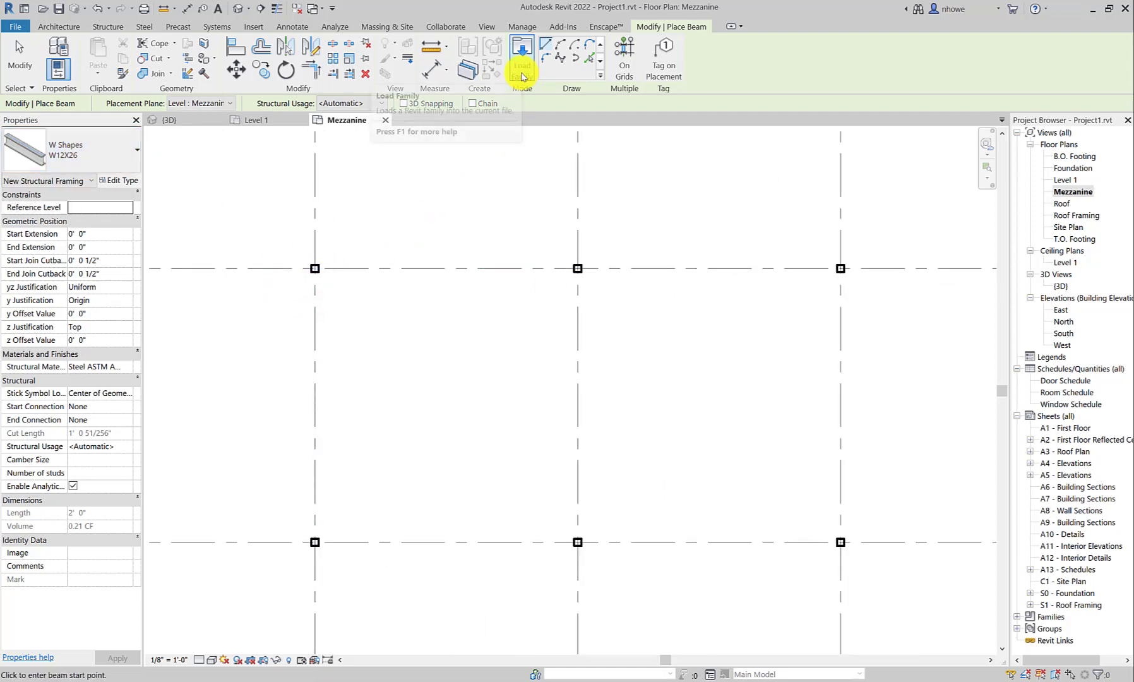
click(521, 73)
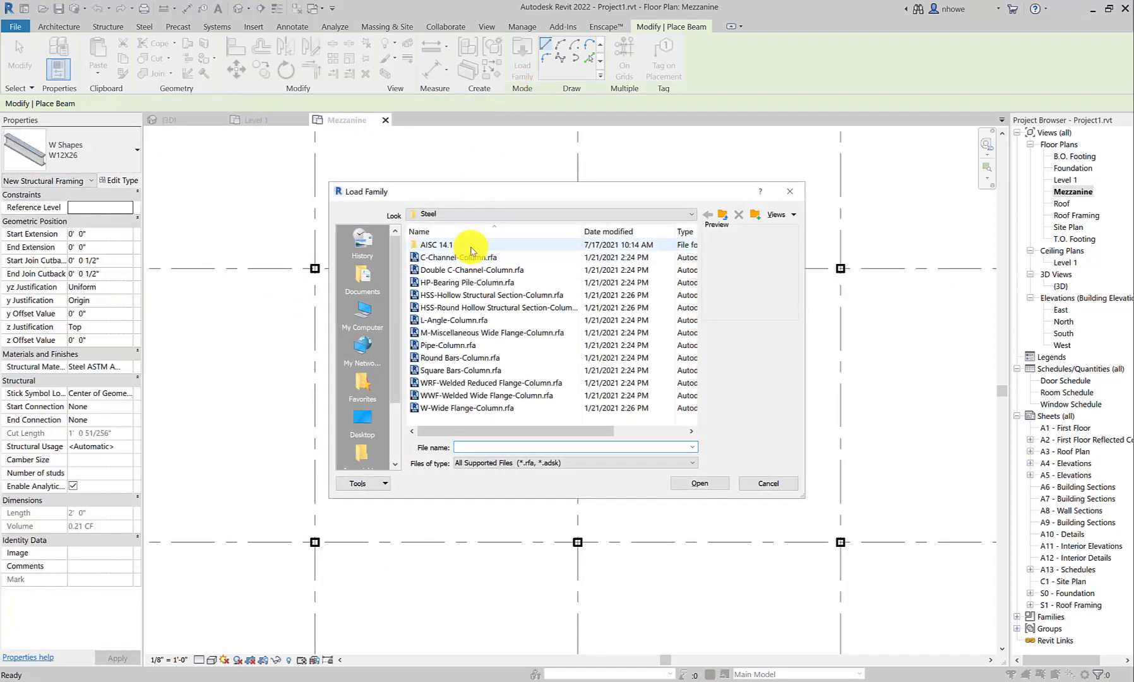
click(587, 214)
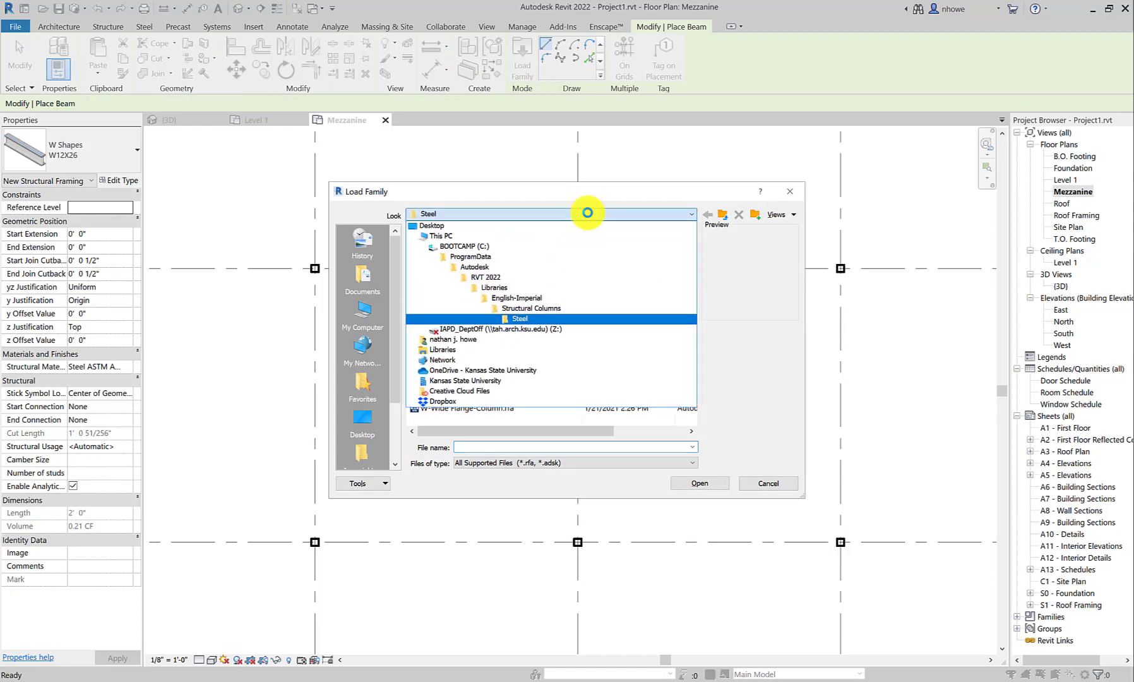
click(526, 302)
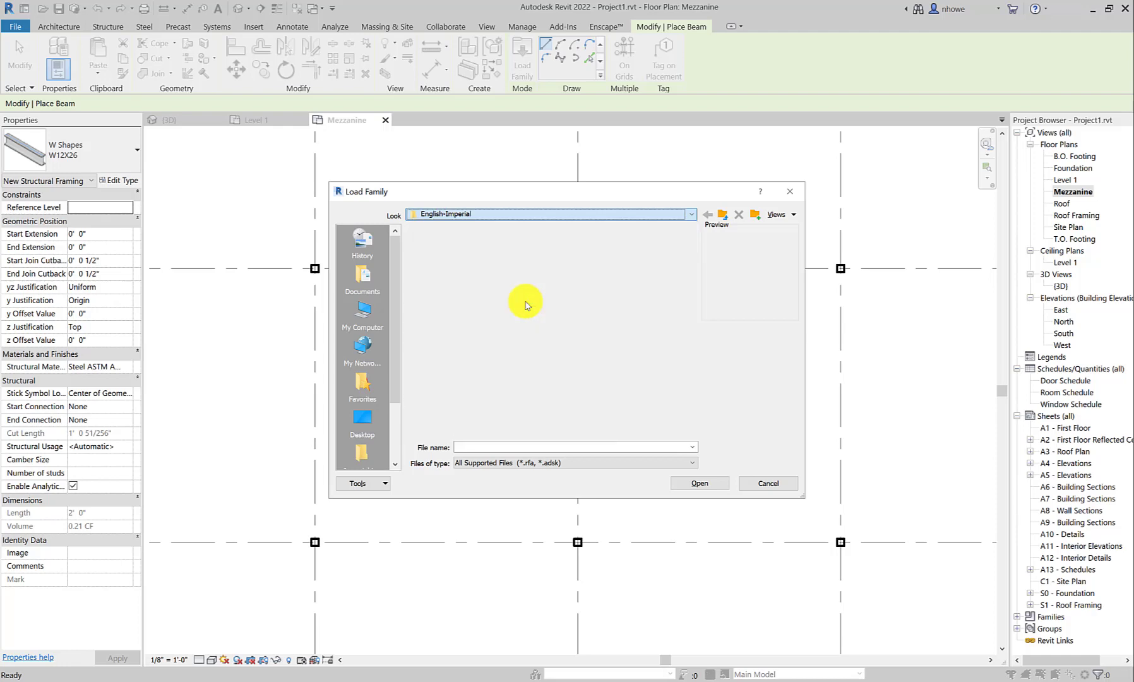
scroll(512, 298, down, 8)
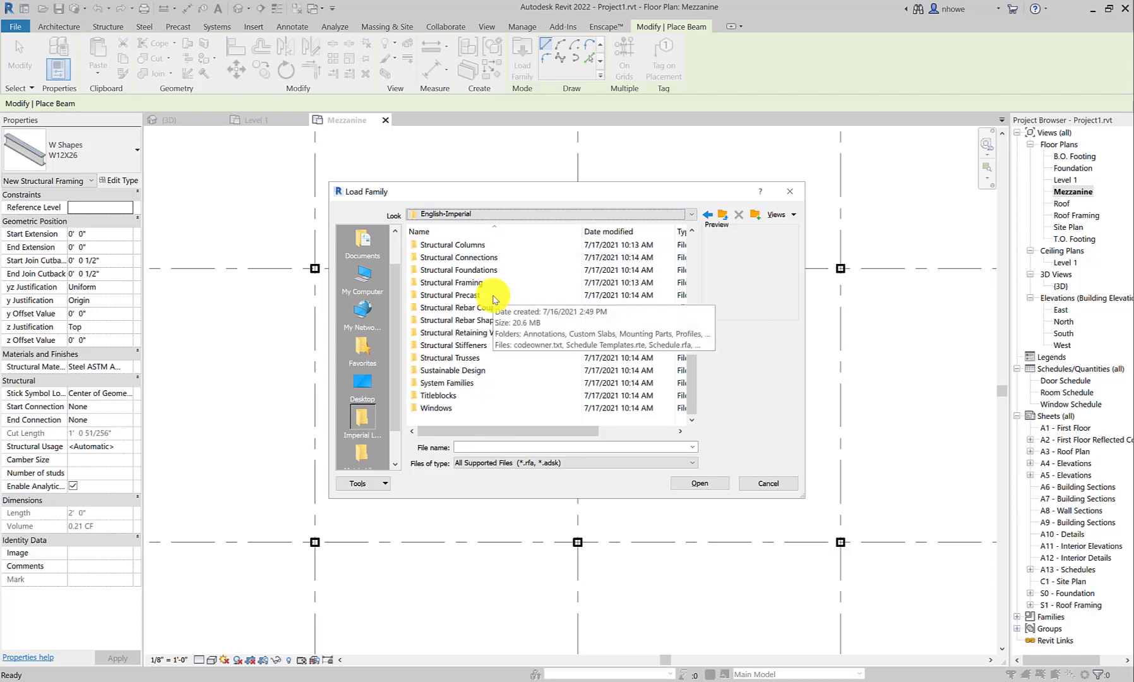
click(481, 286)
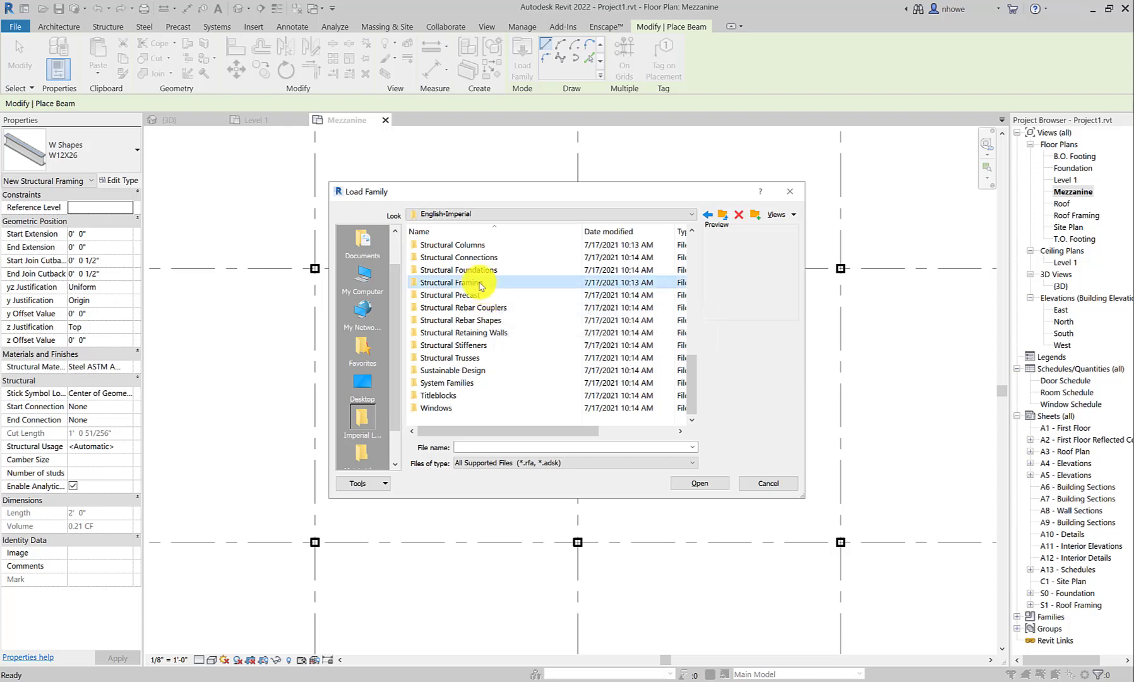
double_click(442, 283)
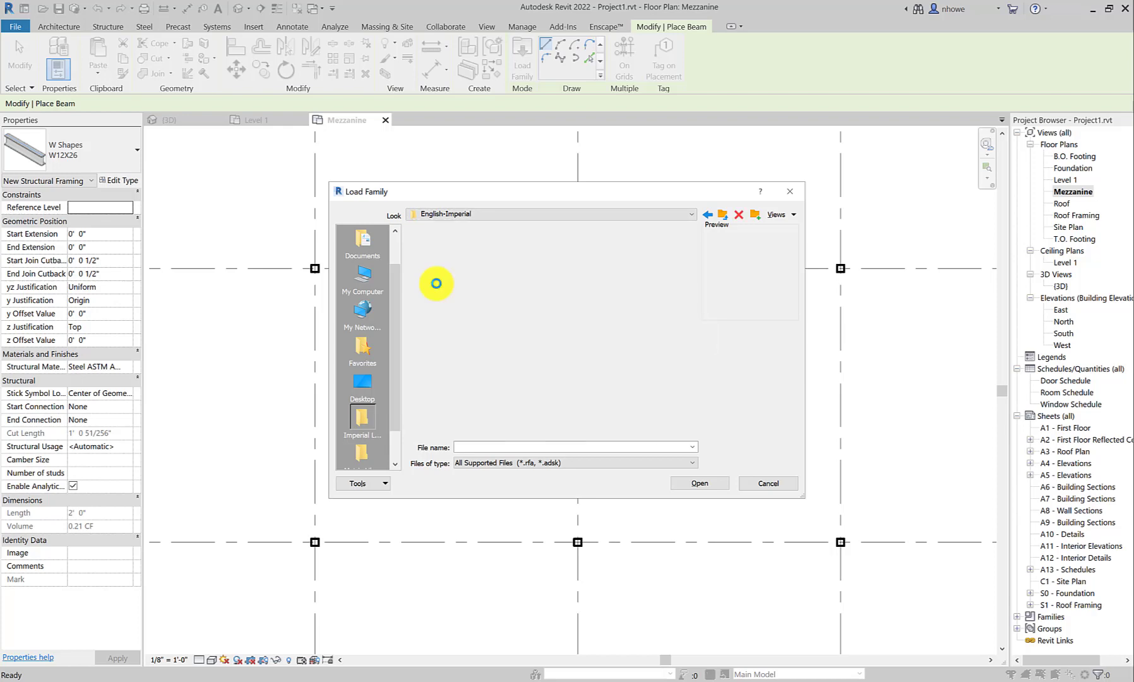
double_click(429, 283)
- Open the W-Wide Flange.rfa family from the Steel folder for loading
scroll(455, 285, down, 1)
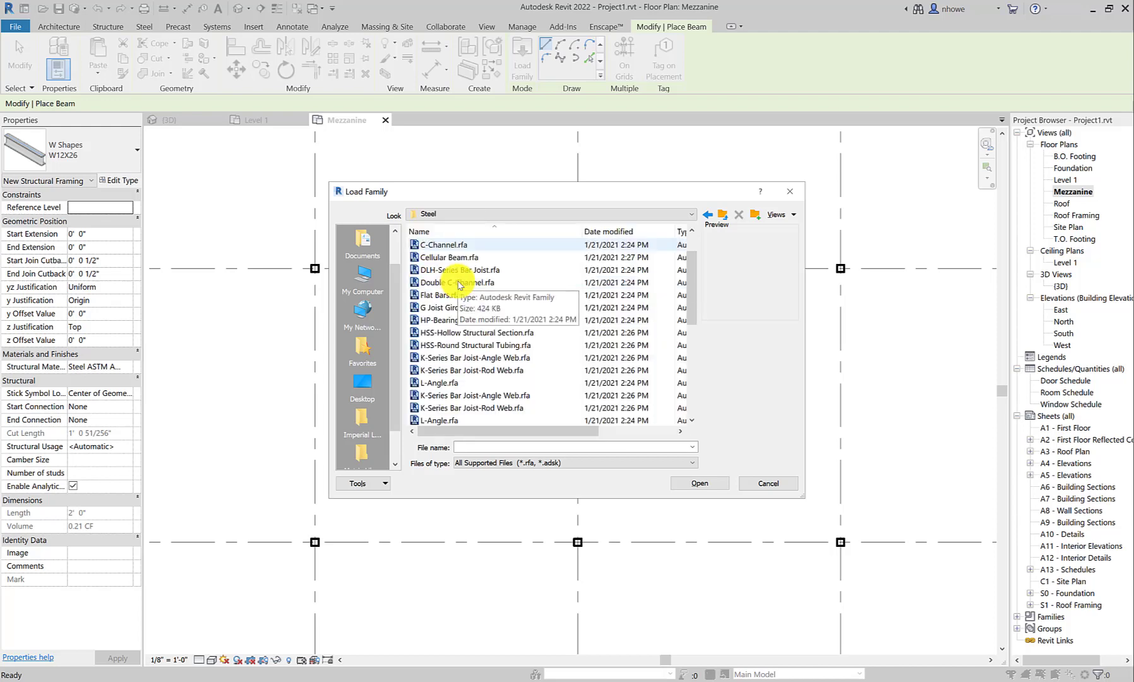
scroll(459, 285, down, 1)
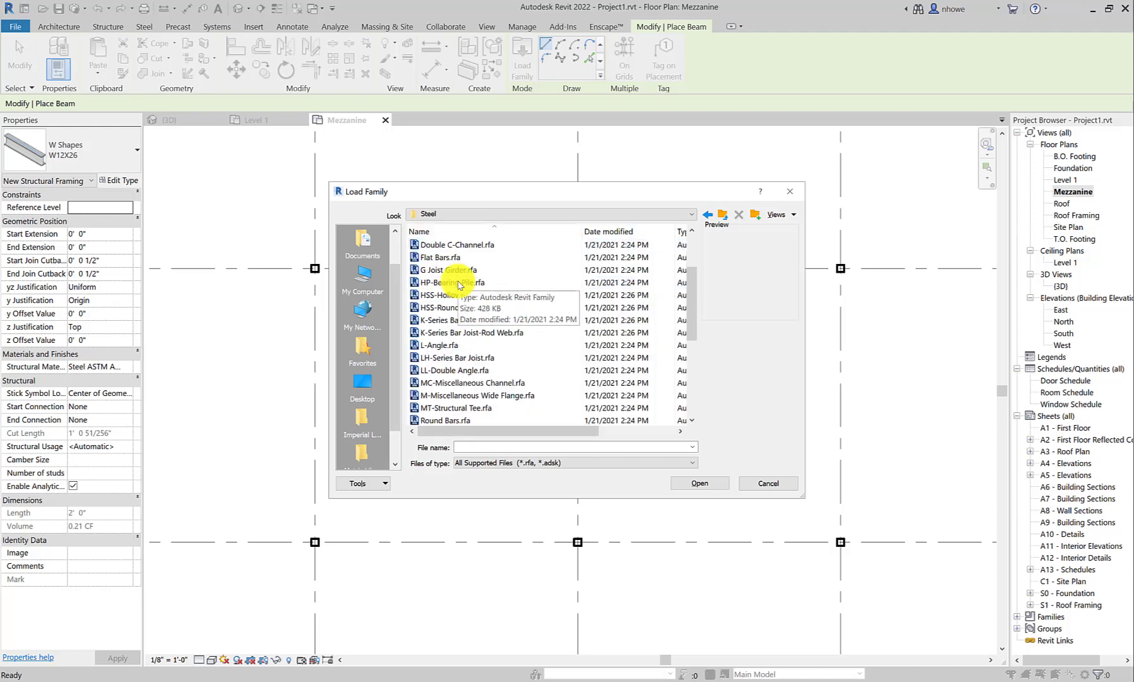
scroll(459, 285, down, 5)
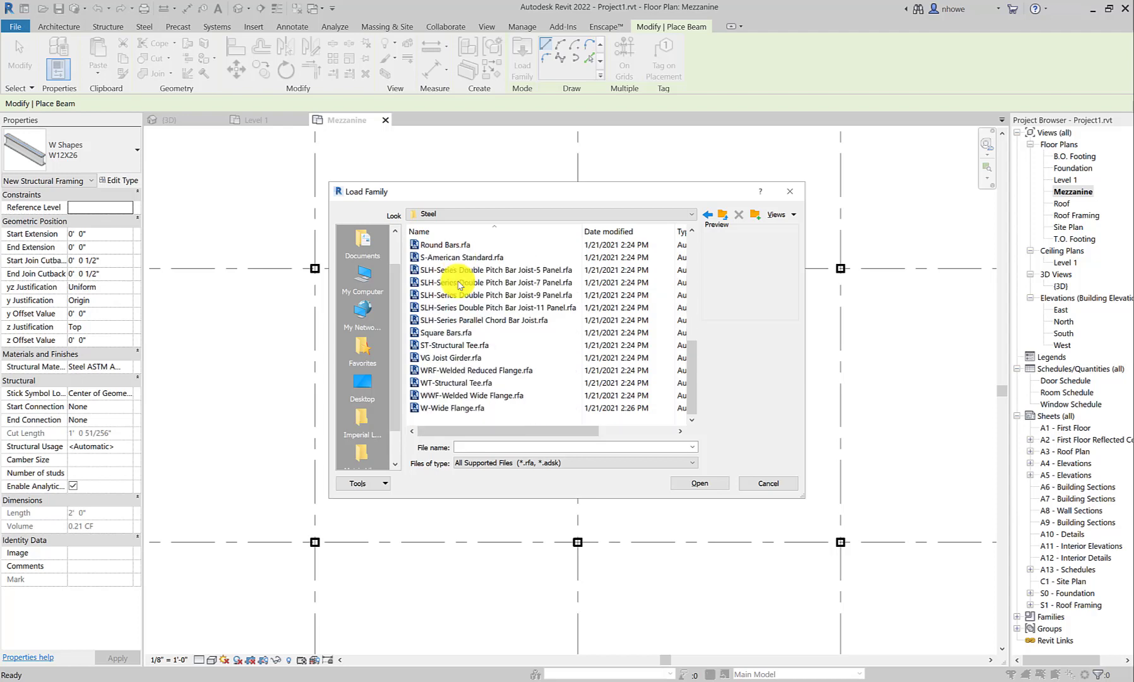
click(443, 406)
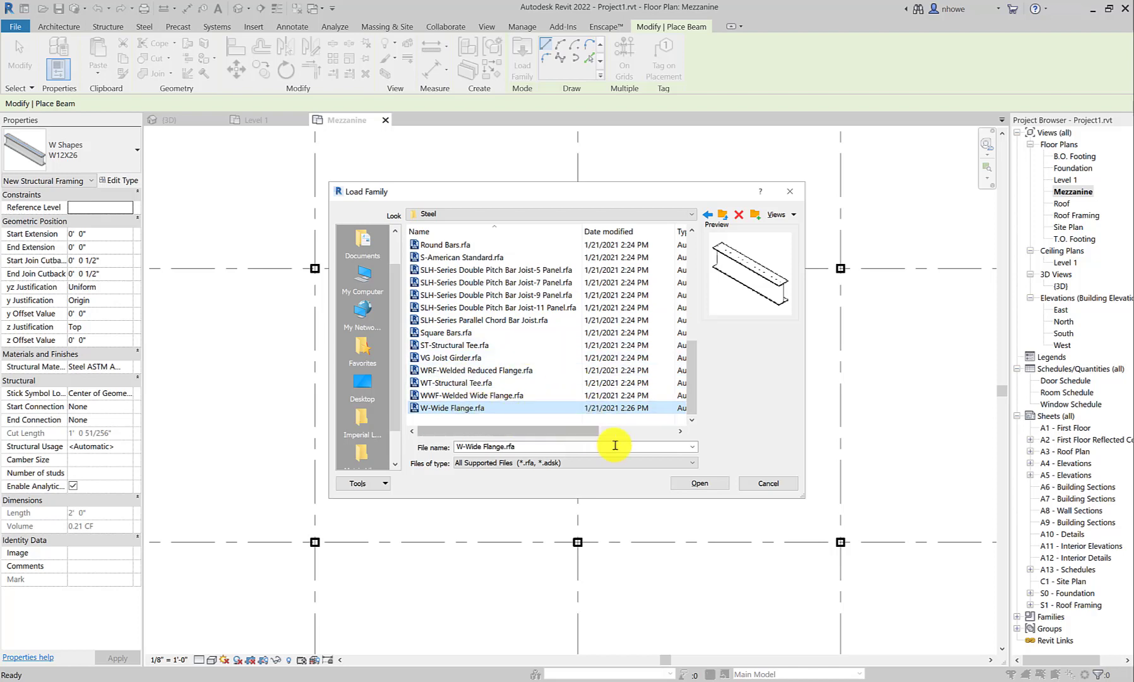
click(691, 482)
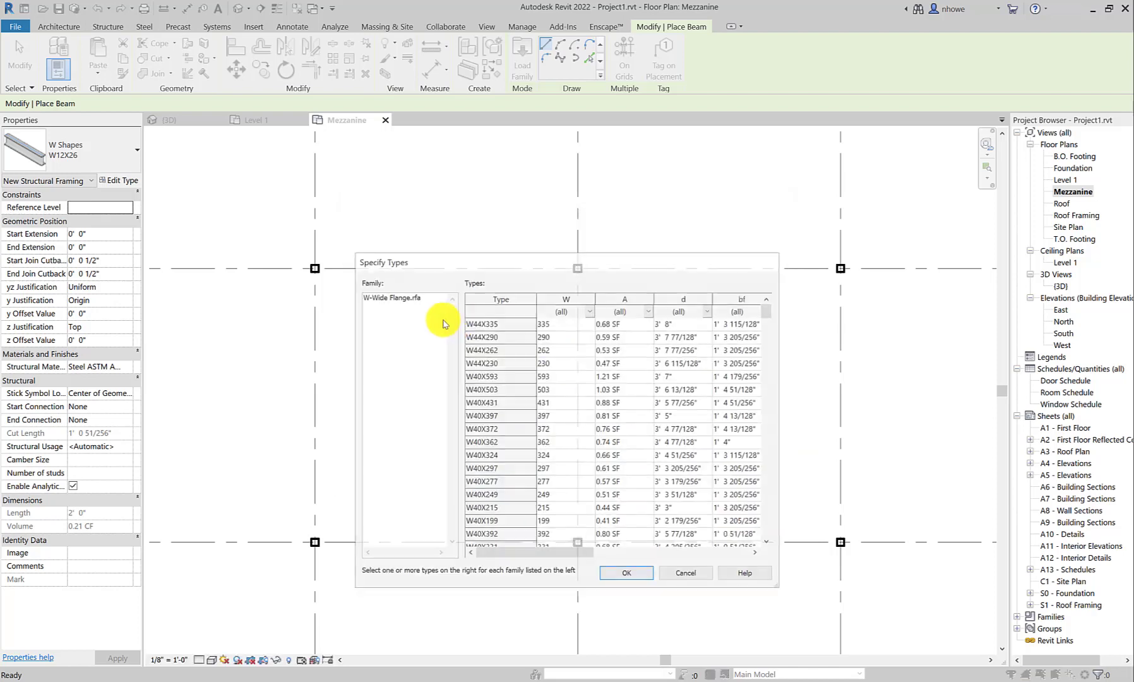
- Choose the W18X60 type of the wide flange family and load it into the project
scroll(533, 335, down, 10)
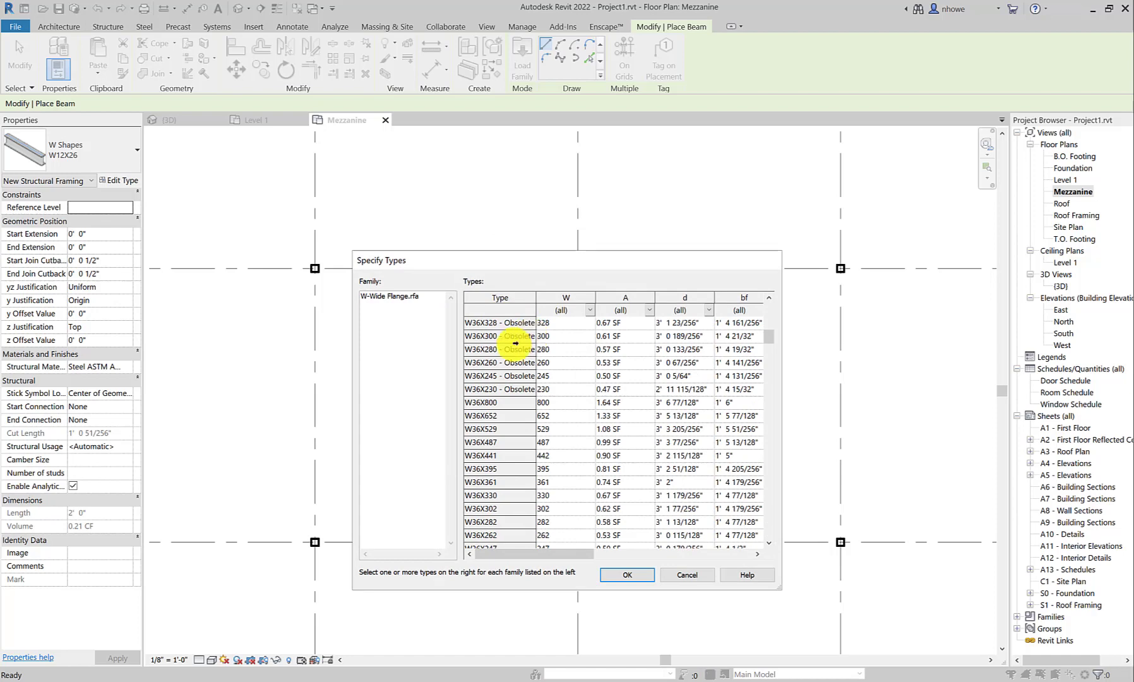
scroll(531, 400, down, 7)
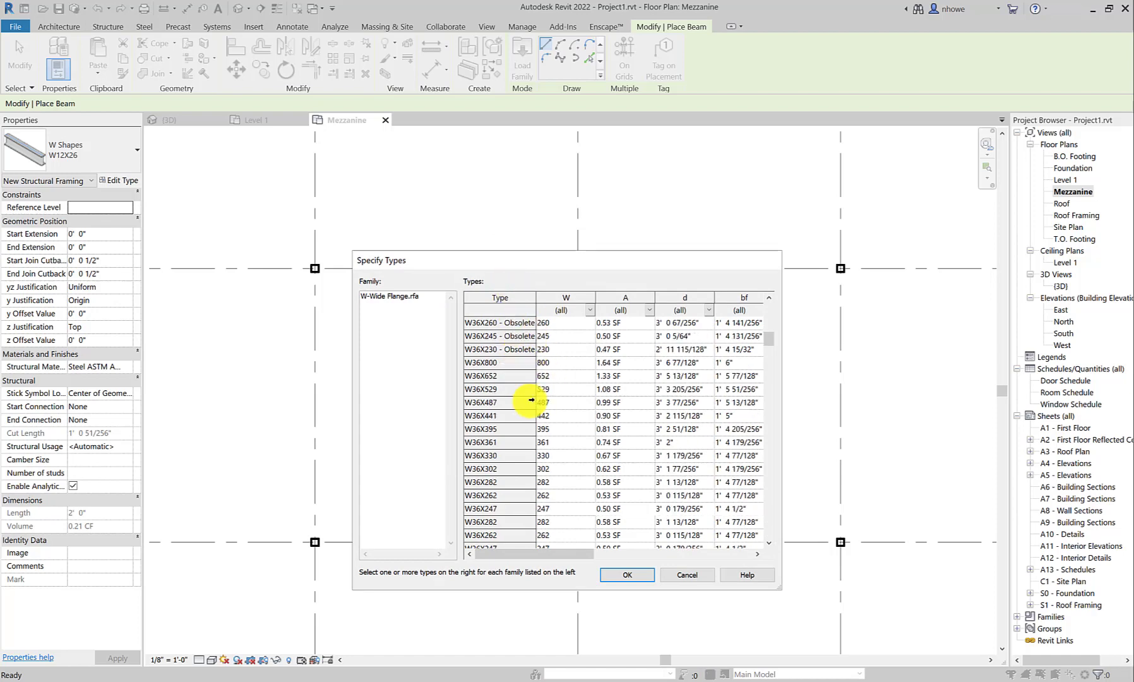
scroll(531, 400, down, 20)
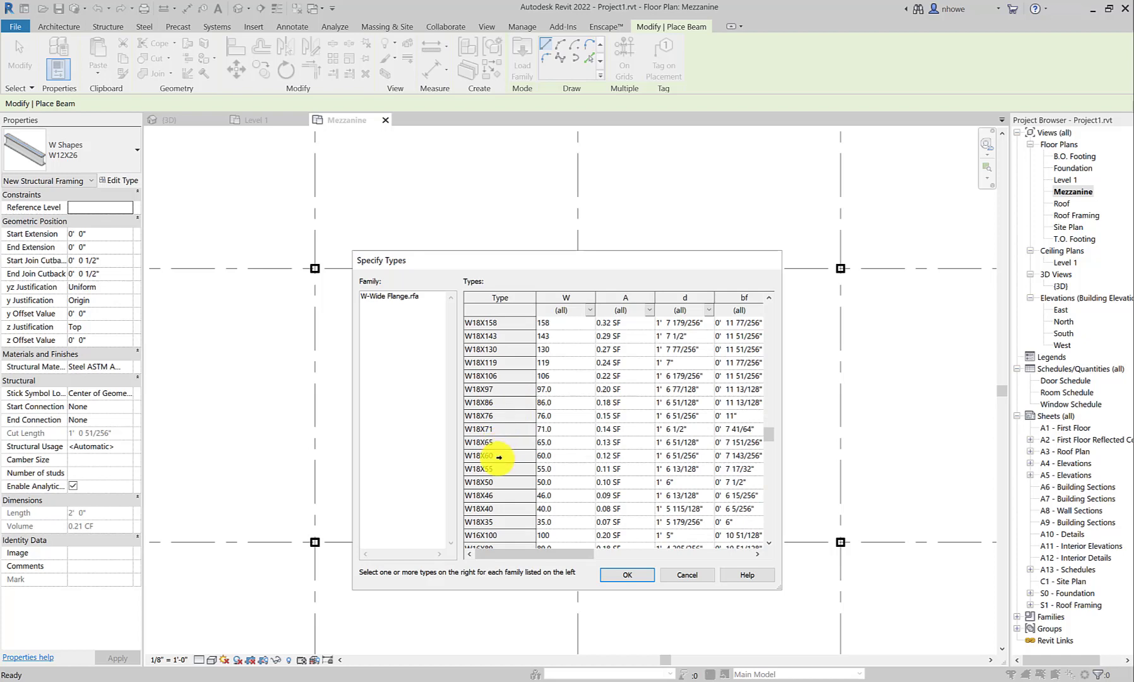
click(499, 456)
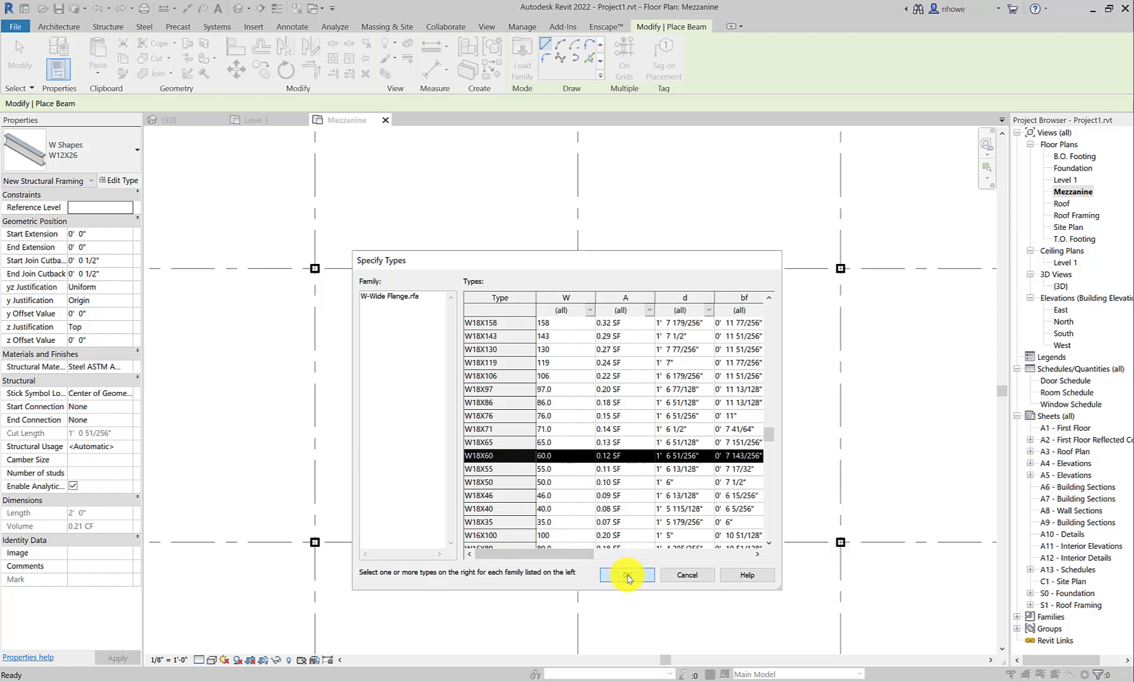
click(627, 576)
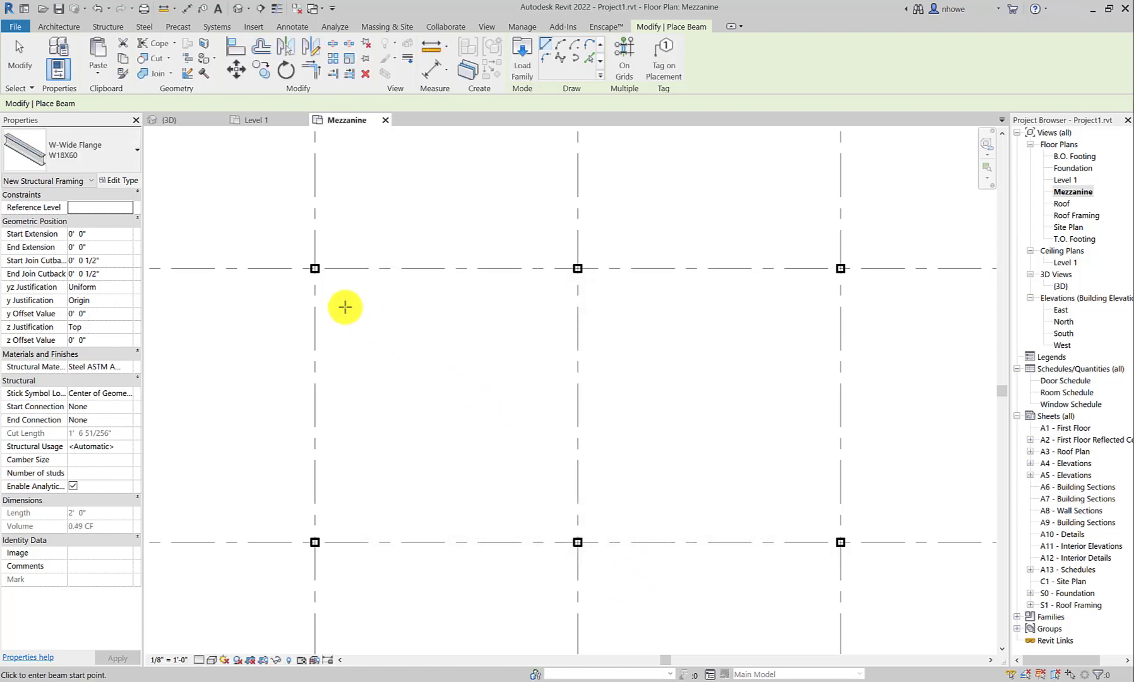
- Place a W18X60 beam along grid line 1 between the columns at grids A and B
click(314, 270)
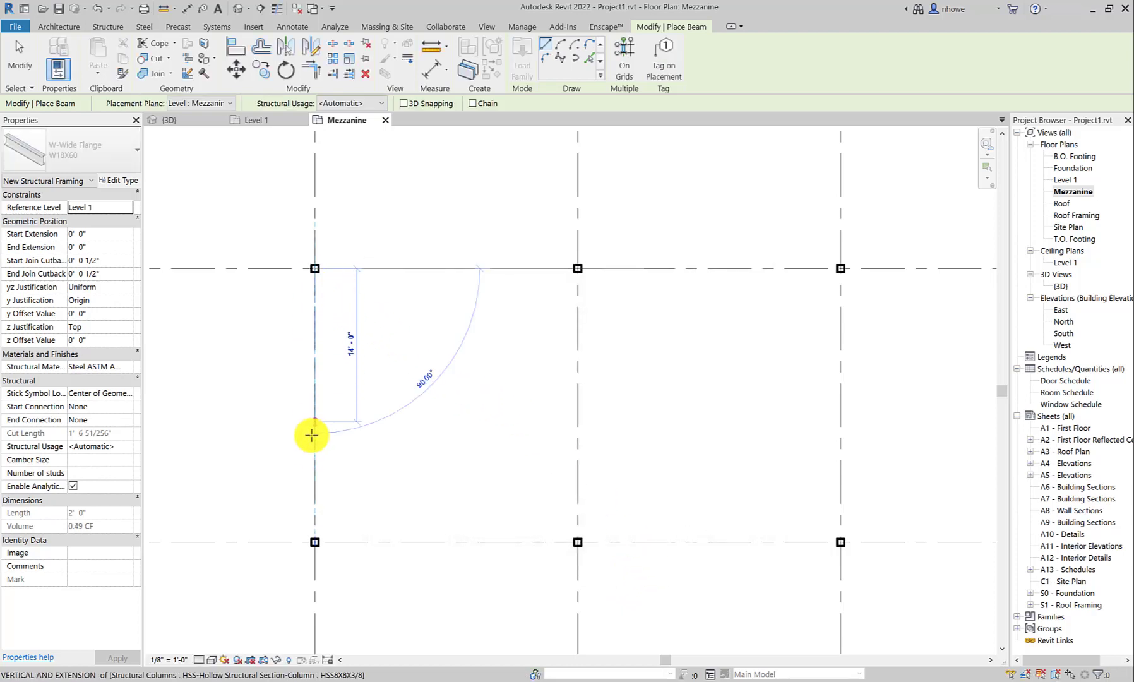
scroll(314, 506, down, 5)
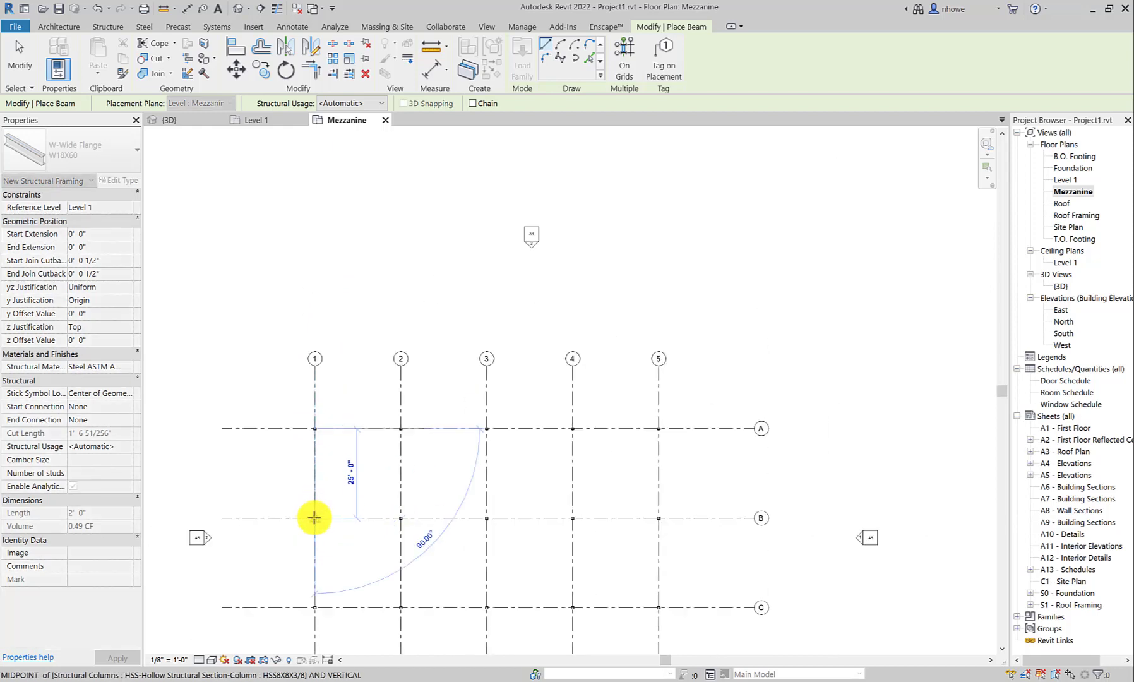
click(315, 518)
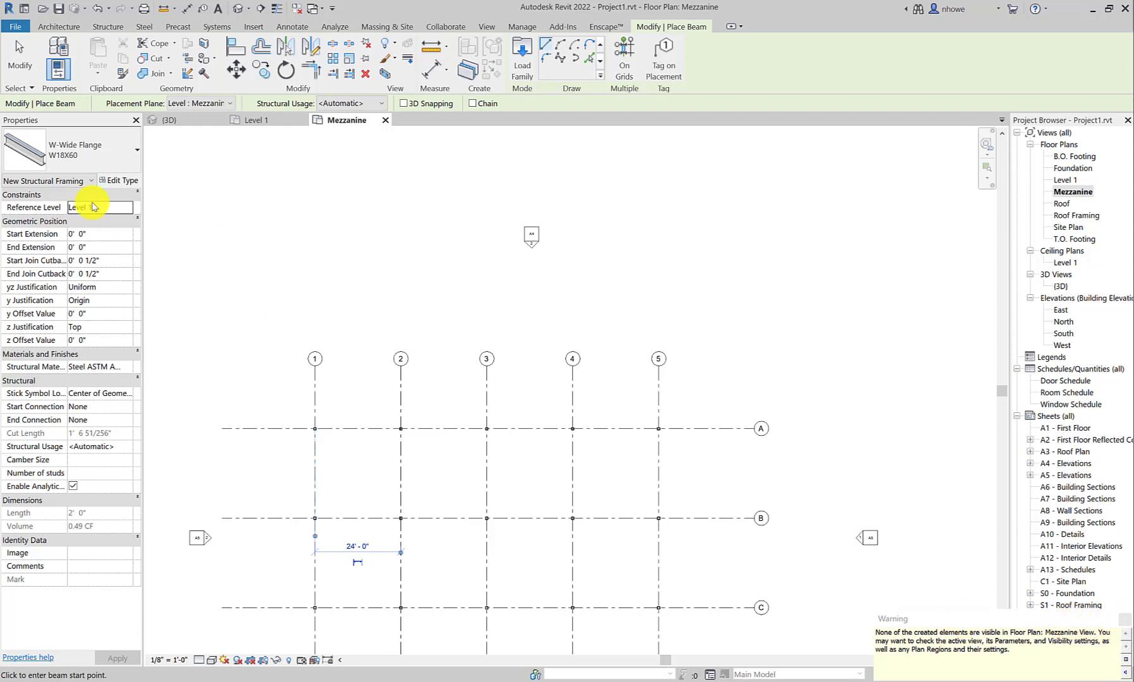
- Set the reference level to Mezzanine and place a second W18X60 beam along grid line 1 from grid B to grid C
click(127, 210)
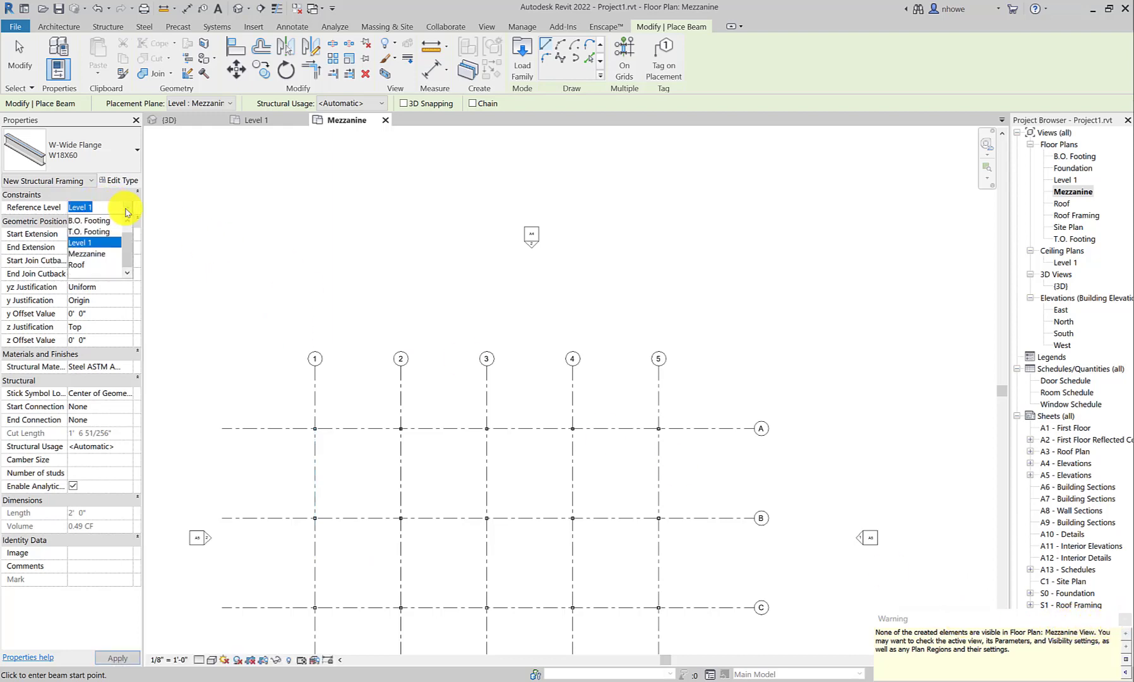
click(95, 242)
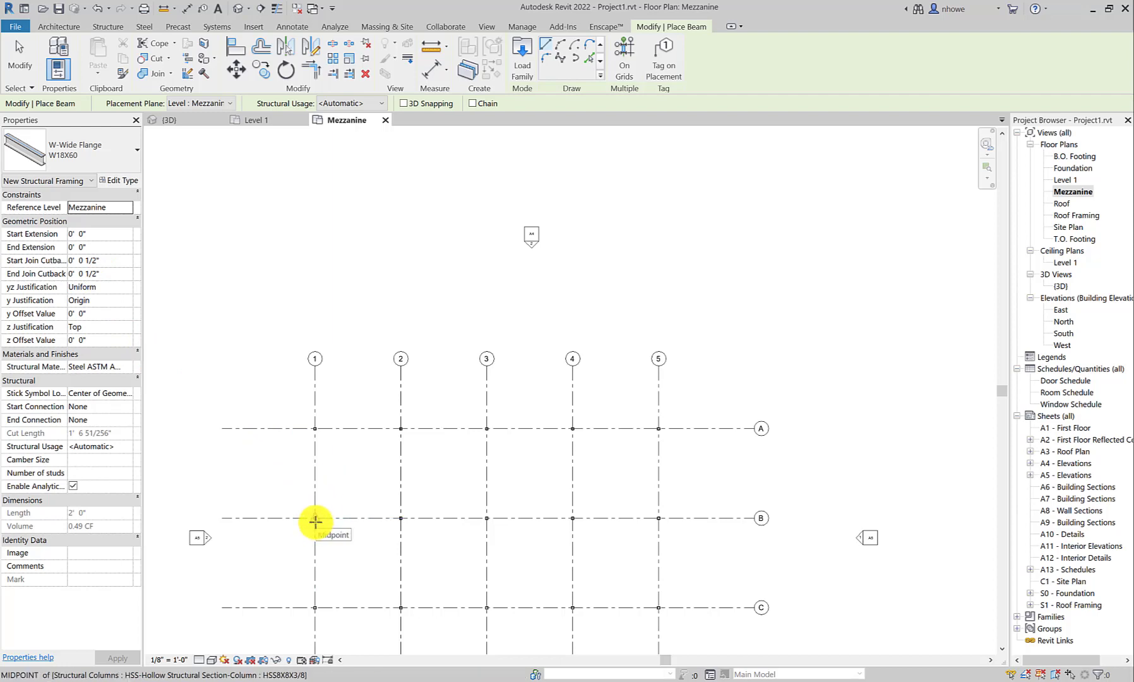
click(315, 519)
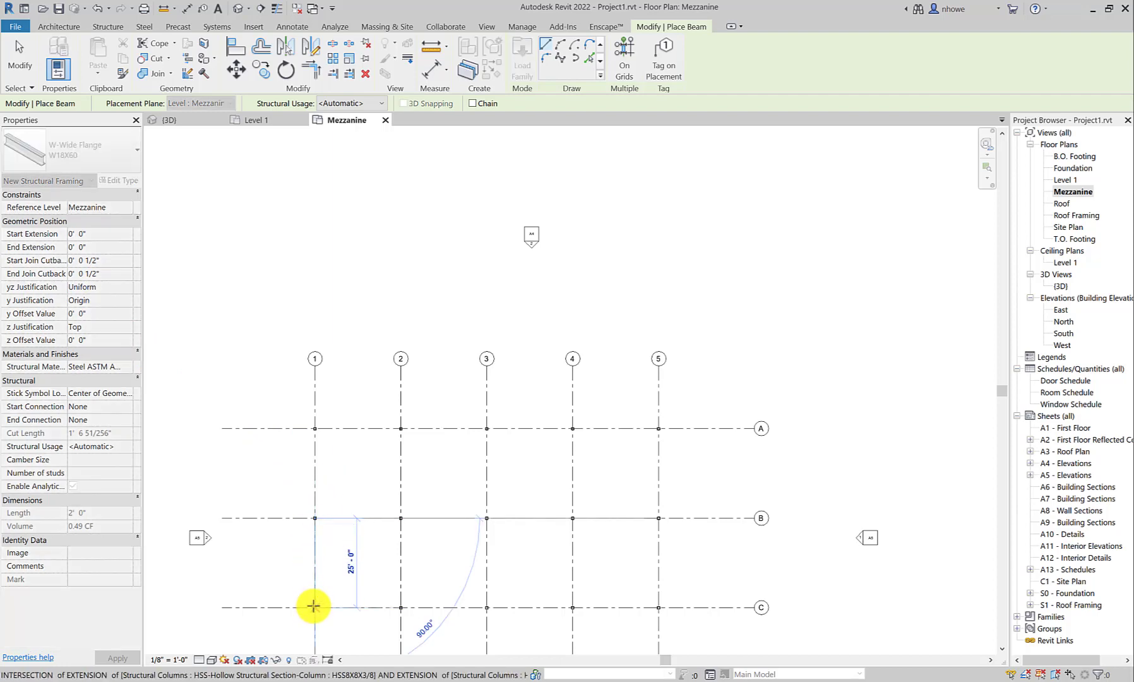
click(315, 624)
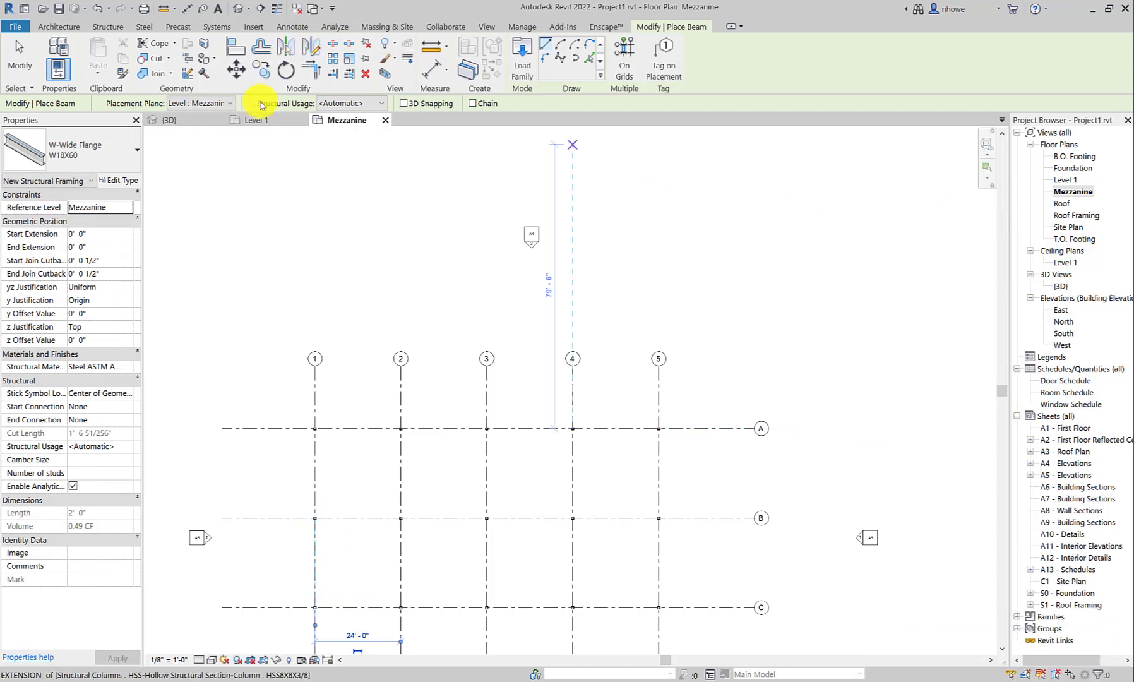
- Show the beams along grid line 1 up close in the 3D view and end beam placement
scroll(324, 485, up, 6)
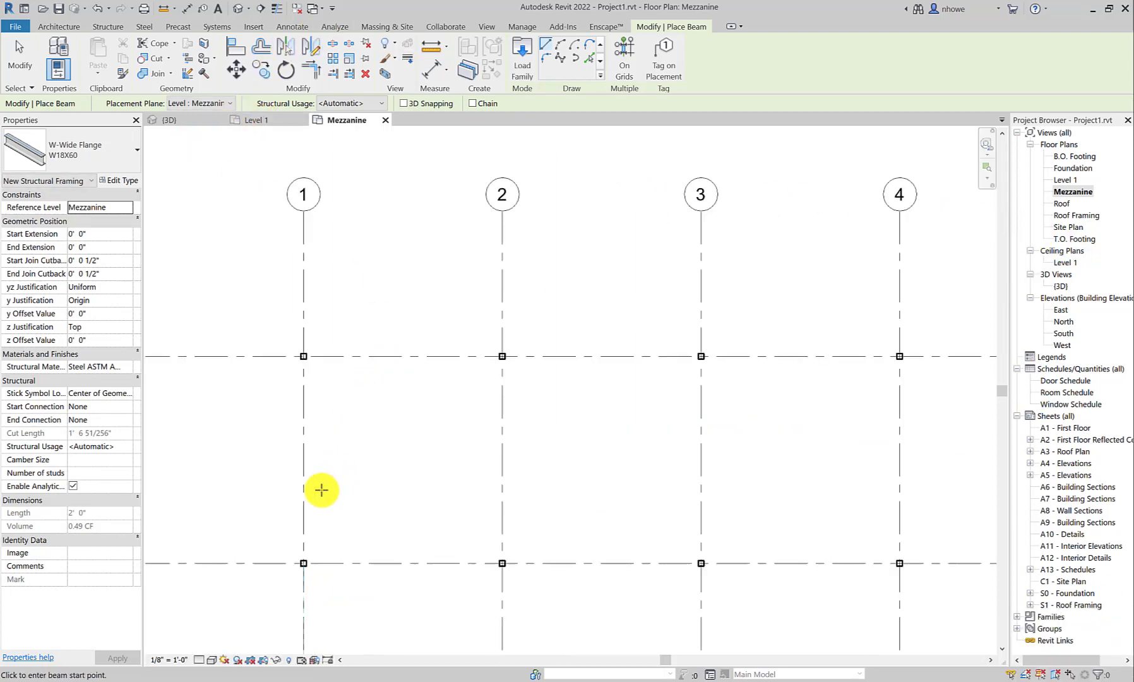
scroll(332, 487, down, 1)
middle_drag(390, 453, 519, 395)
click(168, 120)
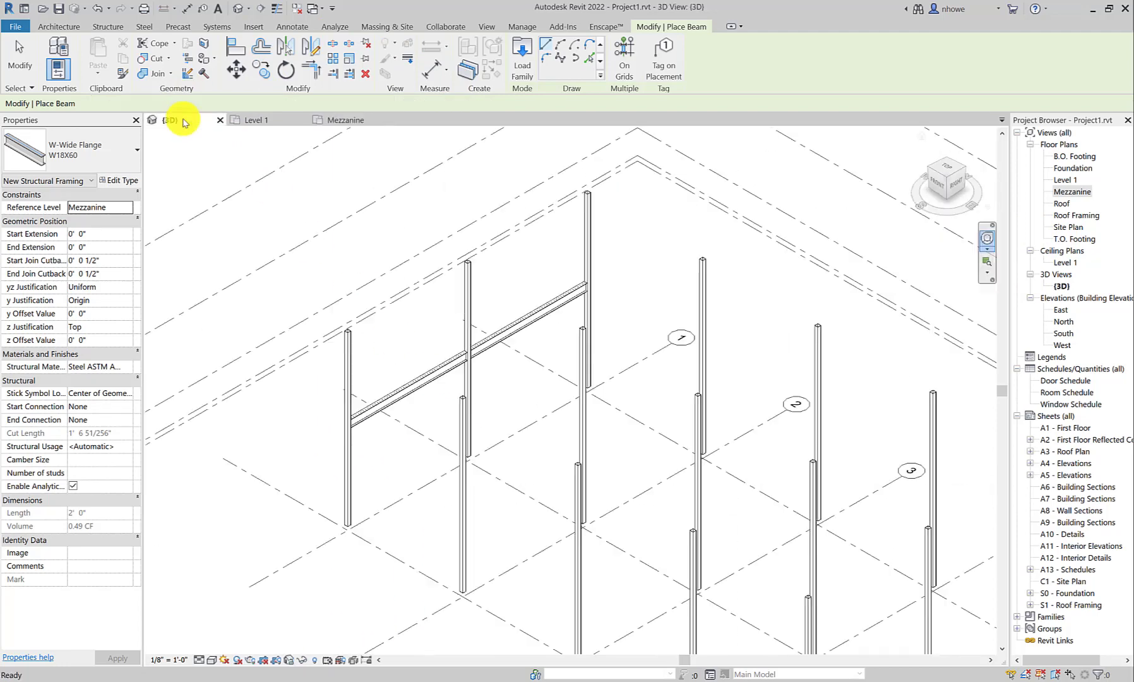
scroll(506, 355, up, 3)
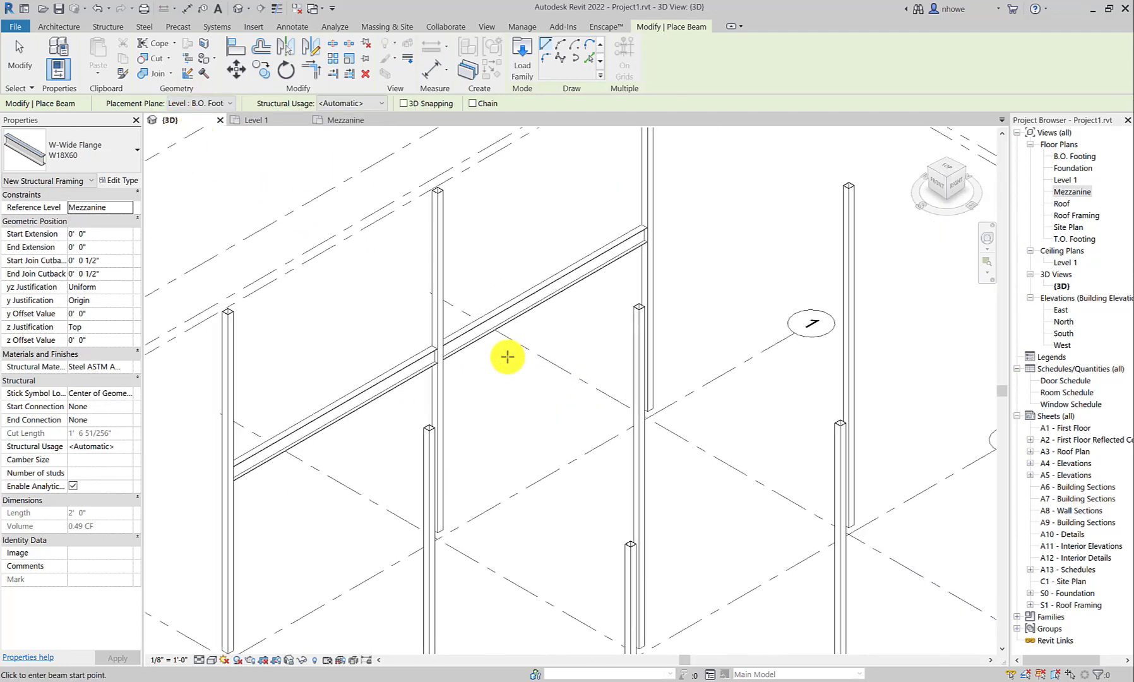
click(19, 60)
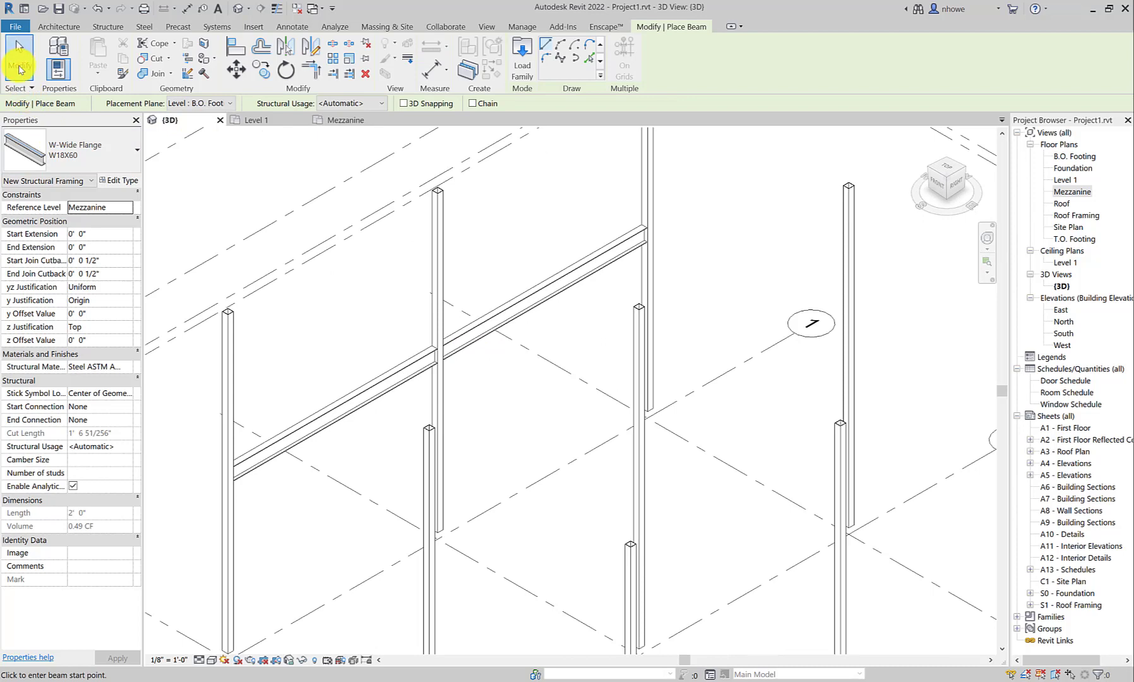
- Select each of the two grid line 1 beams to examine it, and return to the Mezzanine floor plan
click(458, 329)
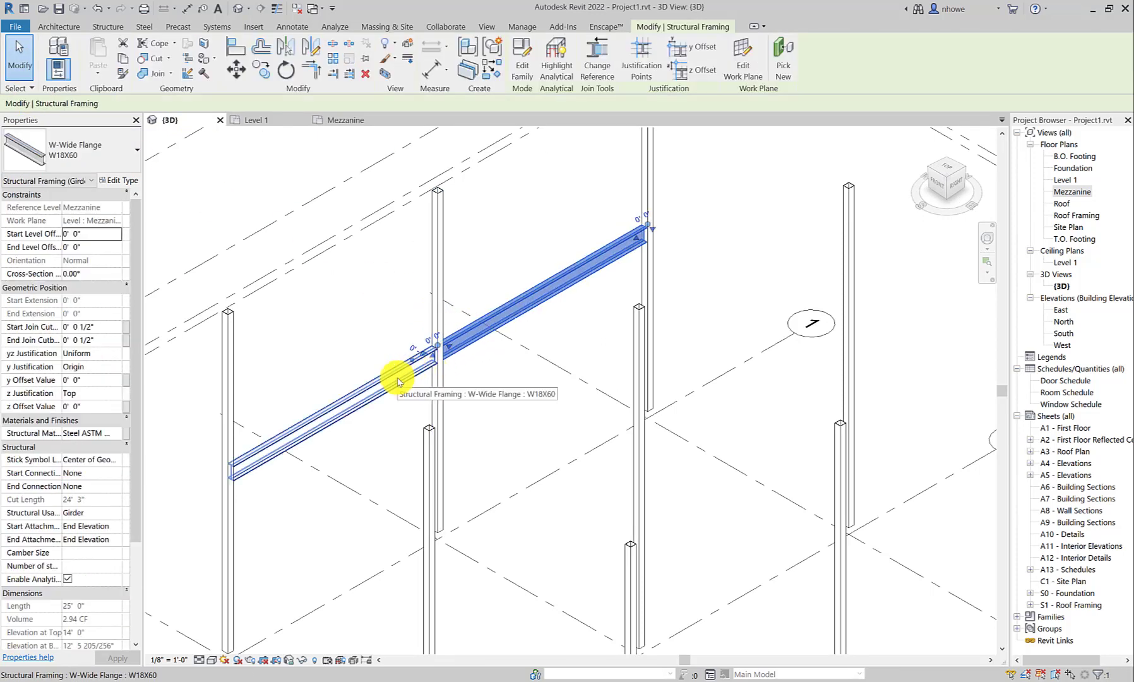
click(398, 381)
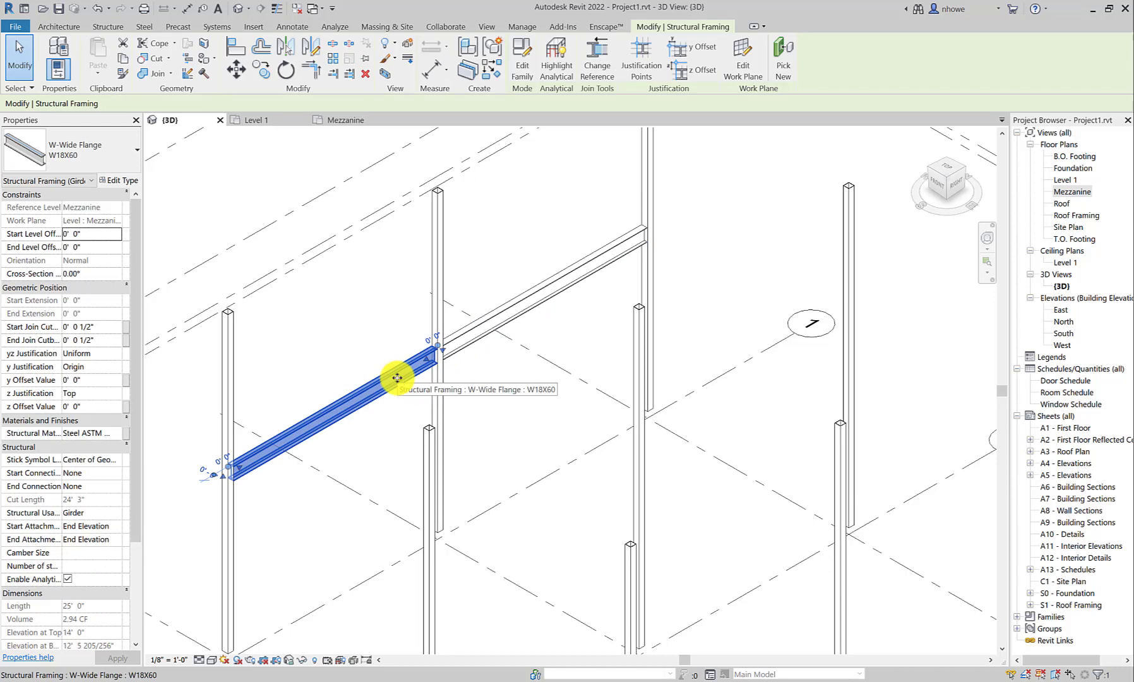
key(Delete)
scroll(510, 375, down, 2)
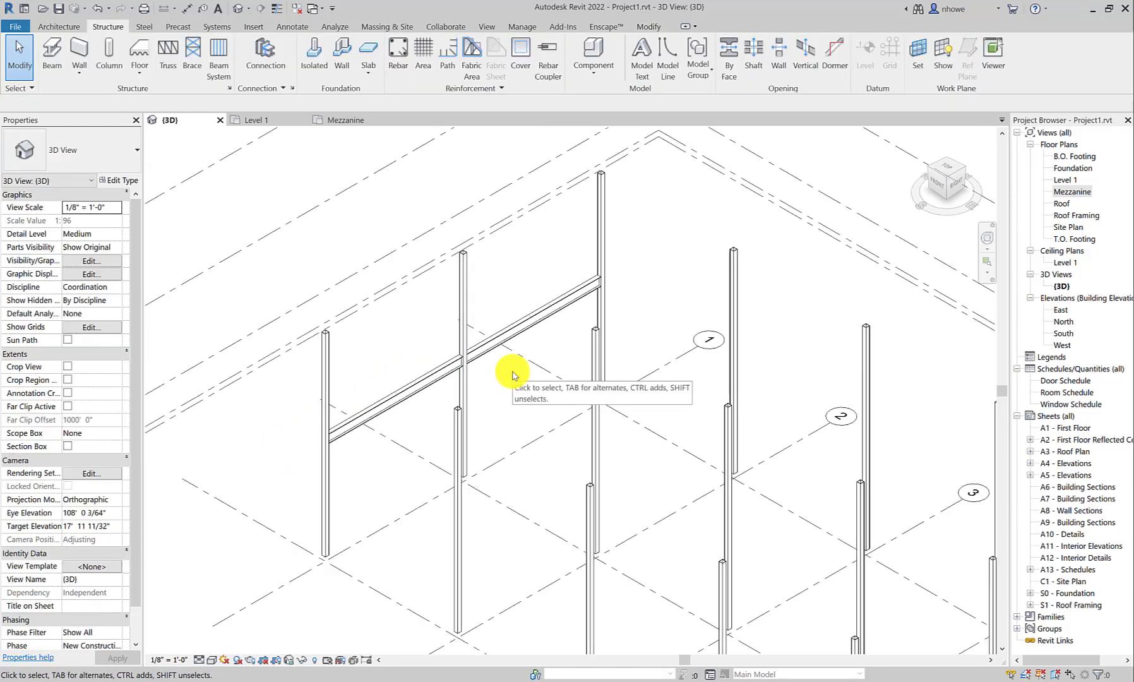
scroll(652, 303, down, 3)
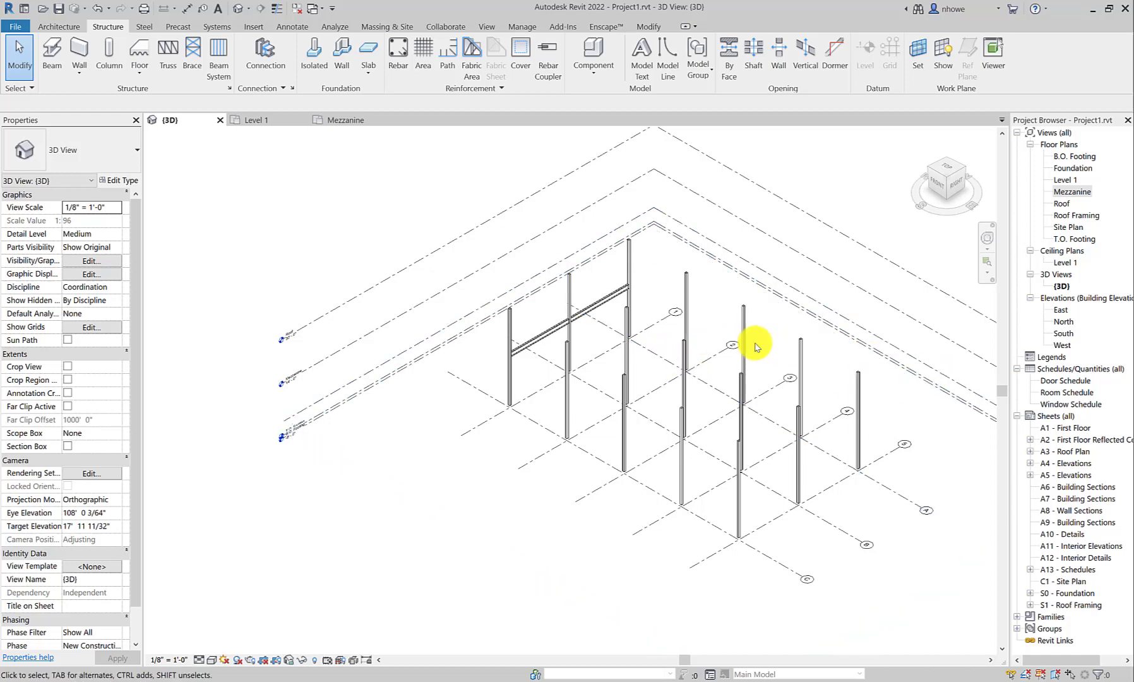
double_click(1067, 192)
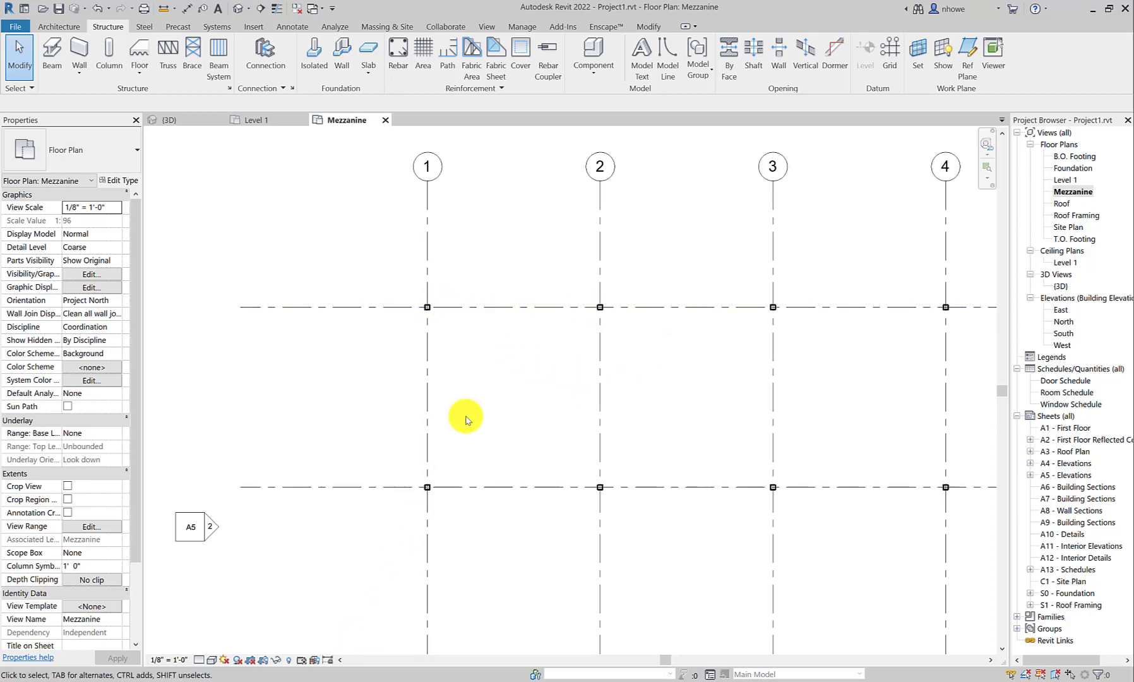
- Try the Fine detail level in the Mezzanine floor plan and return it to Coarse
scroll(462, 395, down, 1)
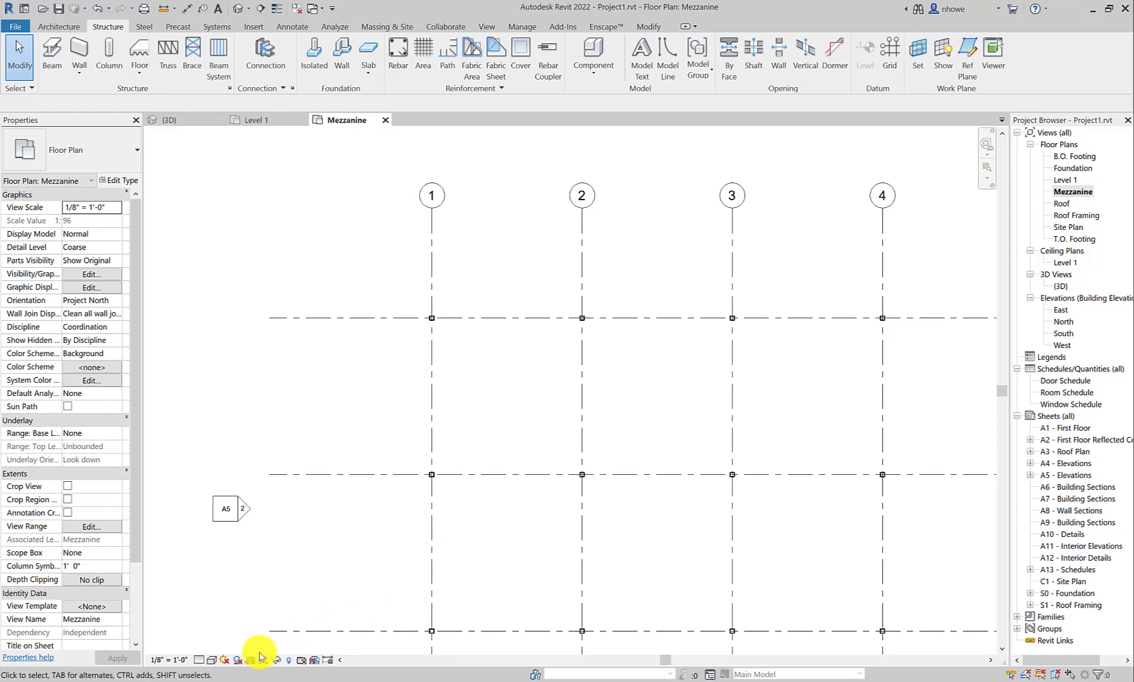
click(213, 660)
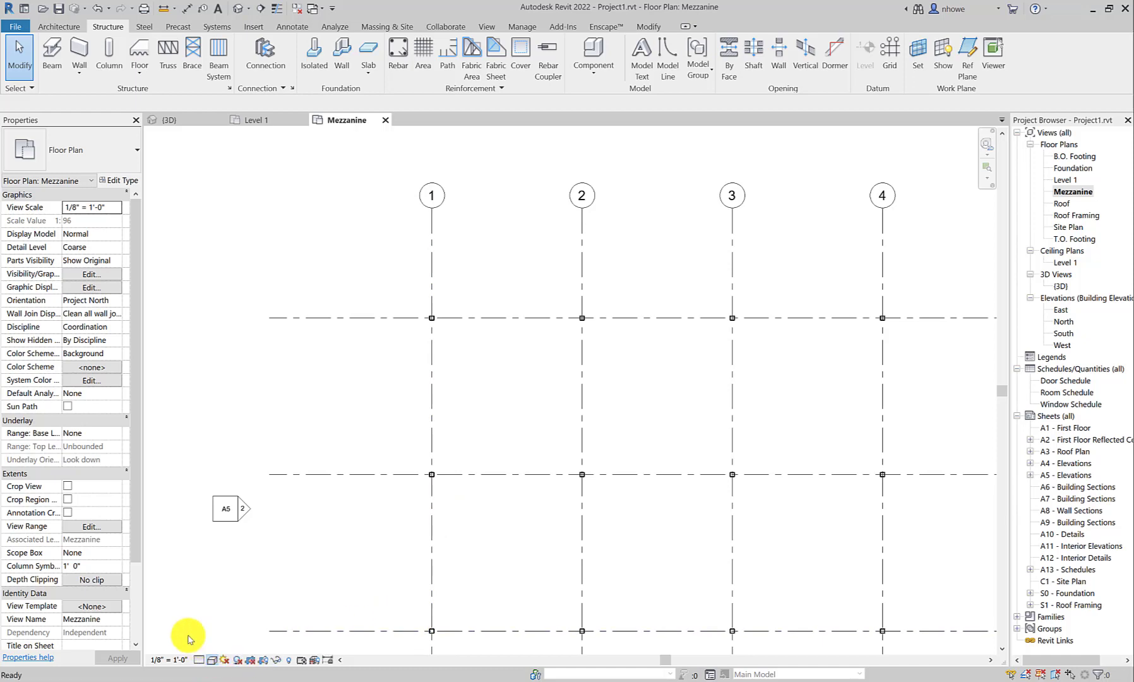
click(199, 660)
click(204, 647)
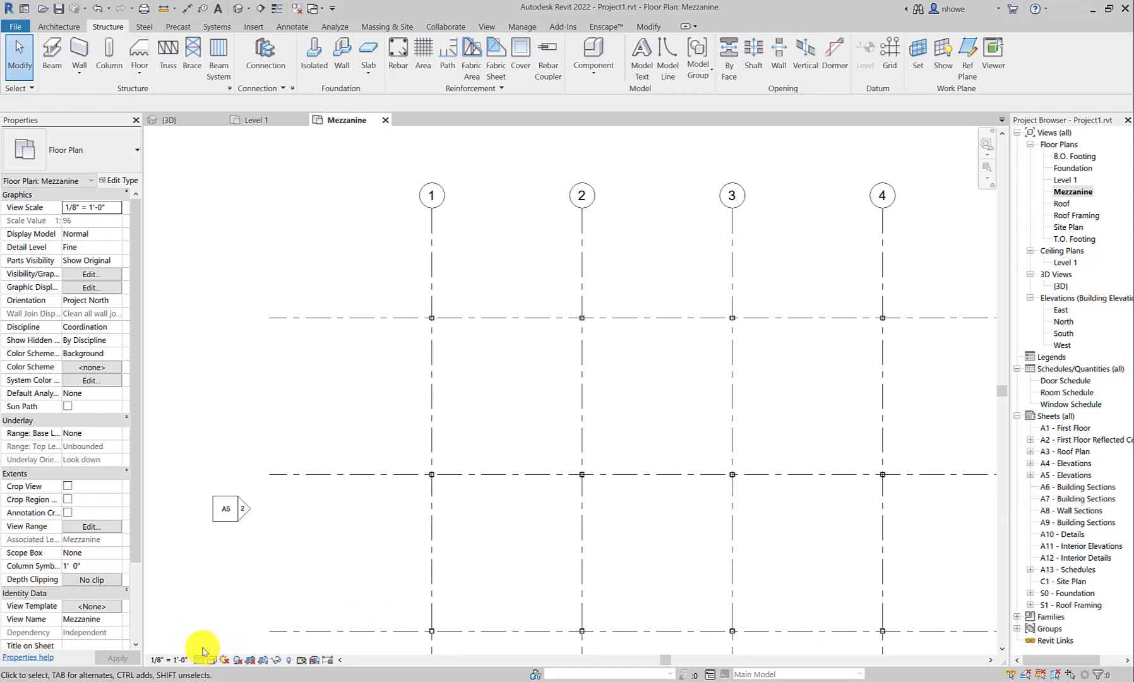
click(200, 659)
click(204, 620)
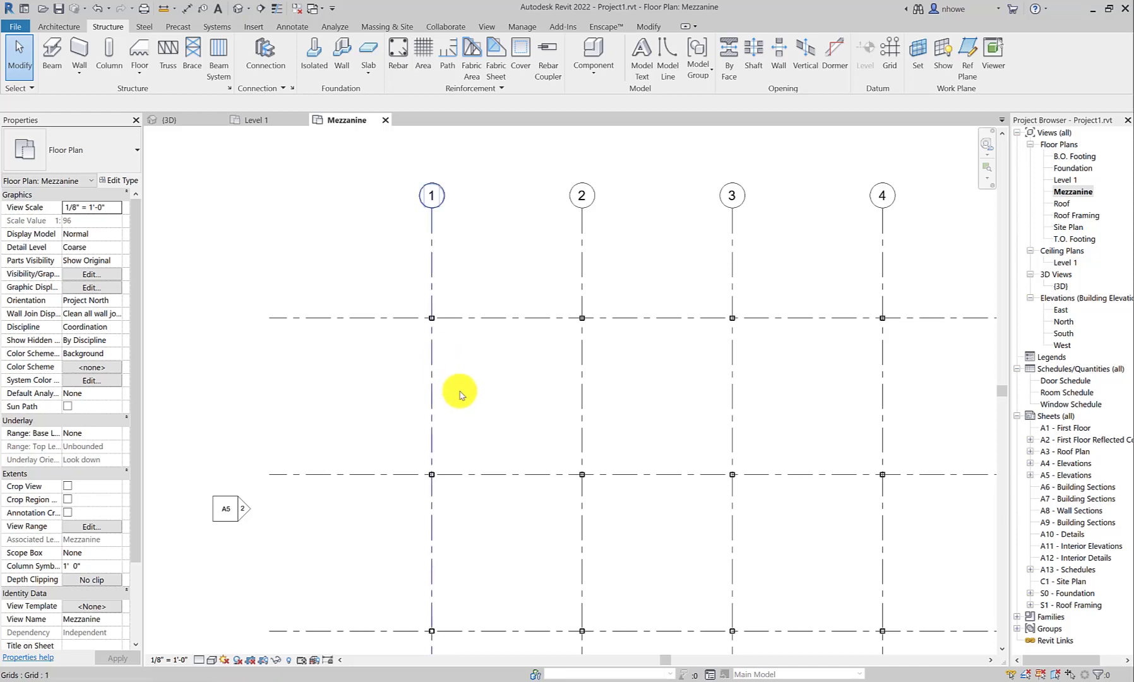
- Look through the Mezzanine plan's visibility/graphic override model categories and hide the Columns category
key(v)
key(v)
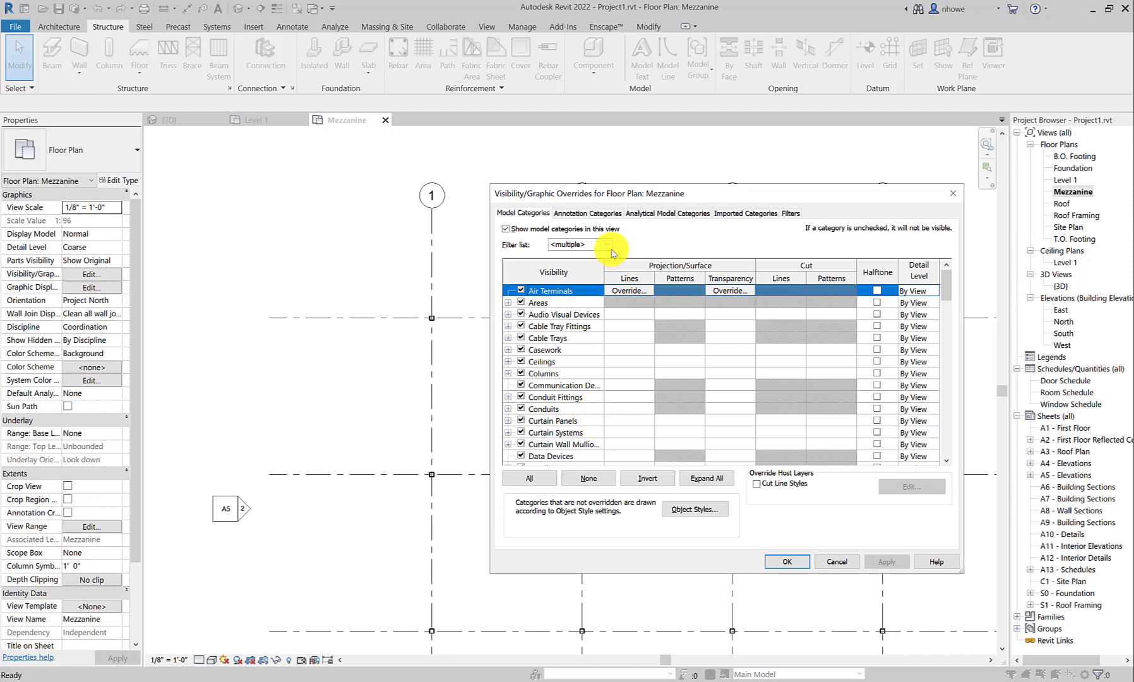
scroll(558, 335, down, 1)
scroll(558, 335, down, 15)
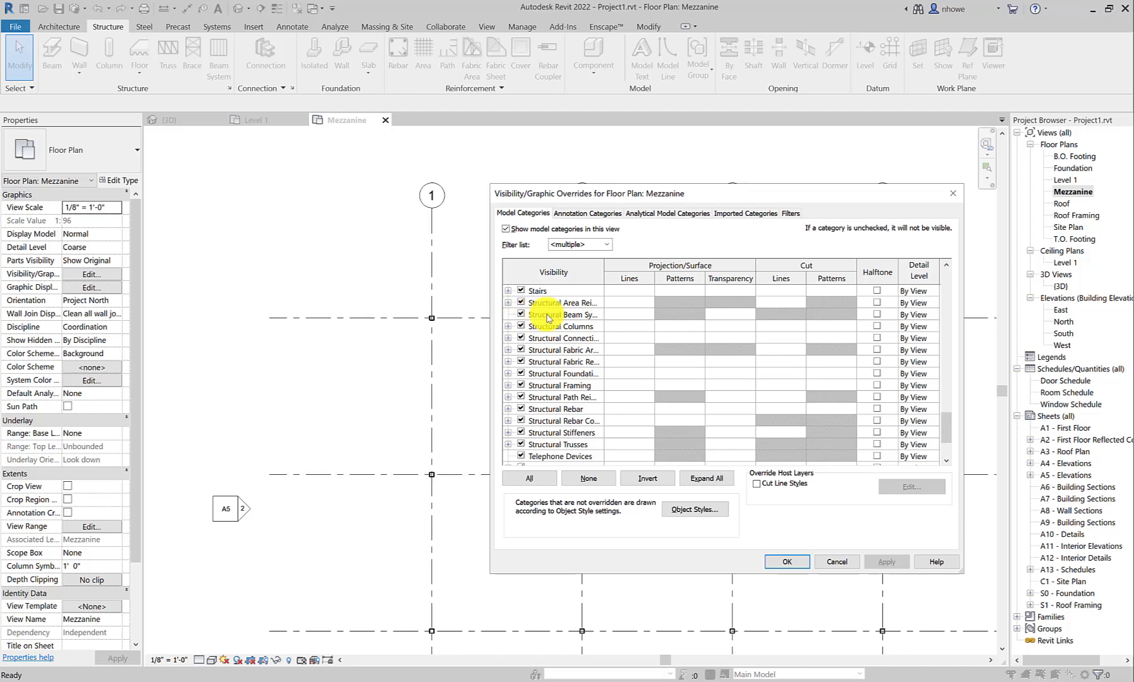
scroll(558, 317, down, 6)
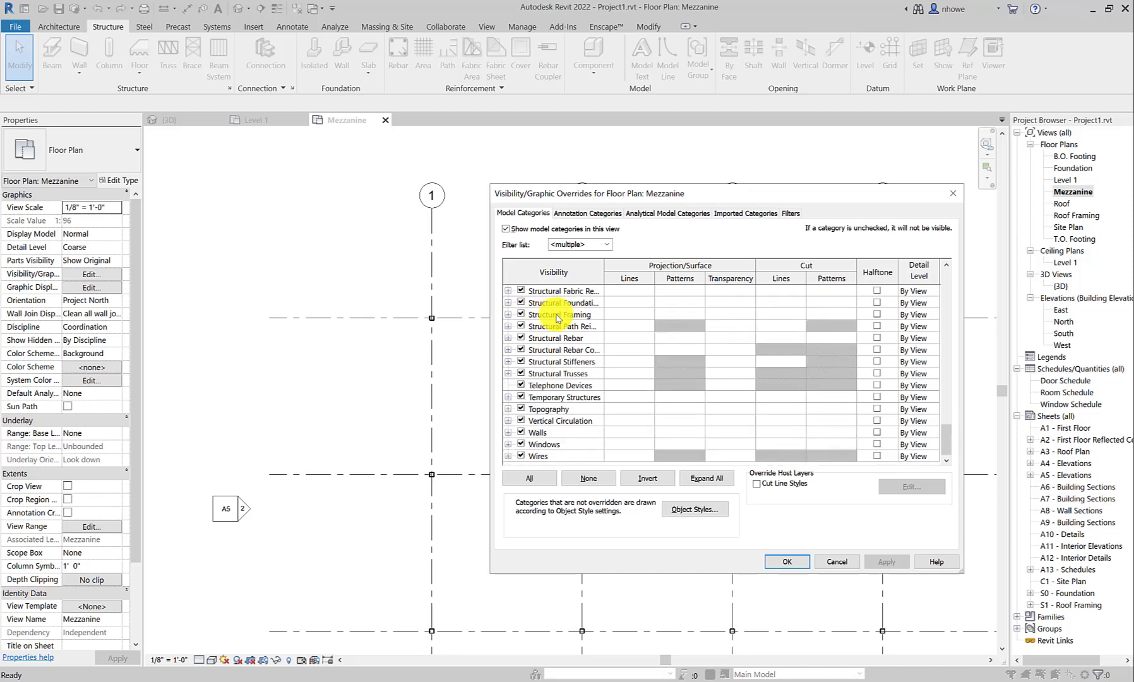
scroll(558, 317, up, 2)
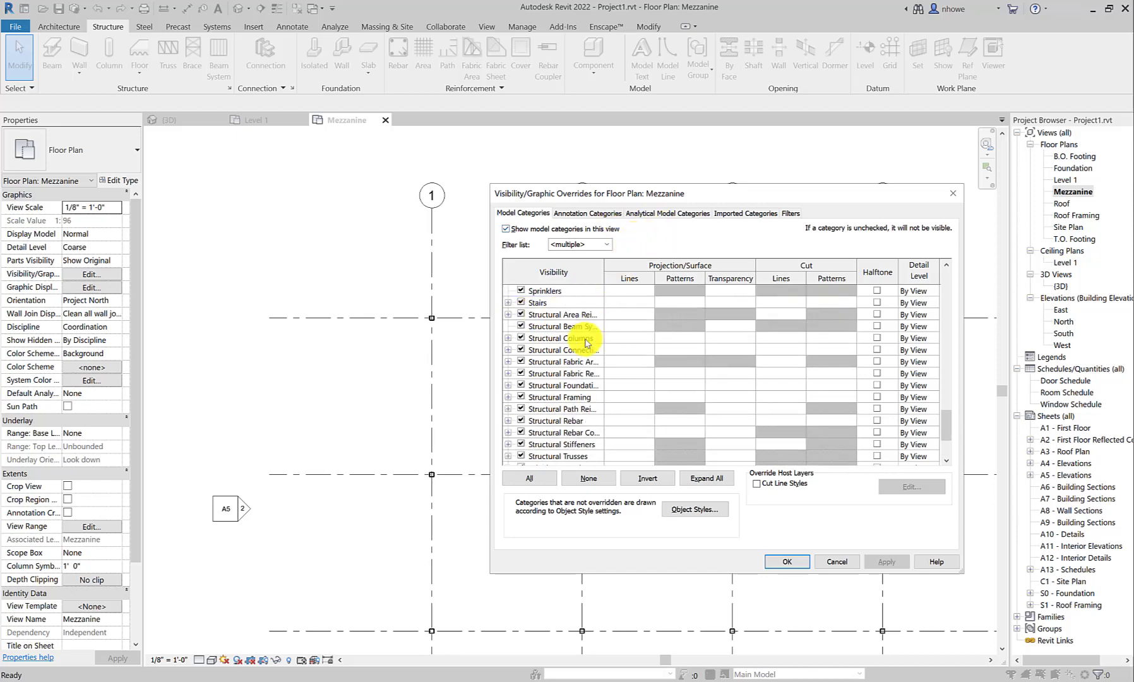
scroll(585, 341, up, 5)
scroll(587, 341, up, 13)
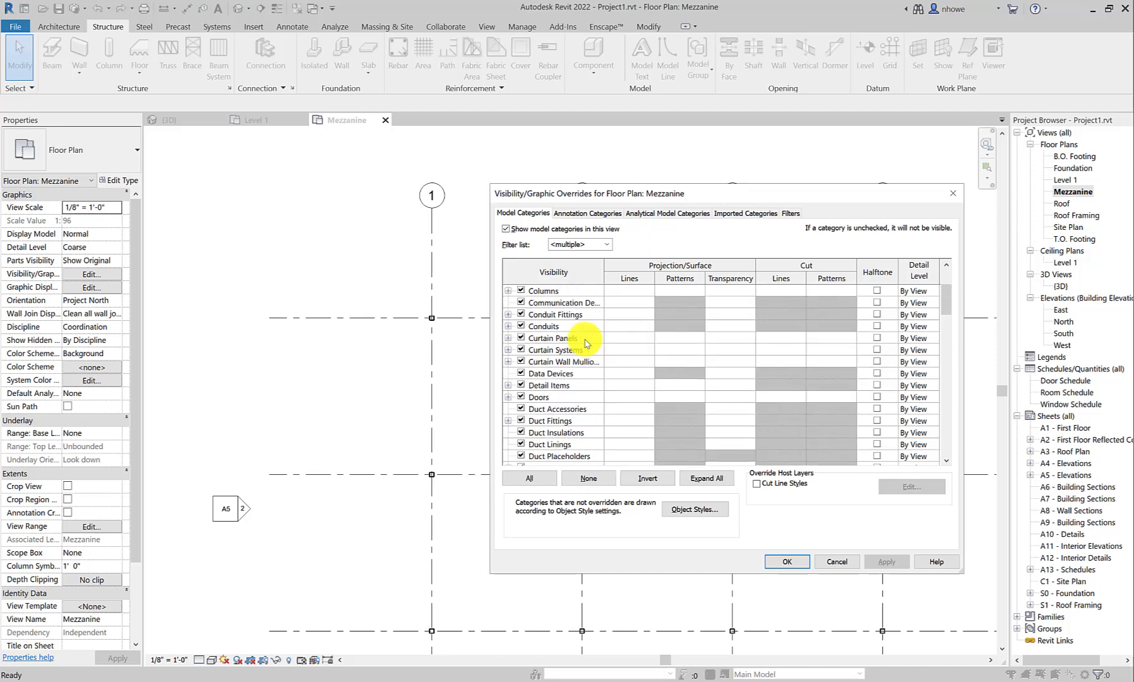
click(521, 303)
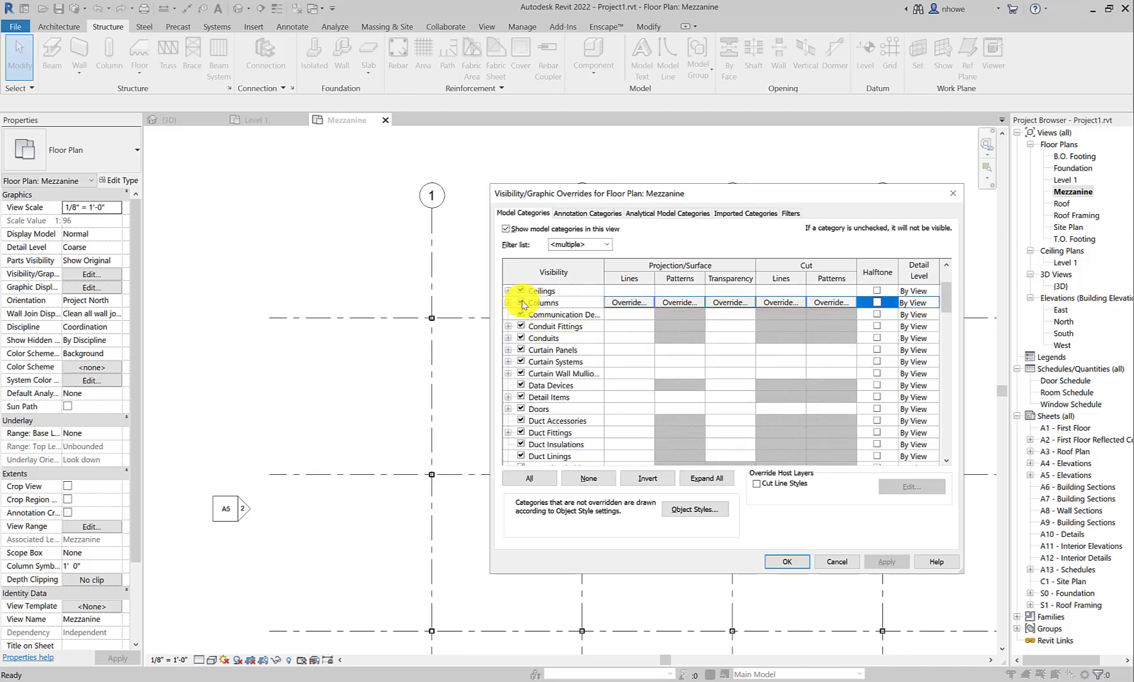
click(886, 562)
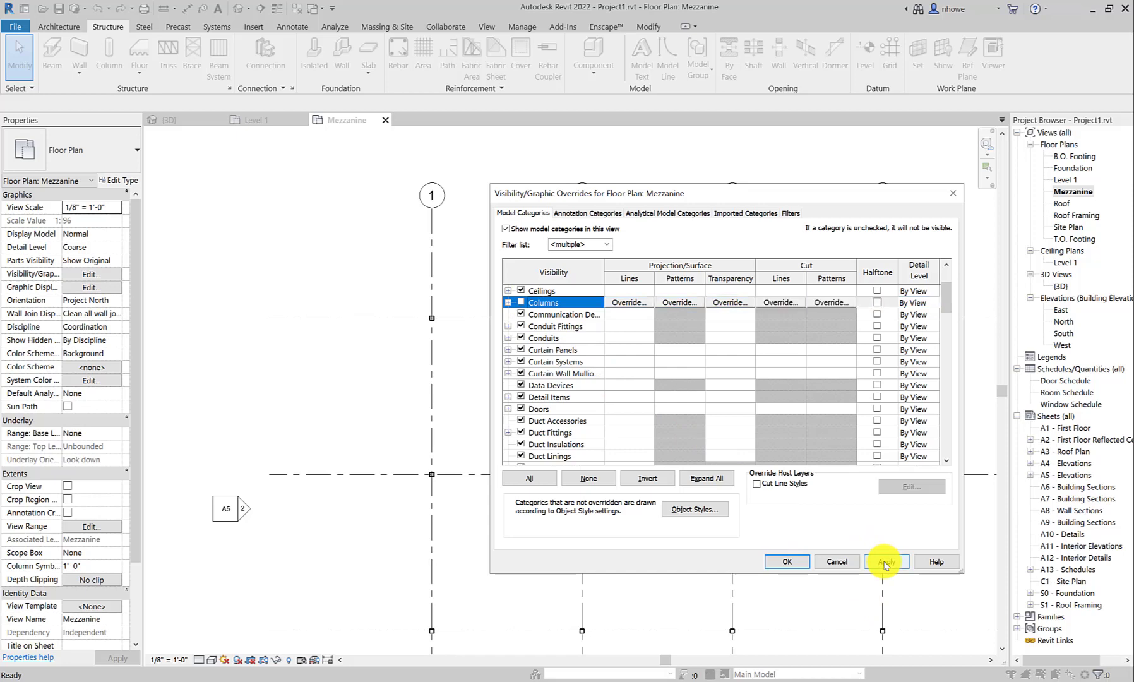
click(790, 562)
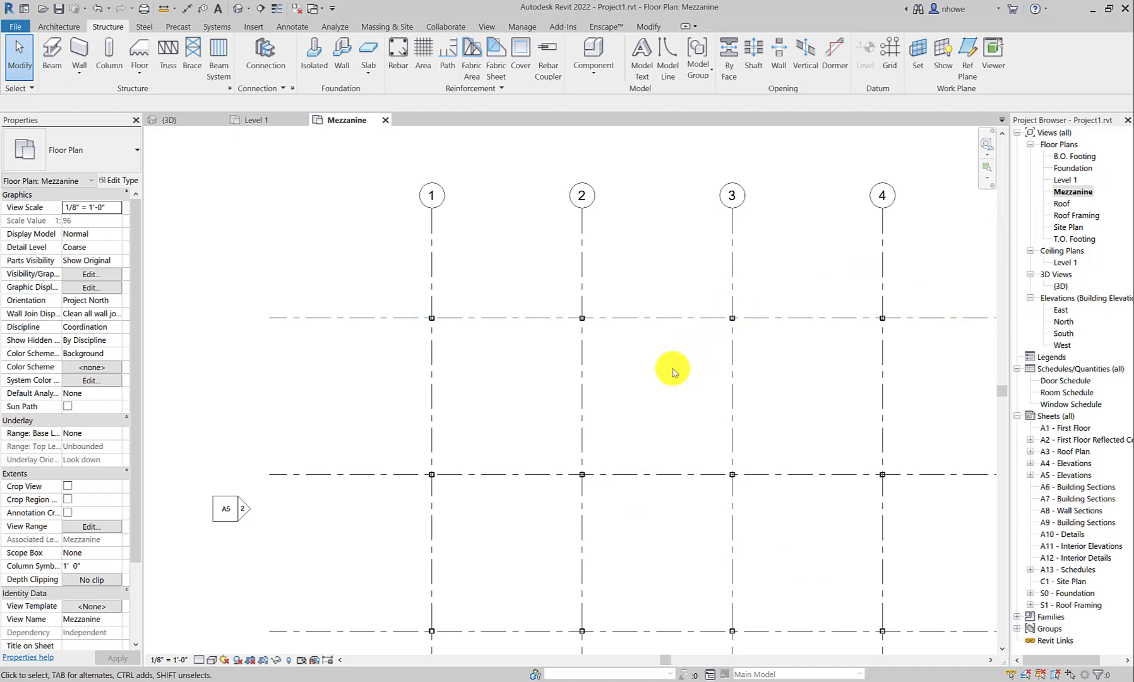
- Turn the Columns category back on in the Mezzanine plan's visibility/graphic overrides
key(v)
key(g)
scroll(567, 370, down, 2)
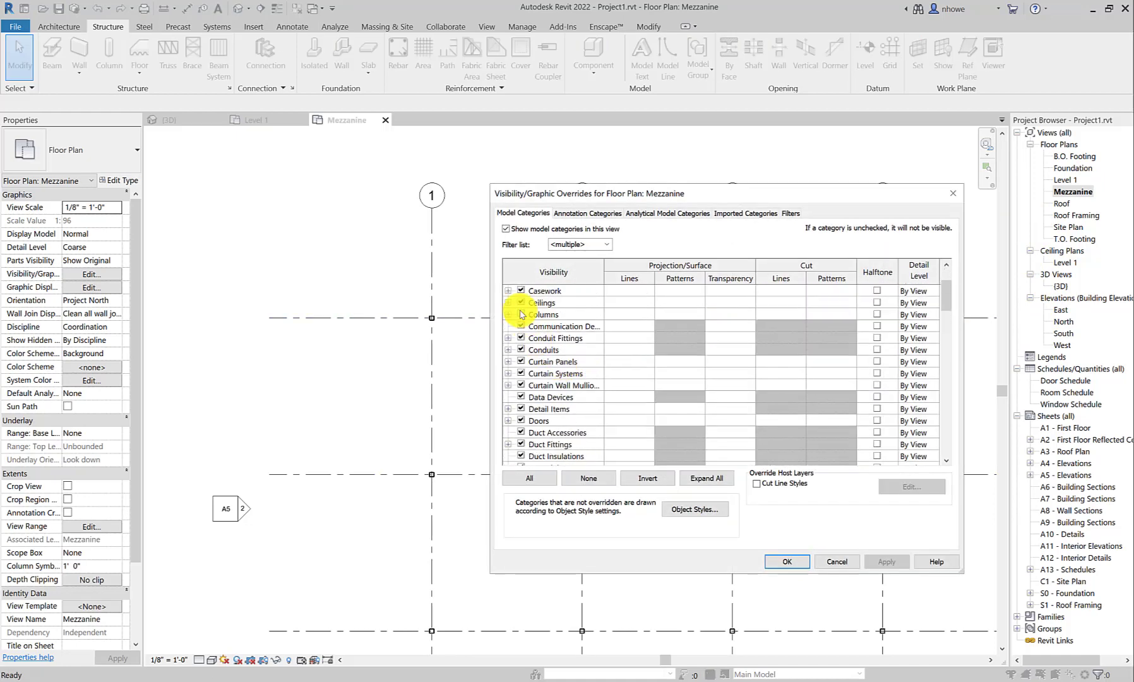
click(521, 314)
- Hide the Structural Columns category in the Mezzanine plan's visibility/graphic overrides and apply the change
scroll(531, 322, down, 20)
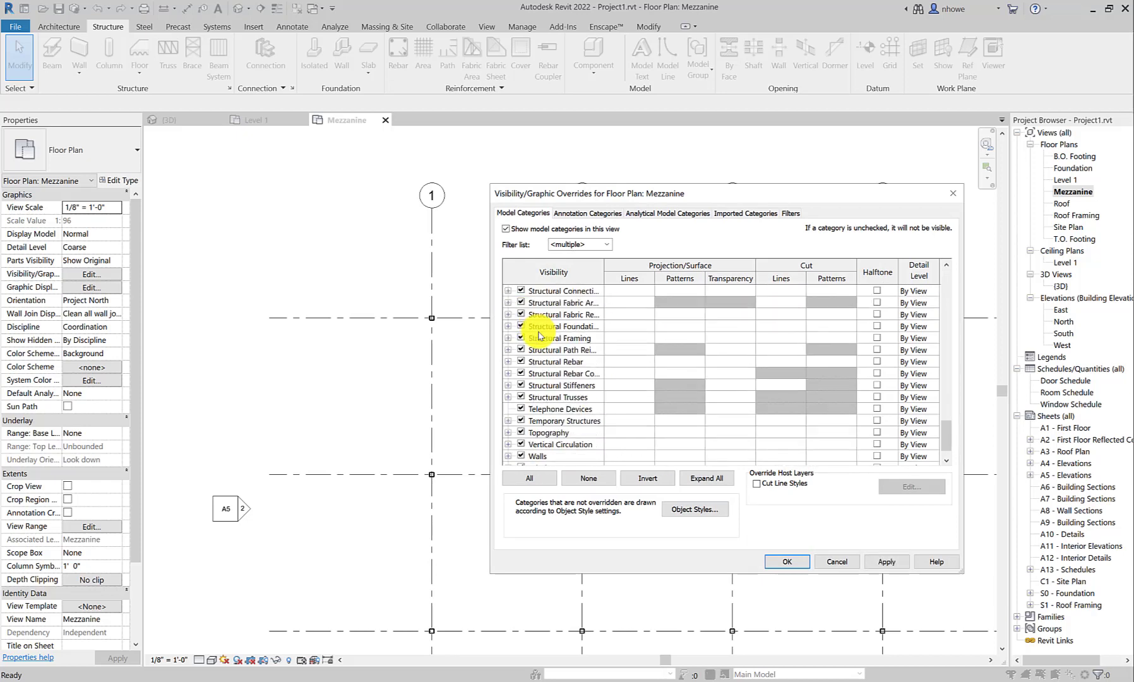
scroll(538, 336, up, 1)
click(521, 303)
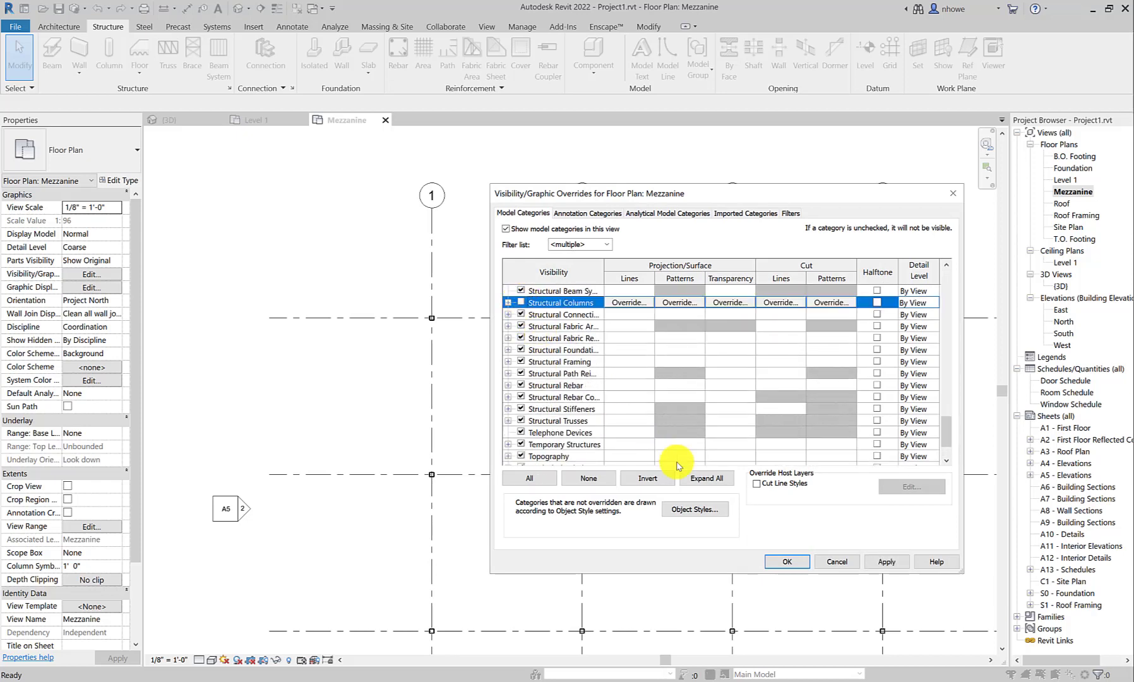
click(887, 561)
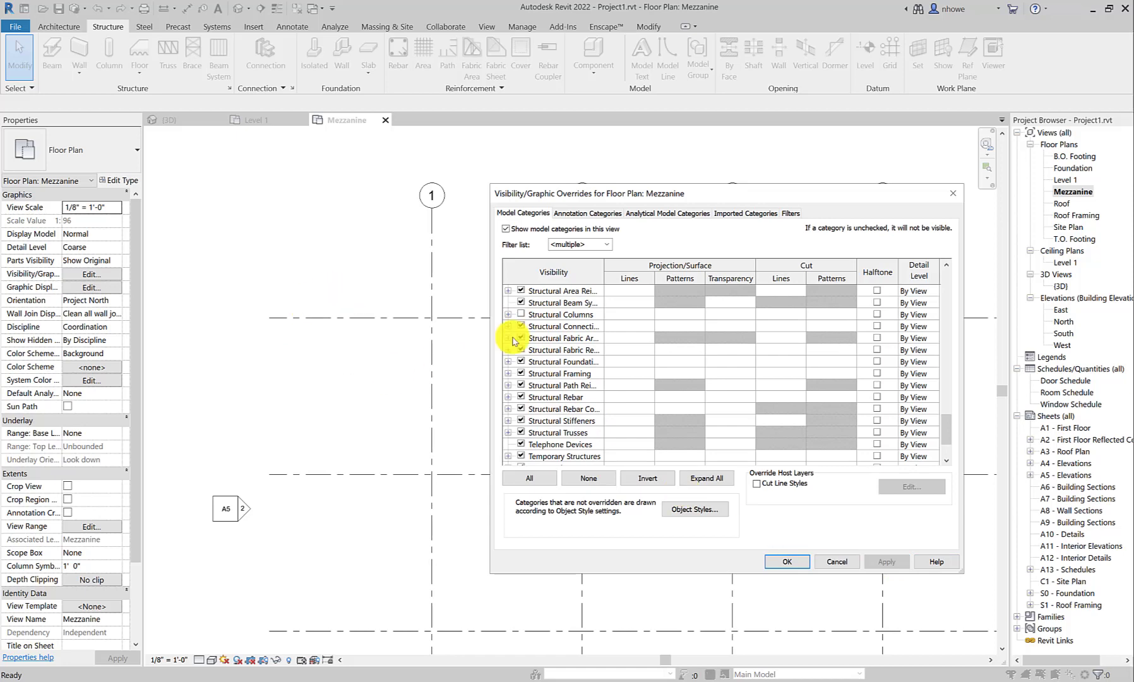
- Turn the Structural Columns category back on, apply the change and close the visibility/graphic overrides
click(521, 314)
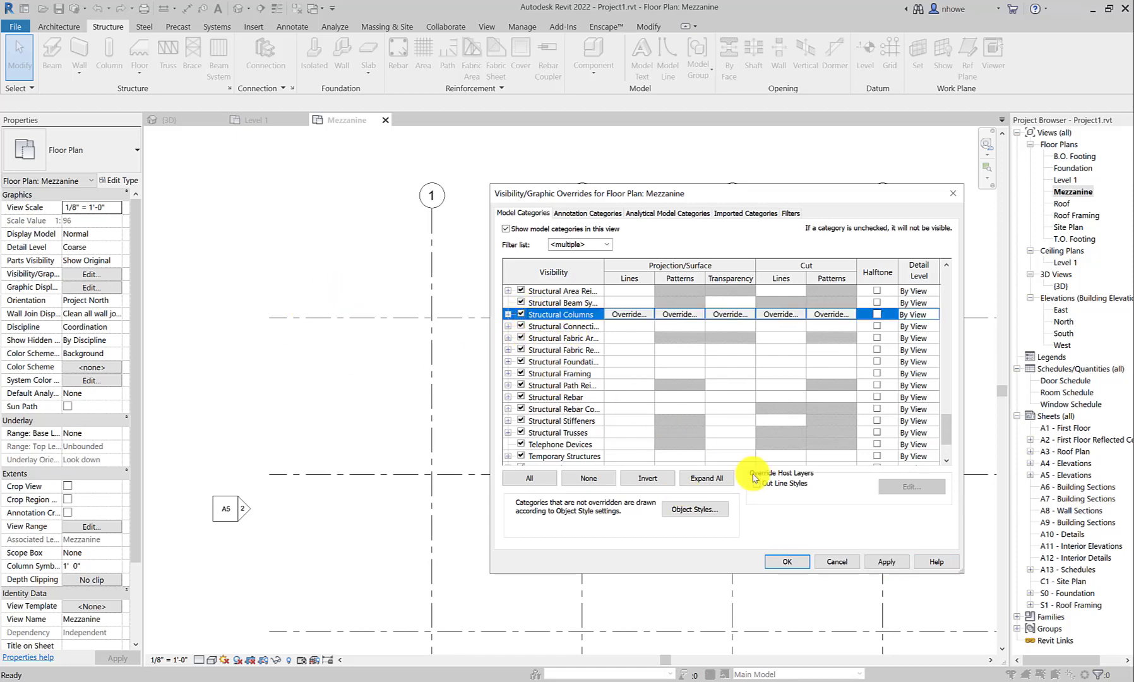
click(887, 562)
click(787, 561)
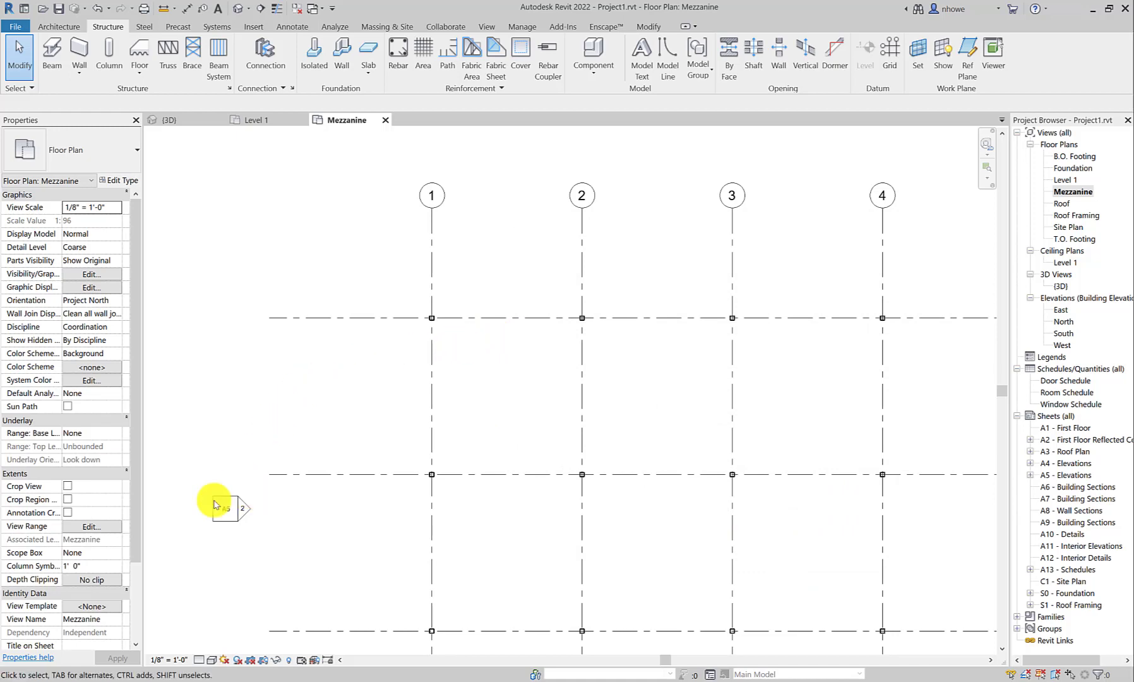
- Set both the bottom and the view depth of the Mezzanine plan's view range to Level Below (Level 1)
click(92, 527)
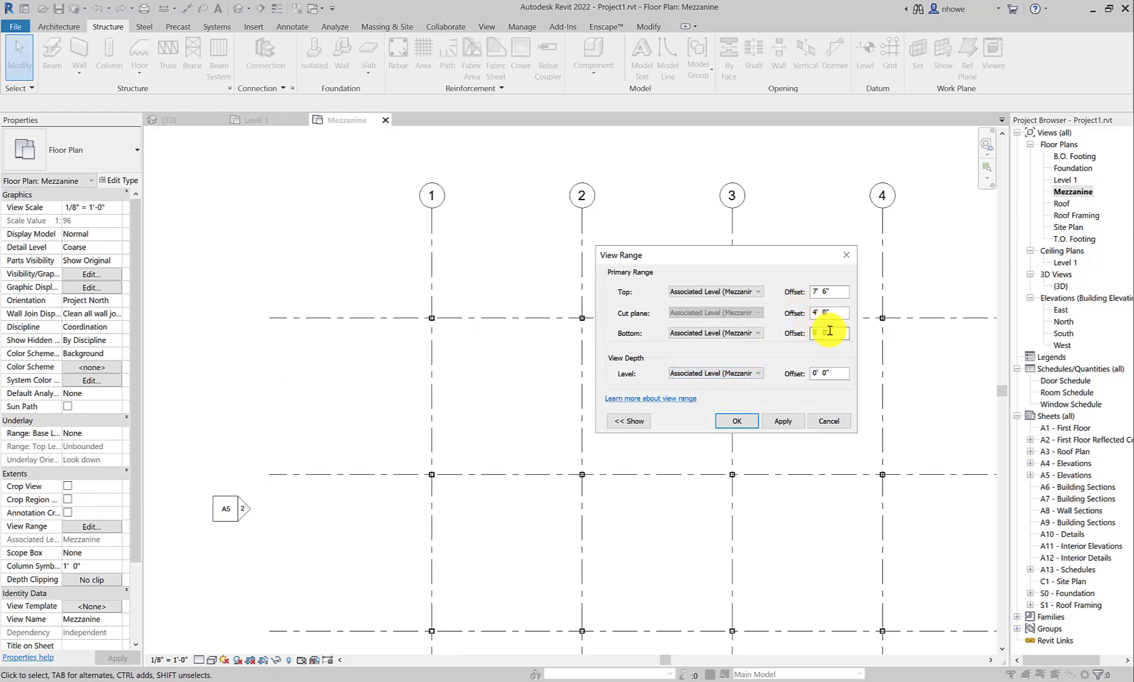
click(759, 335)
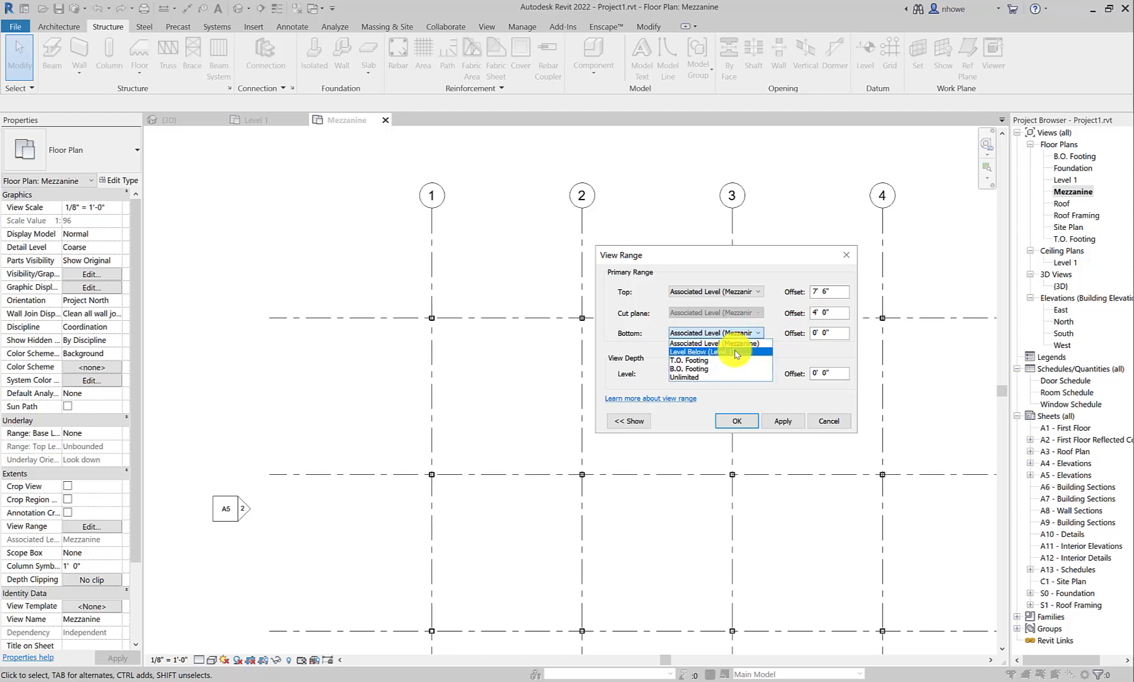
click(737, 352)
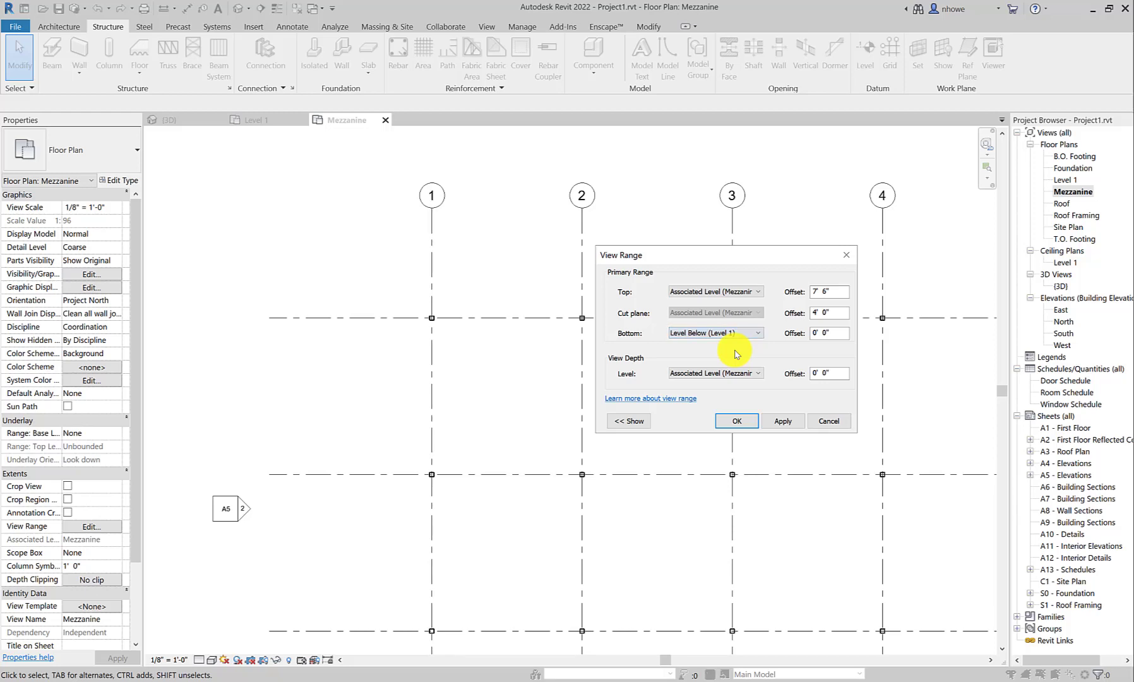
click(784, 421)
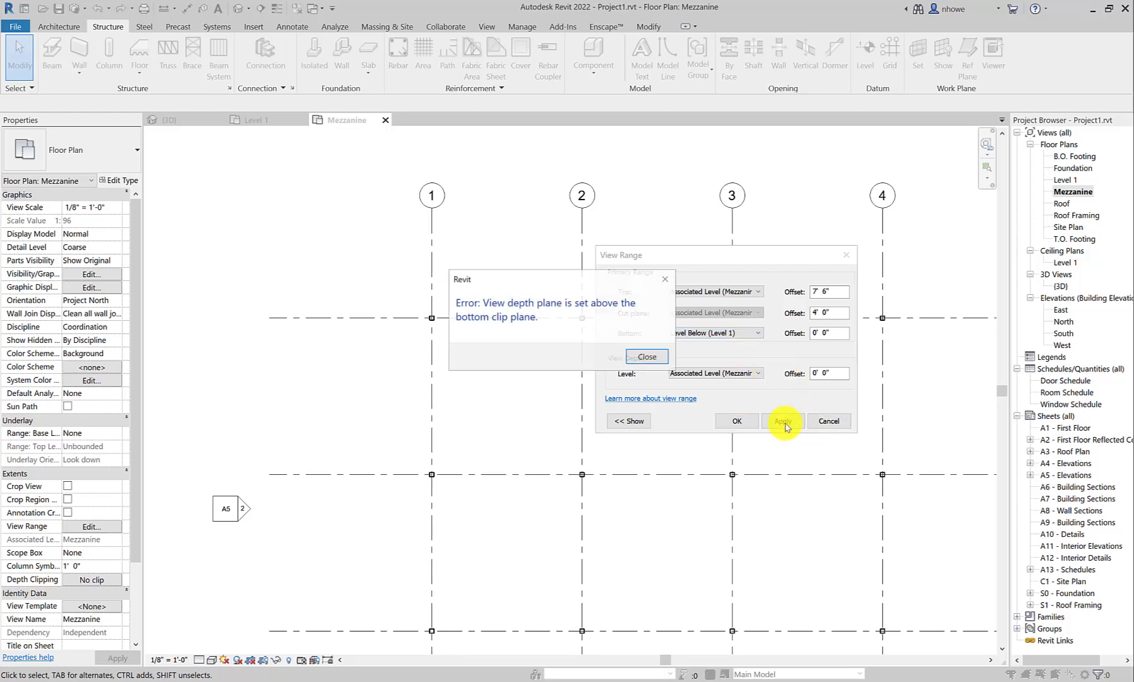
click(642, 358)
click(679, 373)
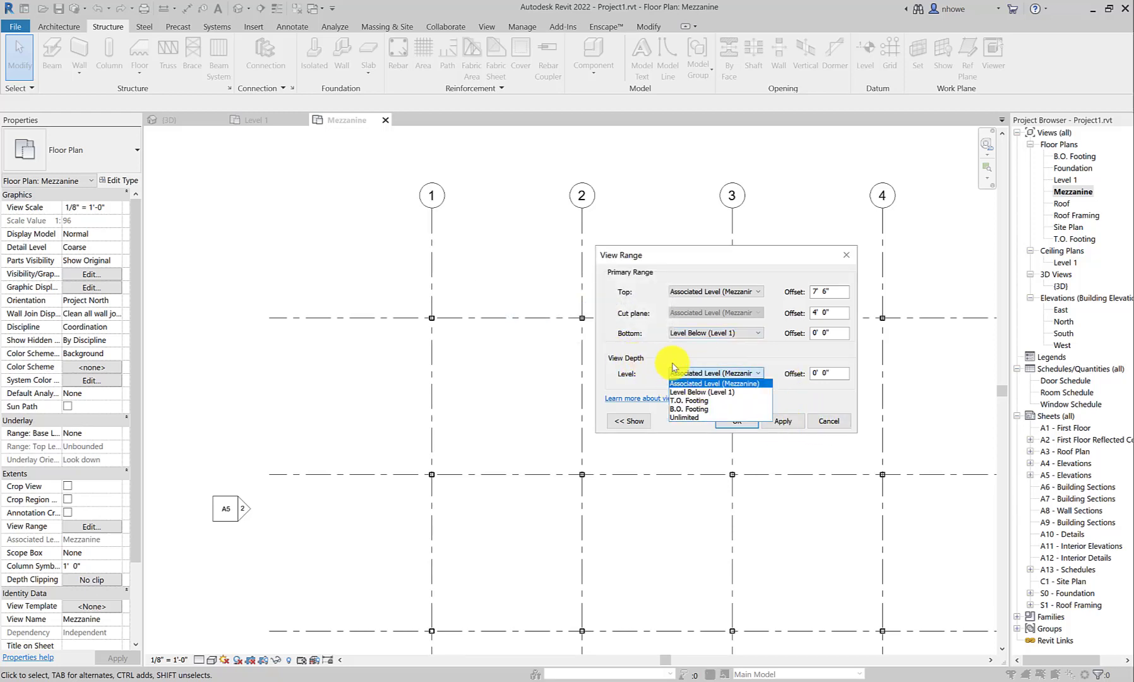
click(711, 393)
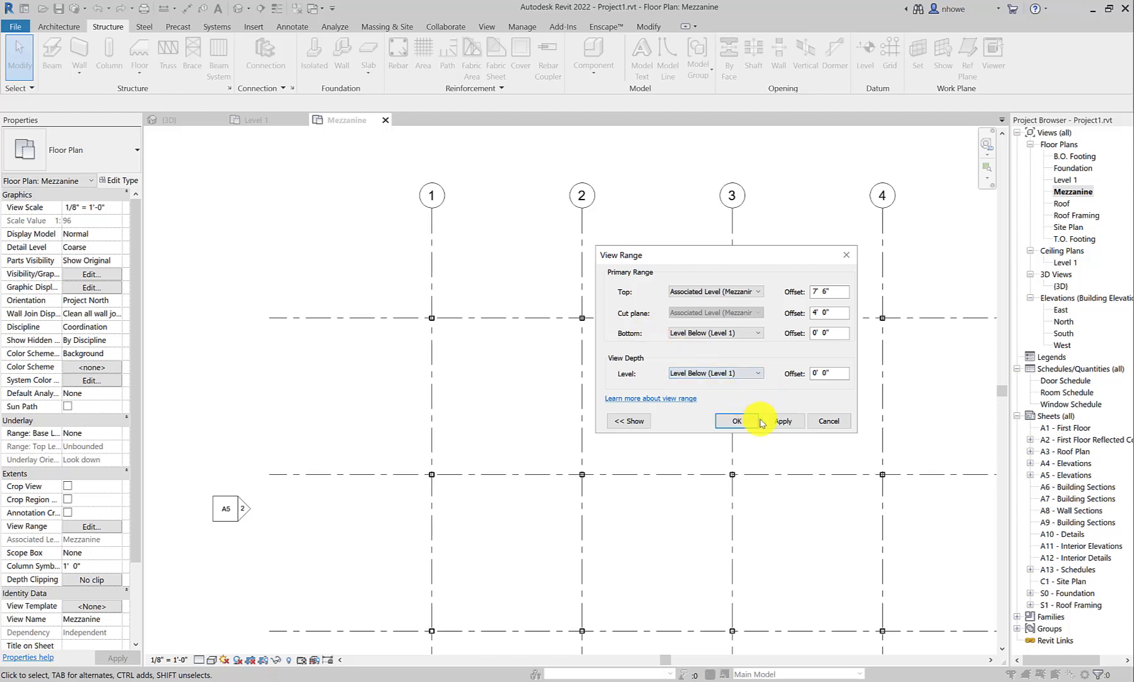
click(793, 427)
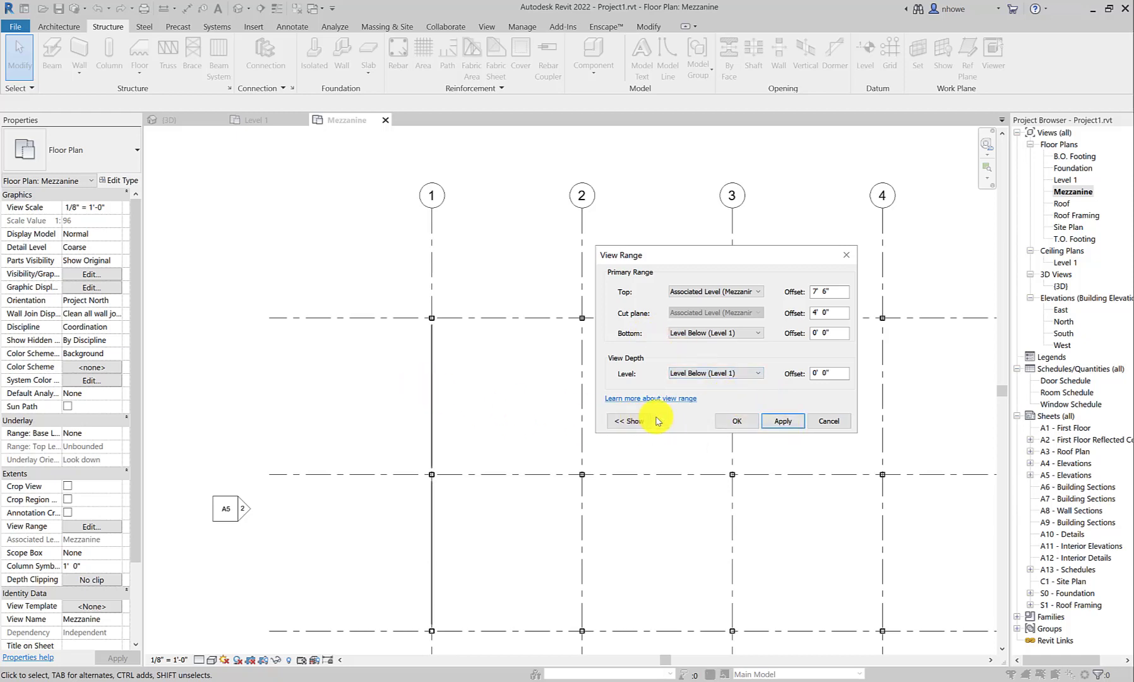
click(738, 422)
- Examine the beams along grid line 1 in plan, selecting the upper one to read its properties and clearing the selection
scroll(436, 388, up, 5)
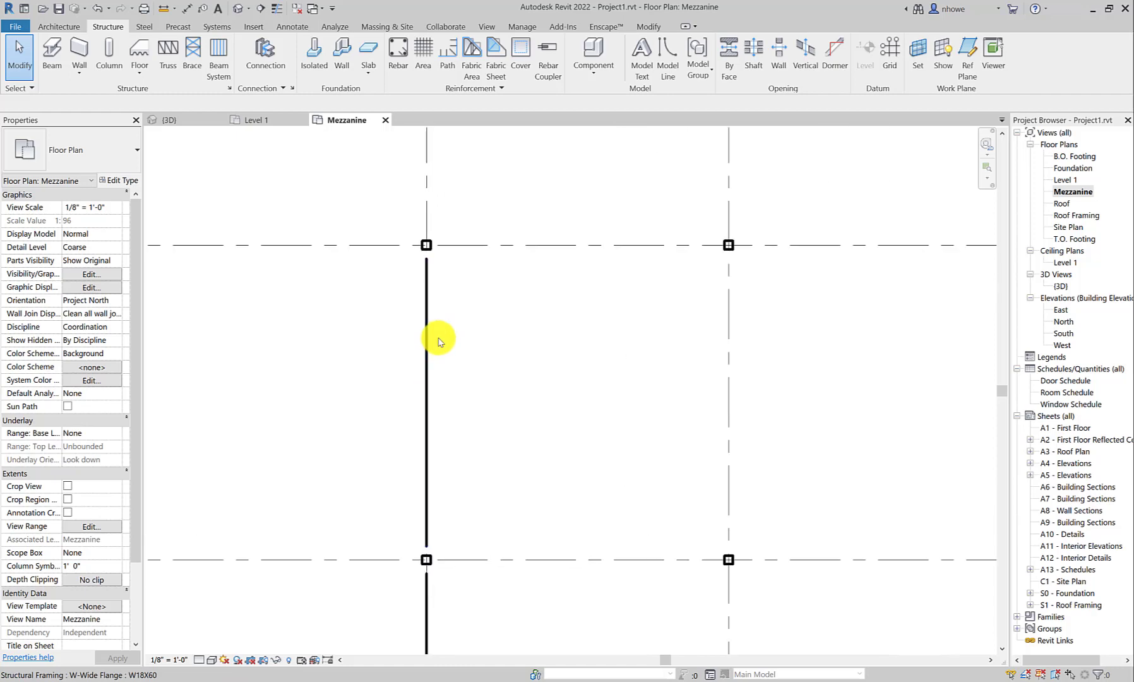
scroll(436, 488, down, 3)
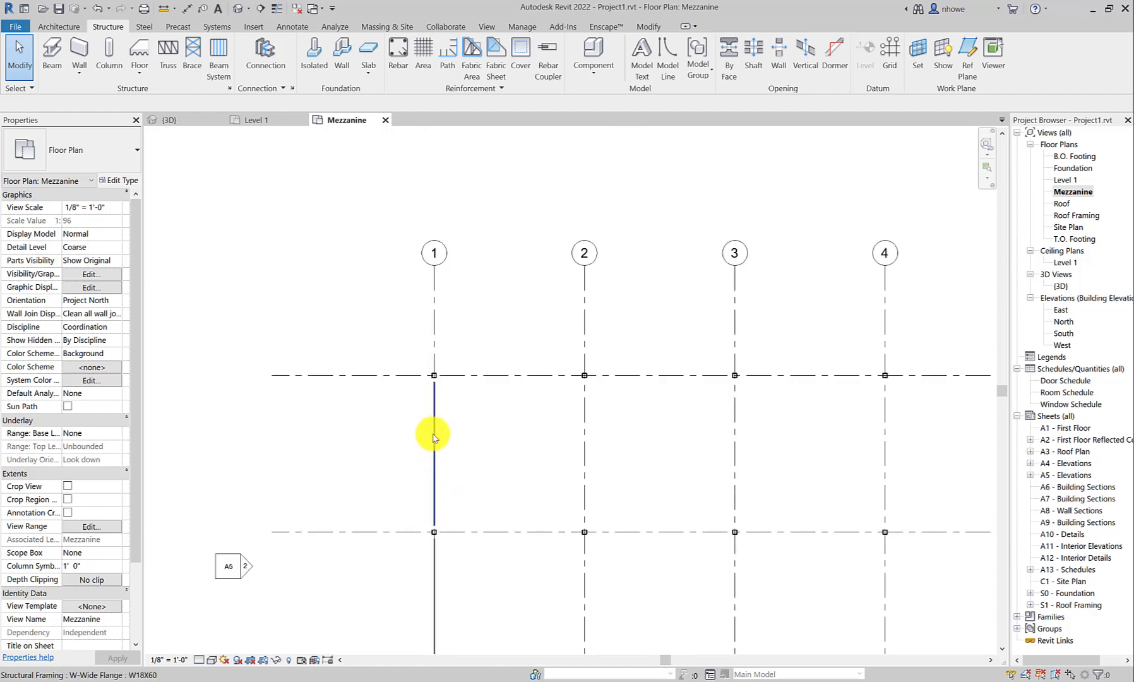
scroll(437, 480, down, 3)
scroll(440, 473, up, 4)
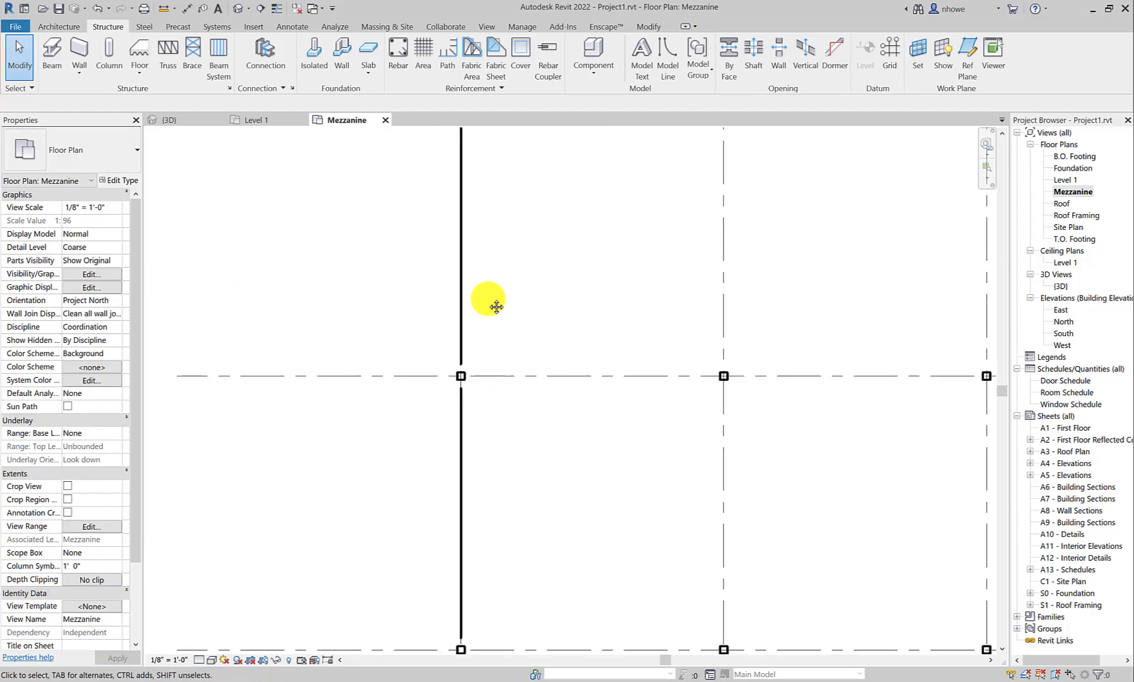
click(460, 327)
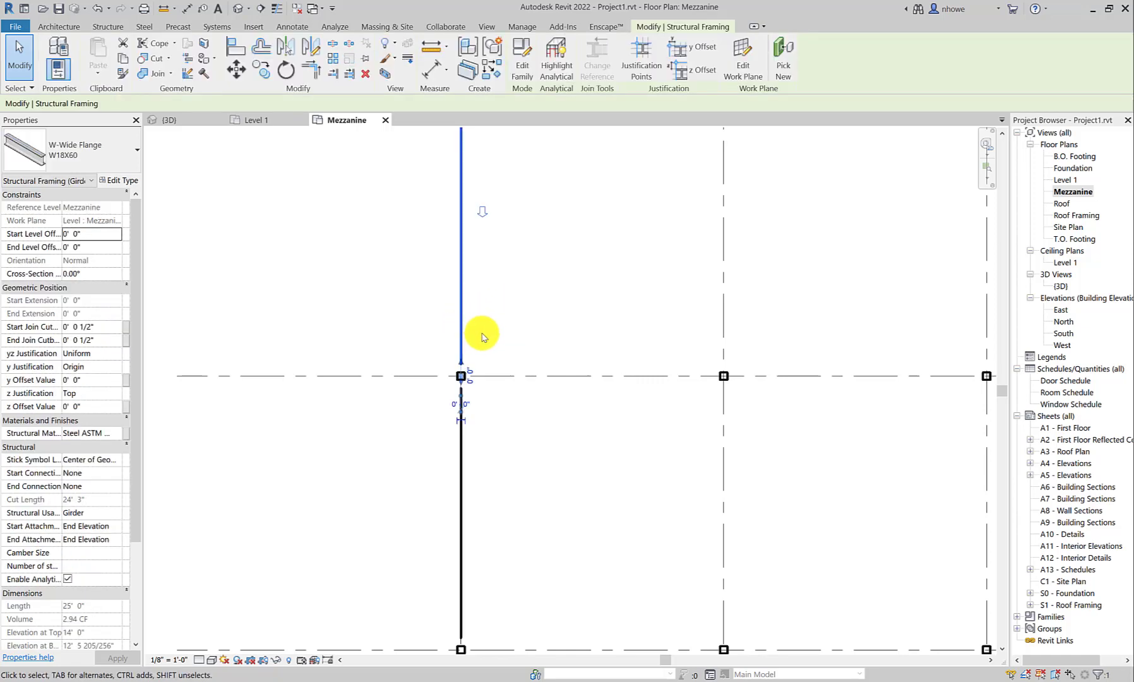
click(200, 660)
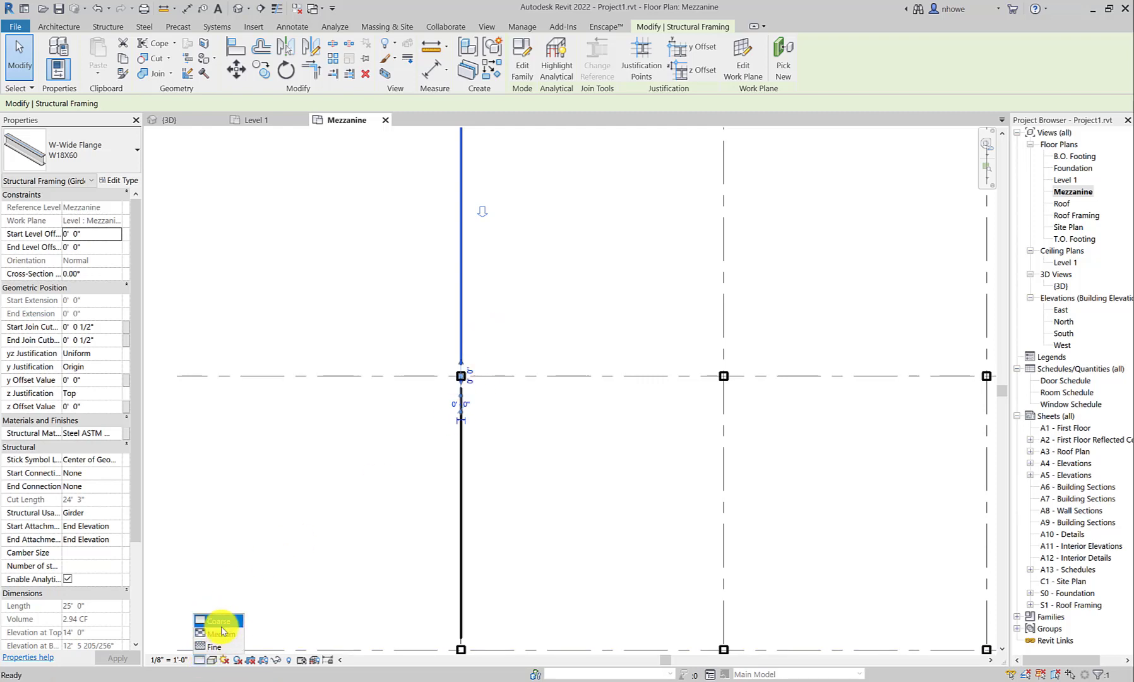
click(371, 556)
scroll(535, 486, down, 3)
middle_drag(535, 486, 431, 476)
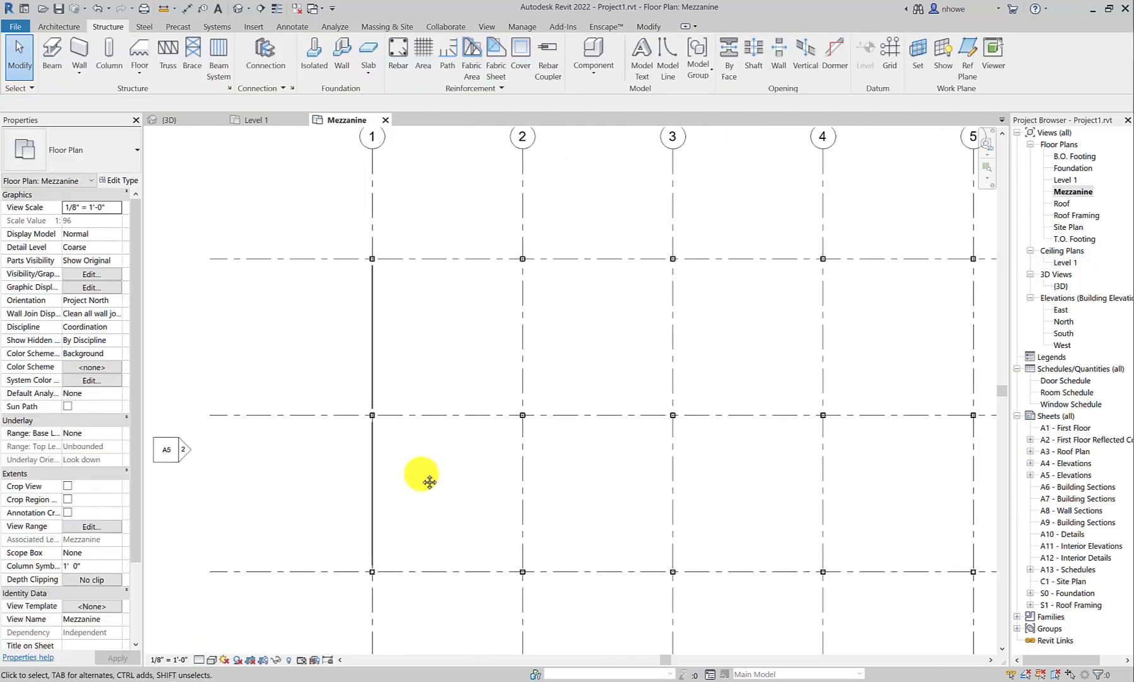
- Set the Mezzanine plan's detail level to Fine and inspect the W18X60 beams along grid line 1
click(200, 660)
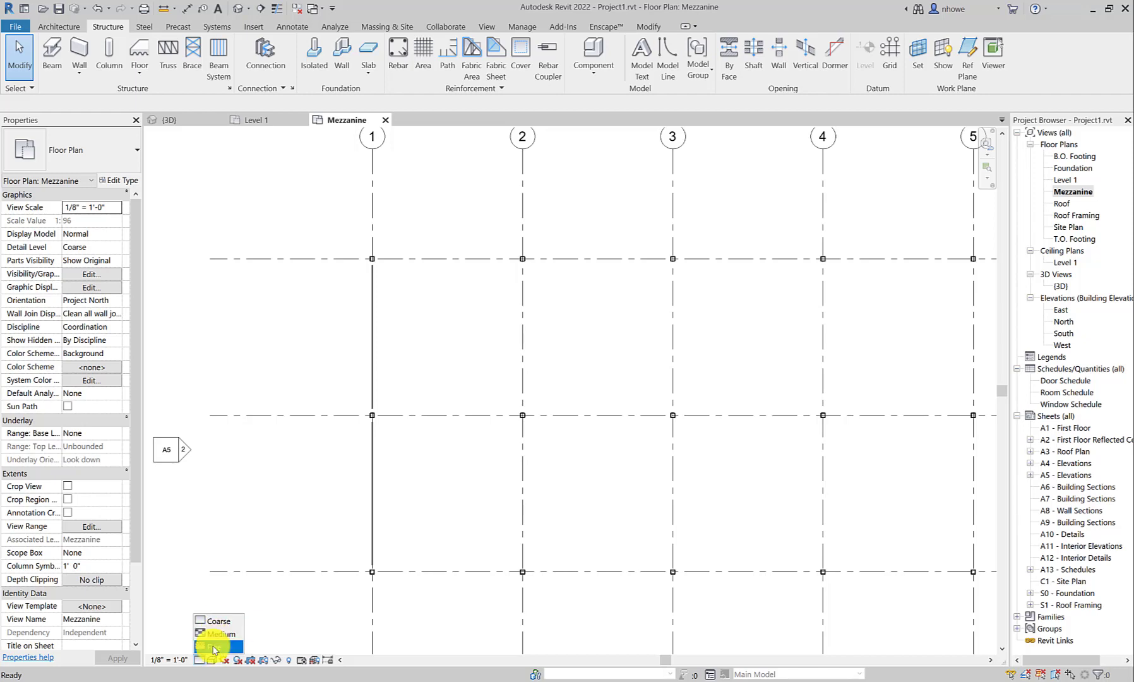
click(214, 647)
scroll(363, 493, up, 4)
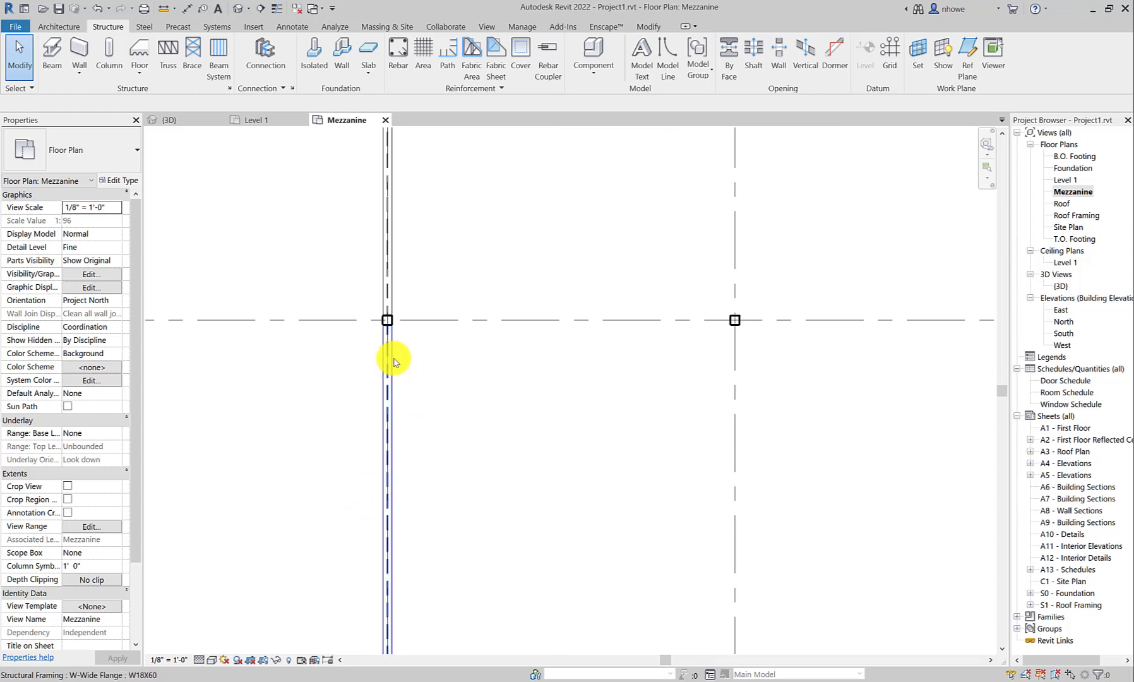
scroll(398, 371, down, 1)
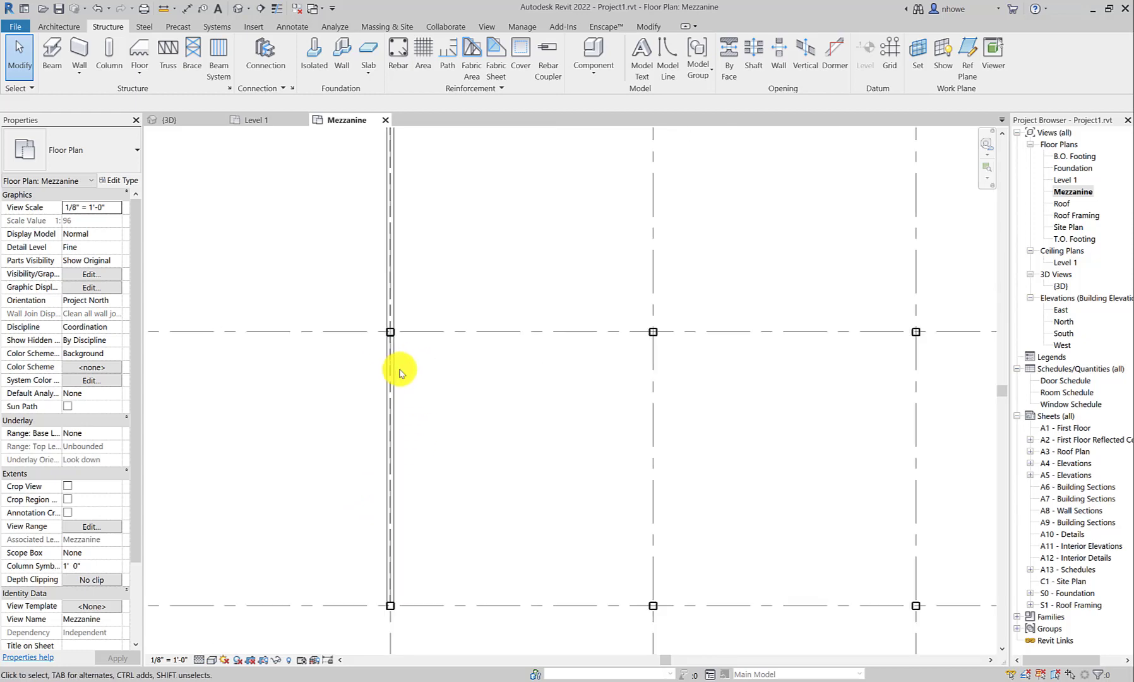
scroll(398, 370, down, 1)
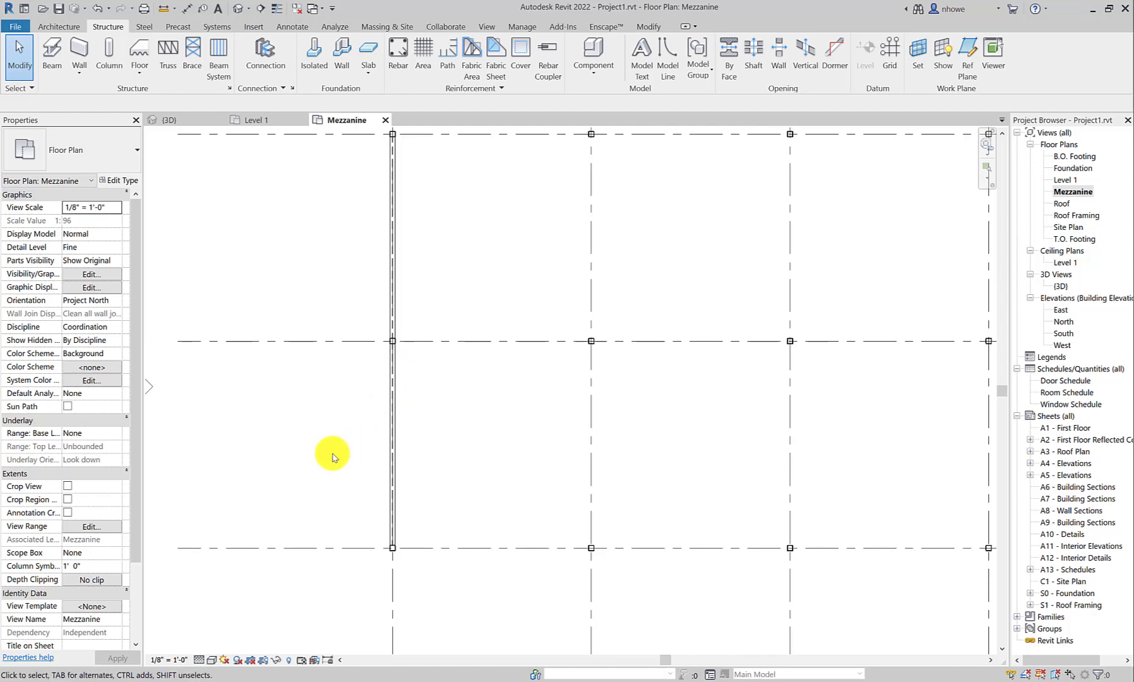
- Set the Mezzanine plan's view scale to 1/4" = 1'-0"
click(171, 660)
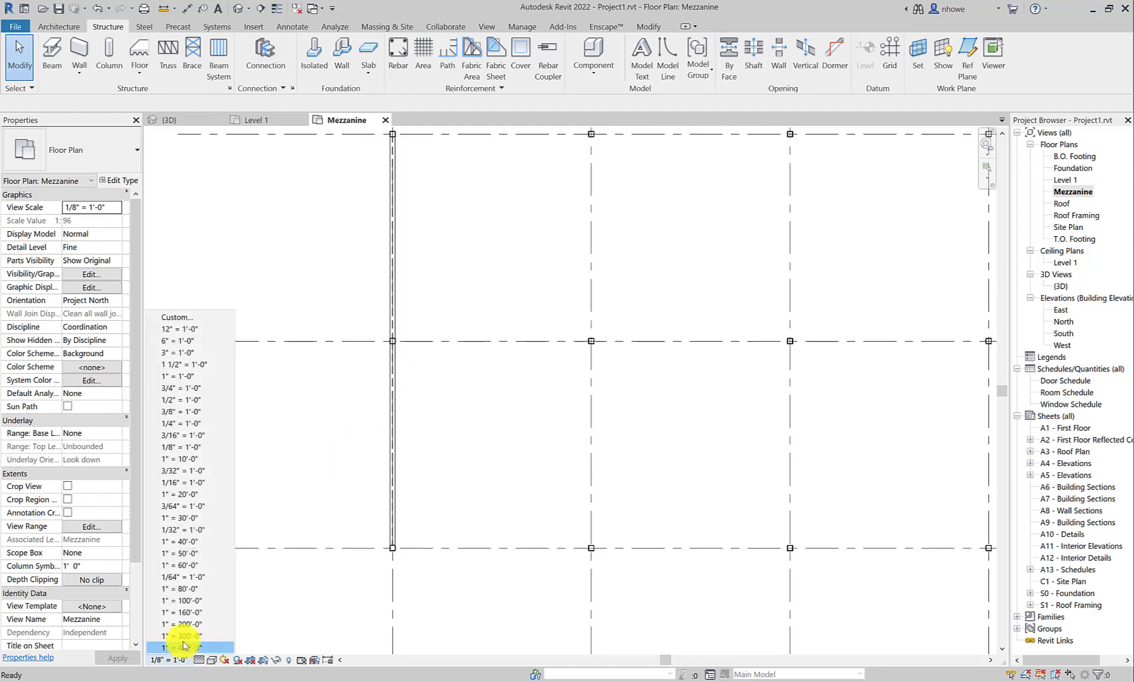
click(187, 423)
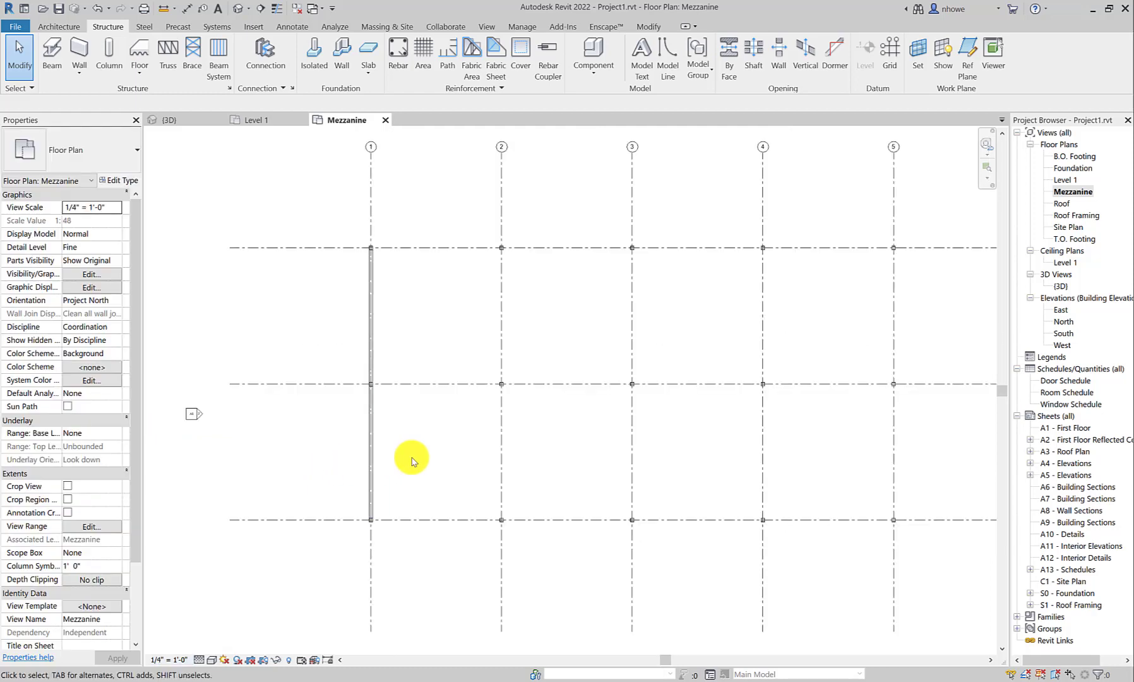
scroll(410, 459, up, 3)
middle_drag(409, 458, 389, 559)
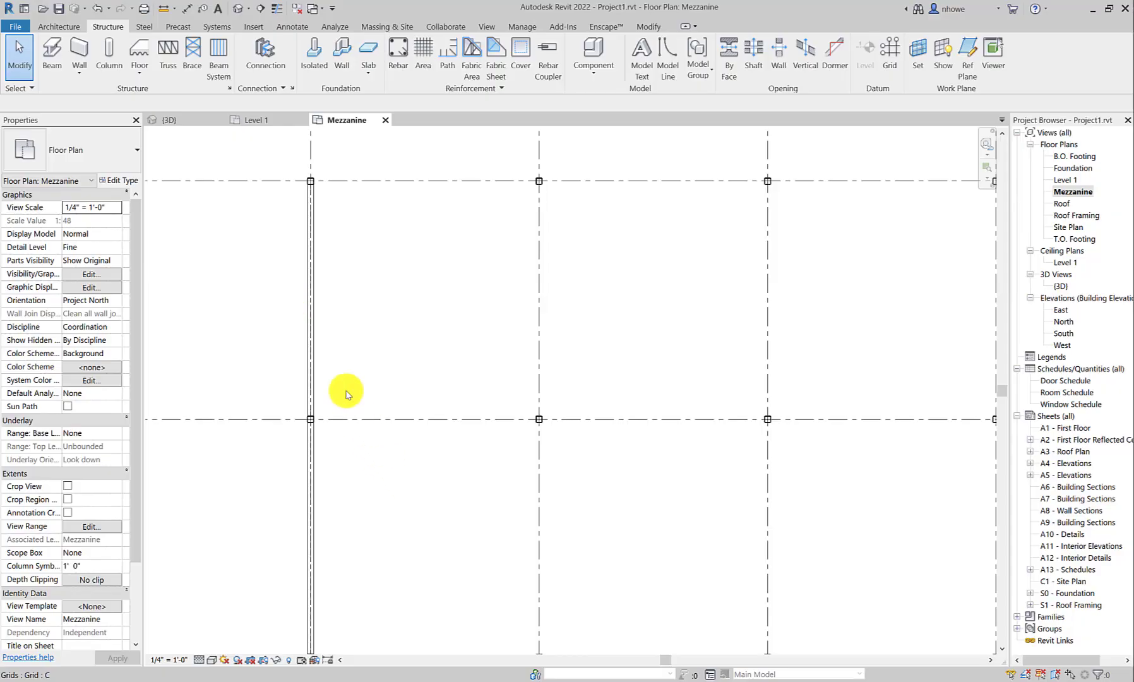
- Place a W18X60 beam along grid line A between the columns at grid lines 1 and 2
click(53, 58)
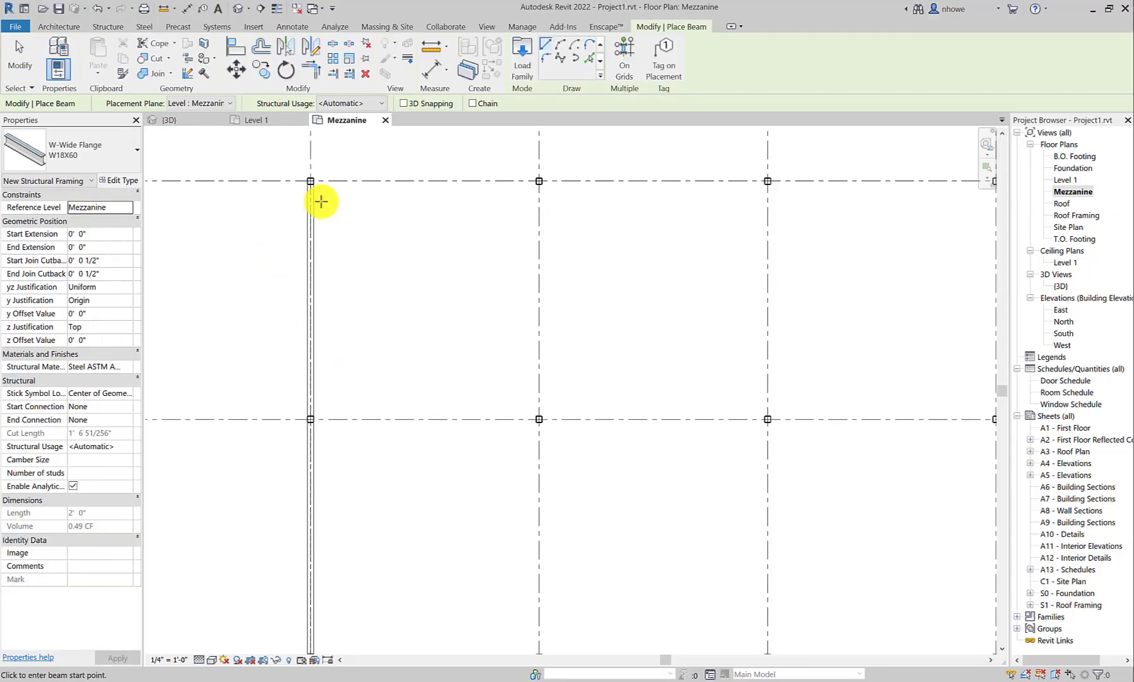
click(313, 180)
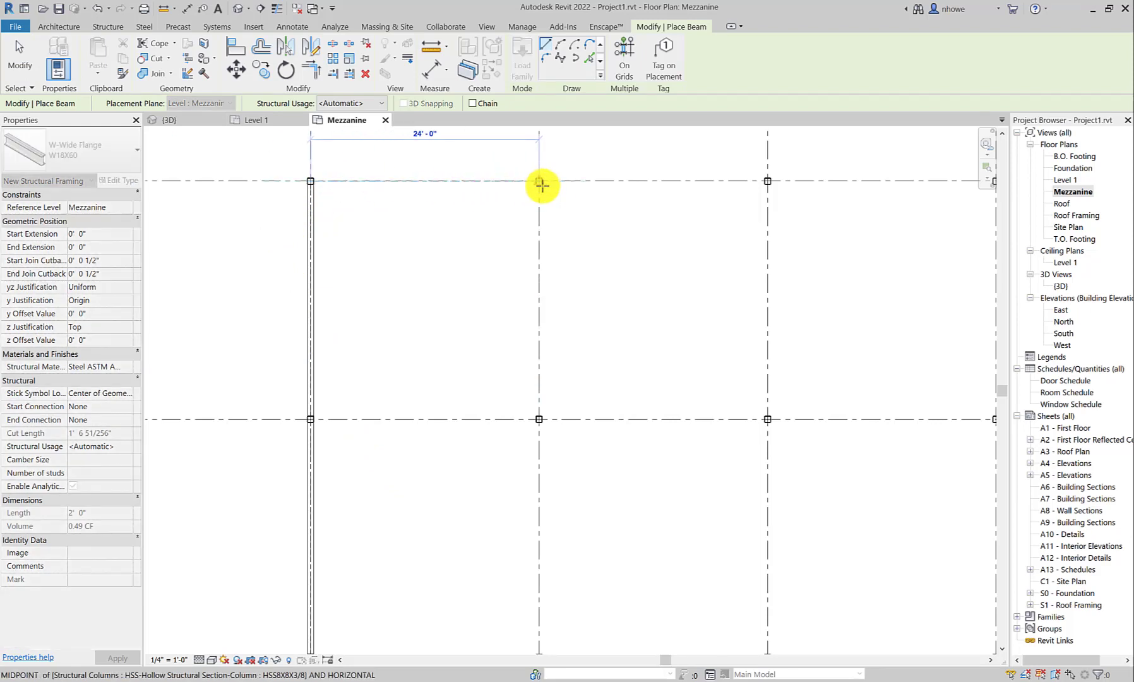
click(539, 181)
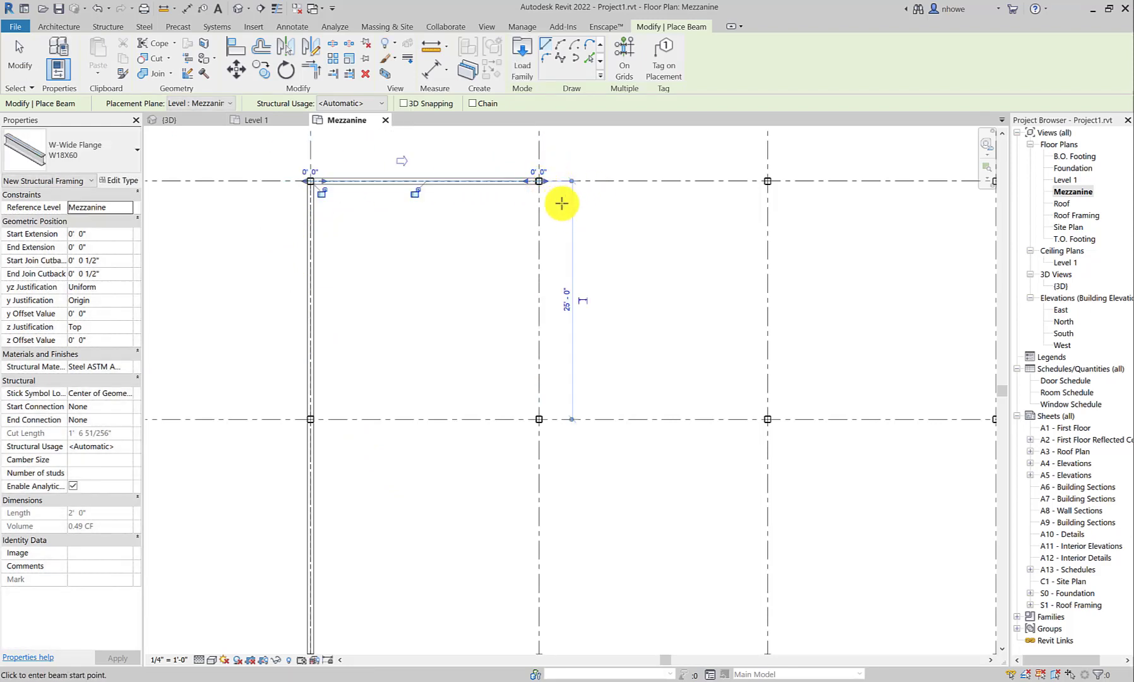
middle_drag(562, 203, 302, 257)
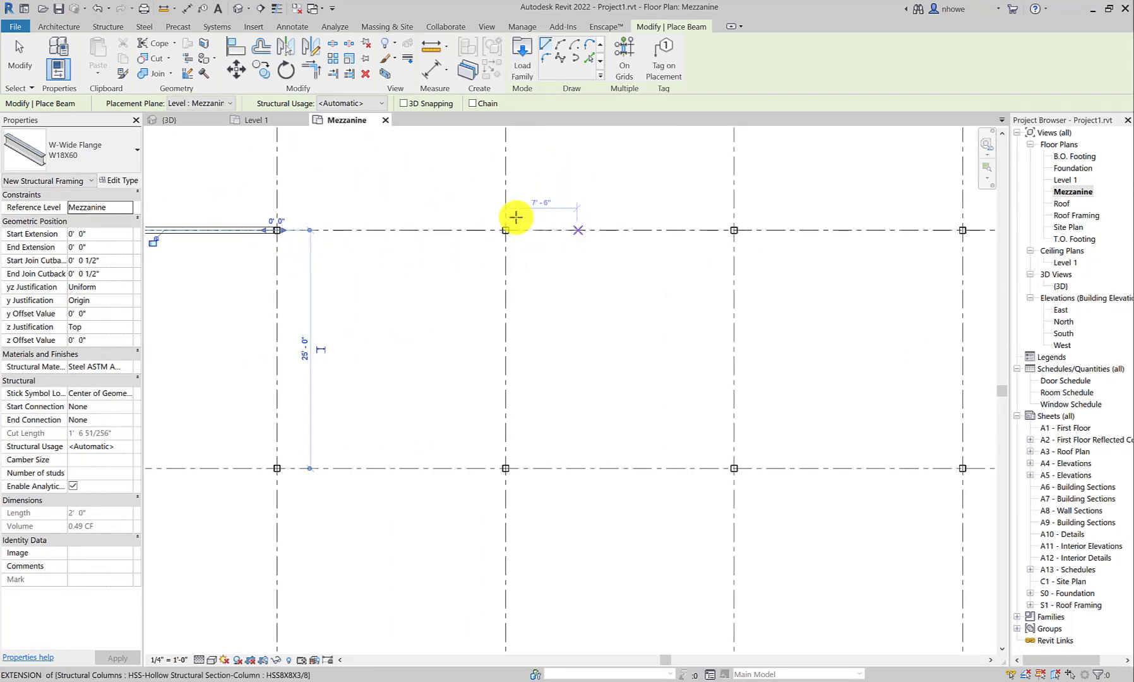
scroll(538, 234, down, 2)
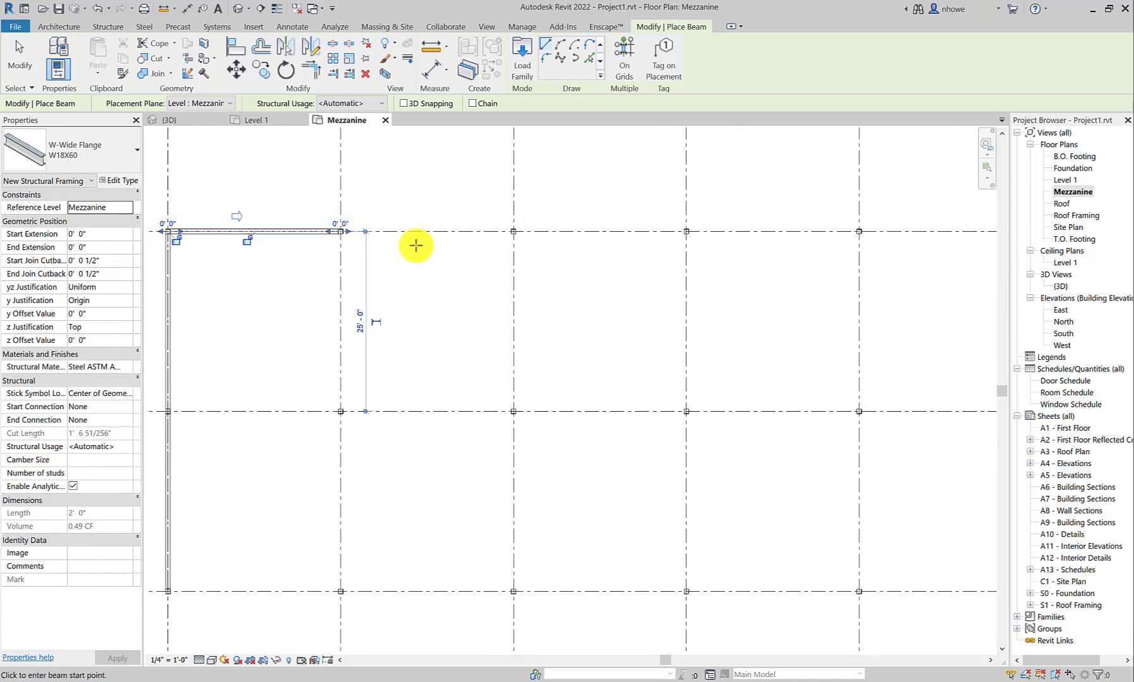
click(17, 62)
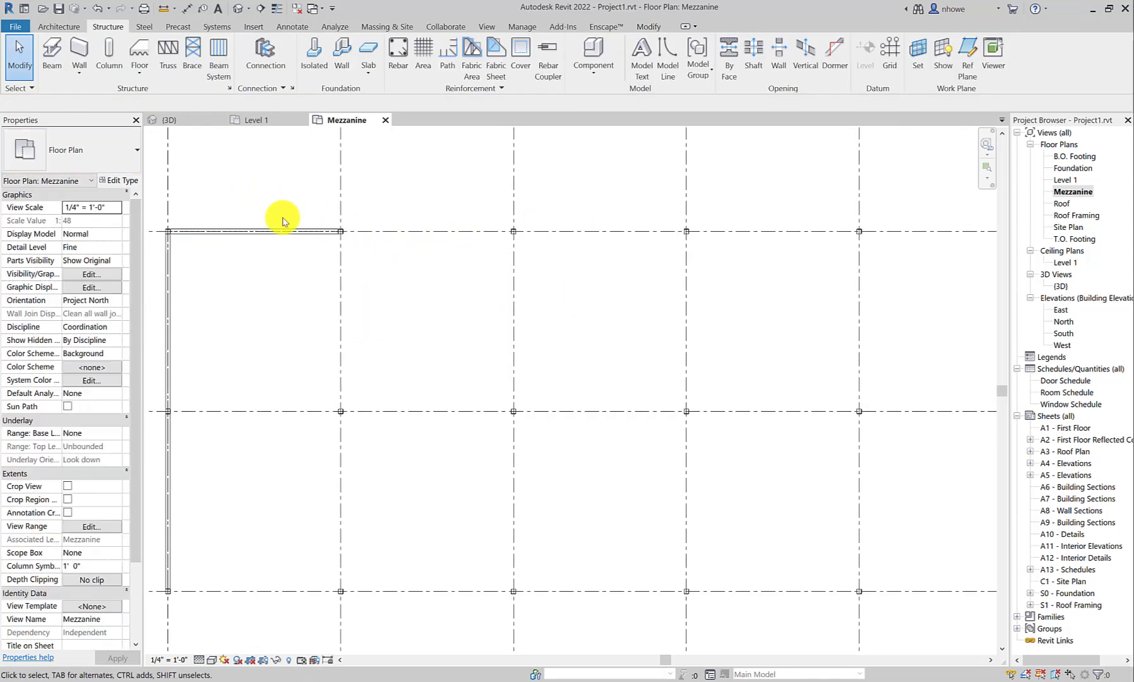
- Try stretching the new grid line A beam from its end at grid line 2 out to the column at grid line 5
click(287, 233)
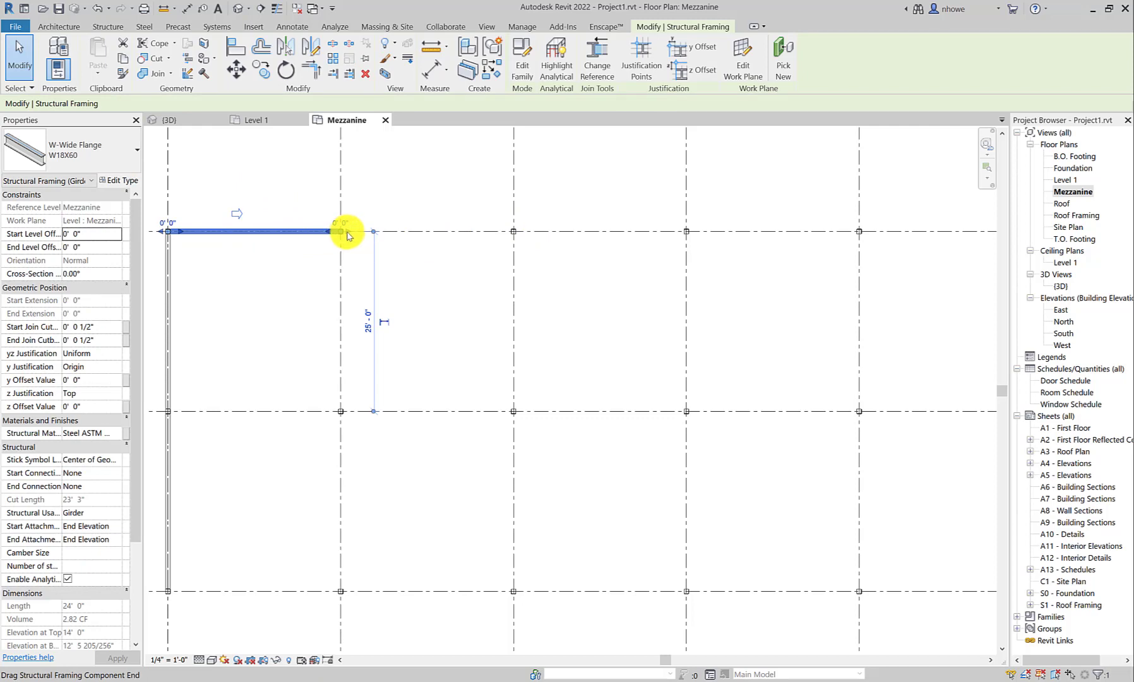
drag(342, 232, 657, 239)
scroll(450, 238, down, 2)
scroll(450, 237, down, 1)
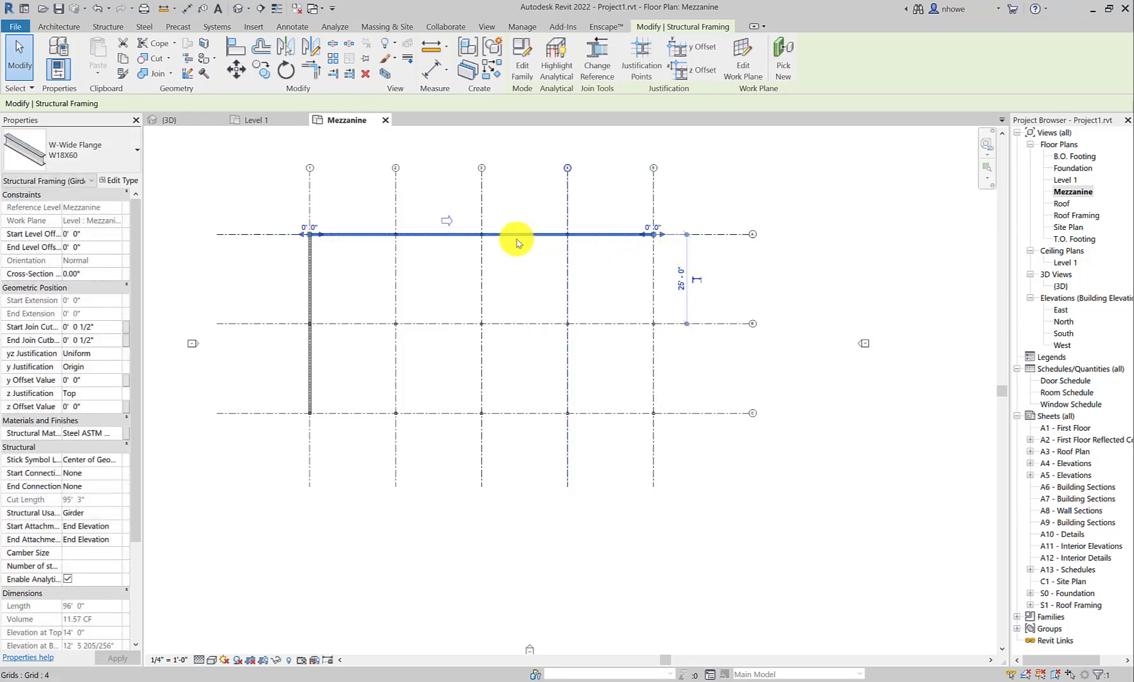
- Examine in the 3D view how the stretched beam meets its columns, comparing it with the separate beams along grid line 1
click(201, 121)
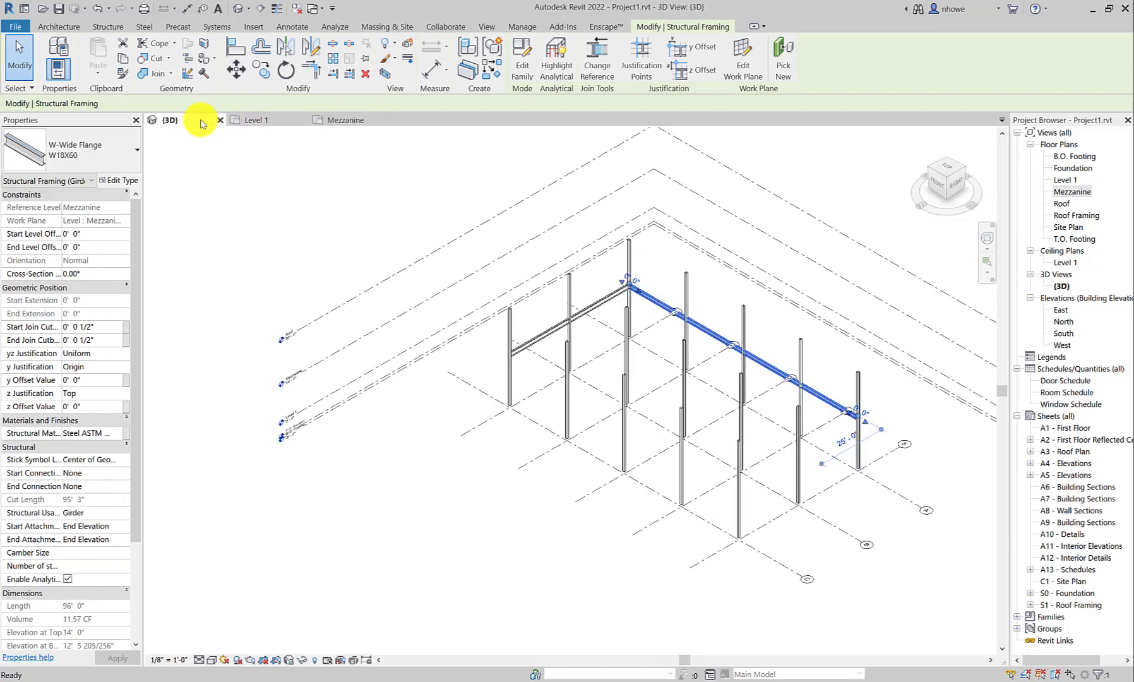
scroll(760, 322, up, 4)
click(752, 334)
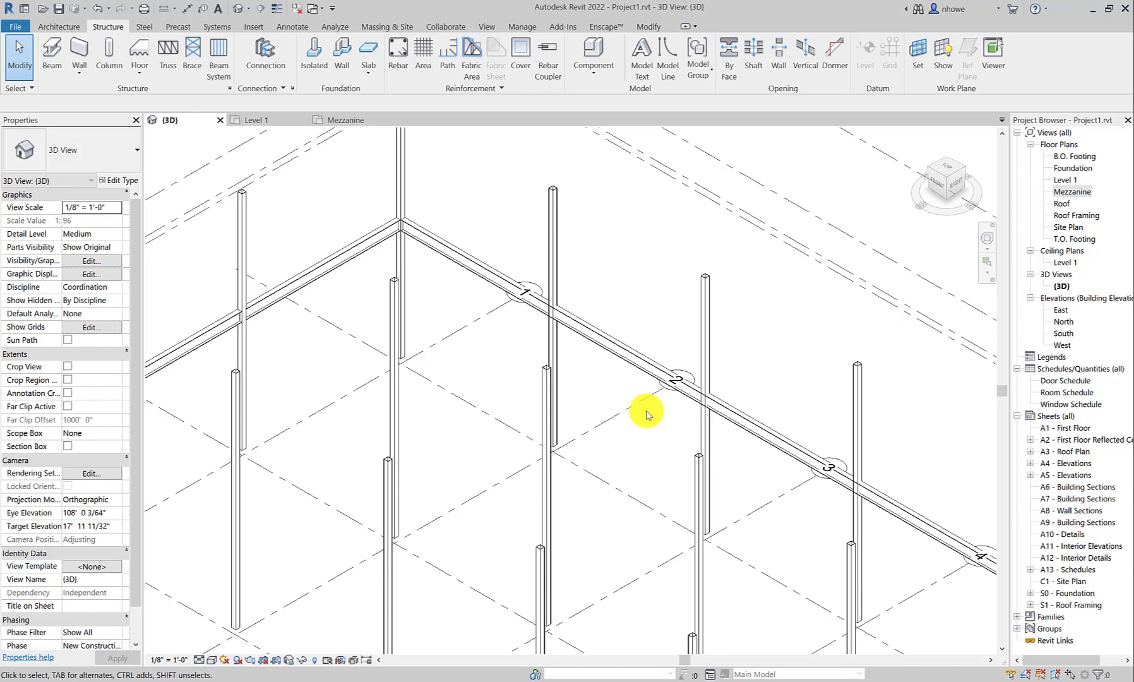
click(576, 339)
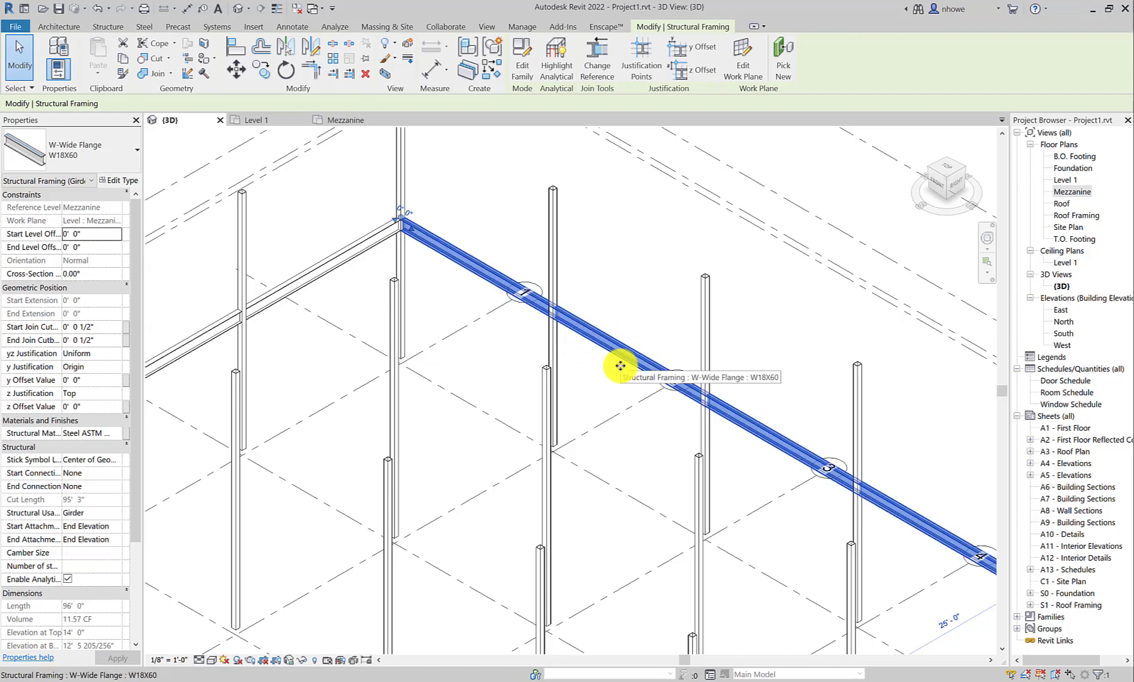
key(Escape)
scroll(557, 324, up, 5)
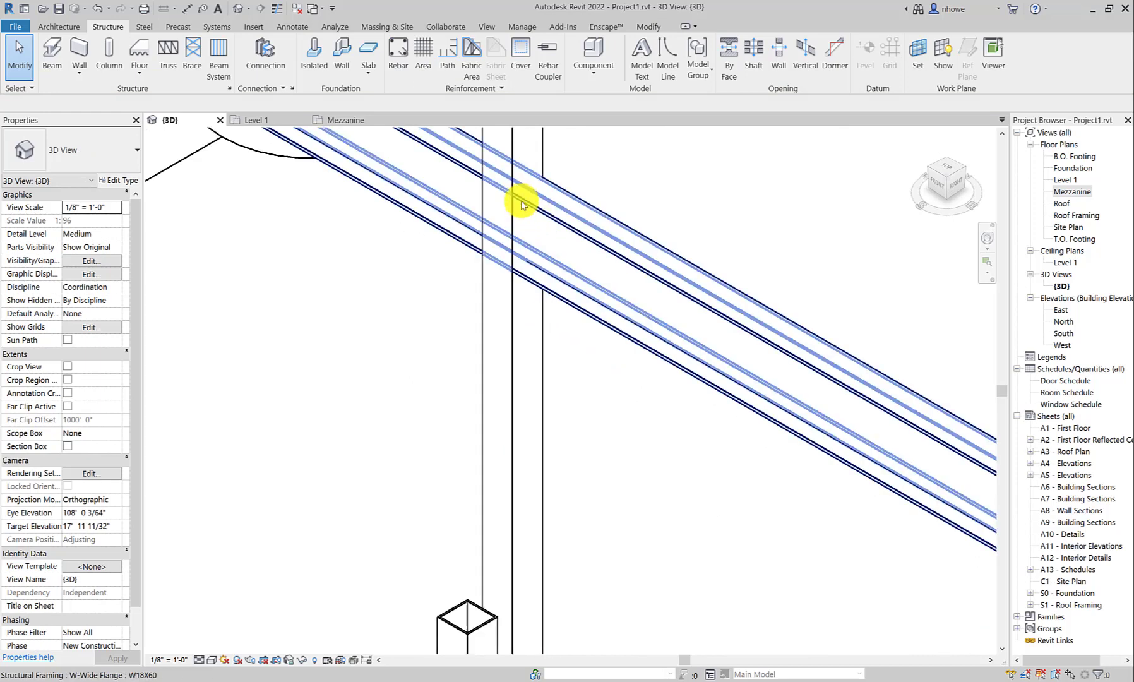
scroll(524, 237, down, 5)
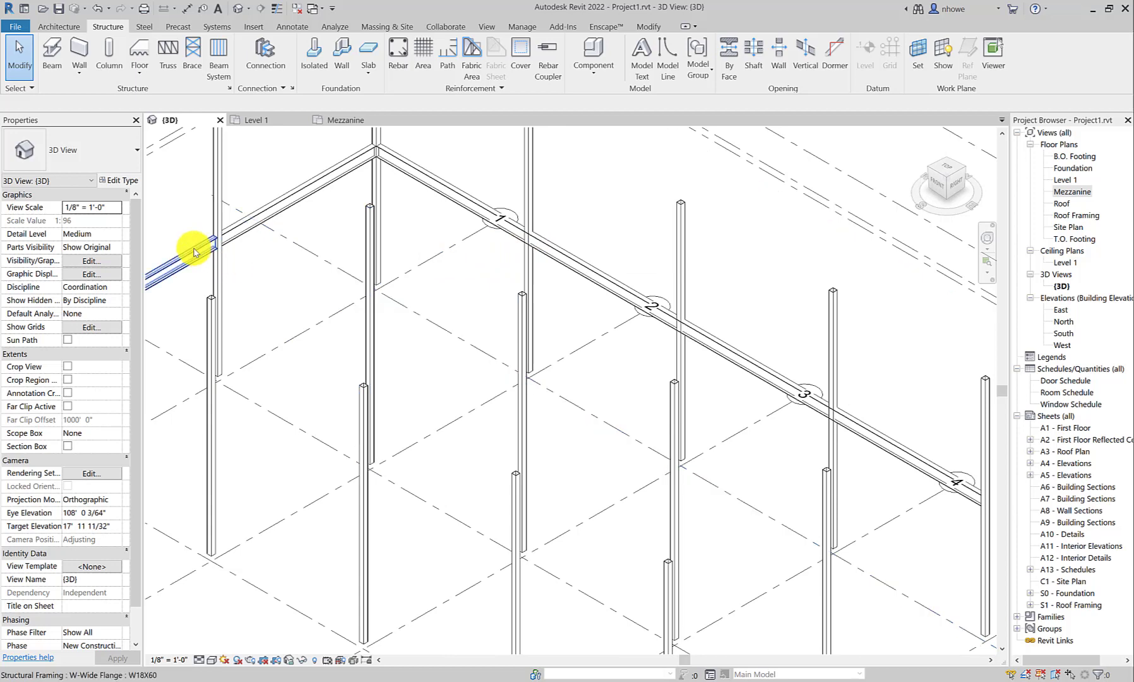
scroll(228, 231, up, 4)
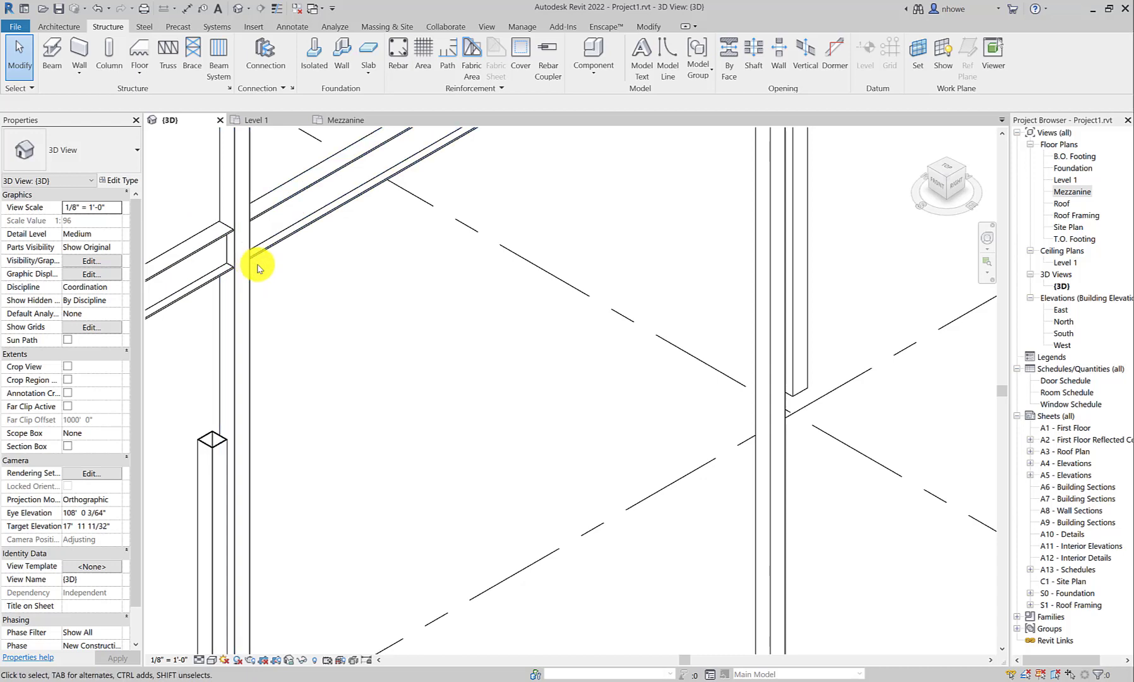
scroll(257, 268, down, 3)
scroll(258, 263, up, 1)
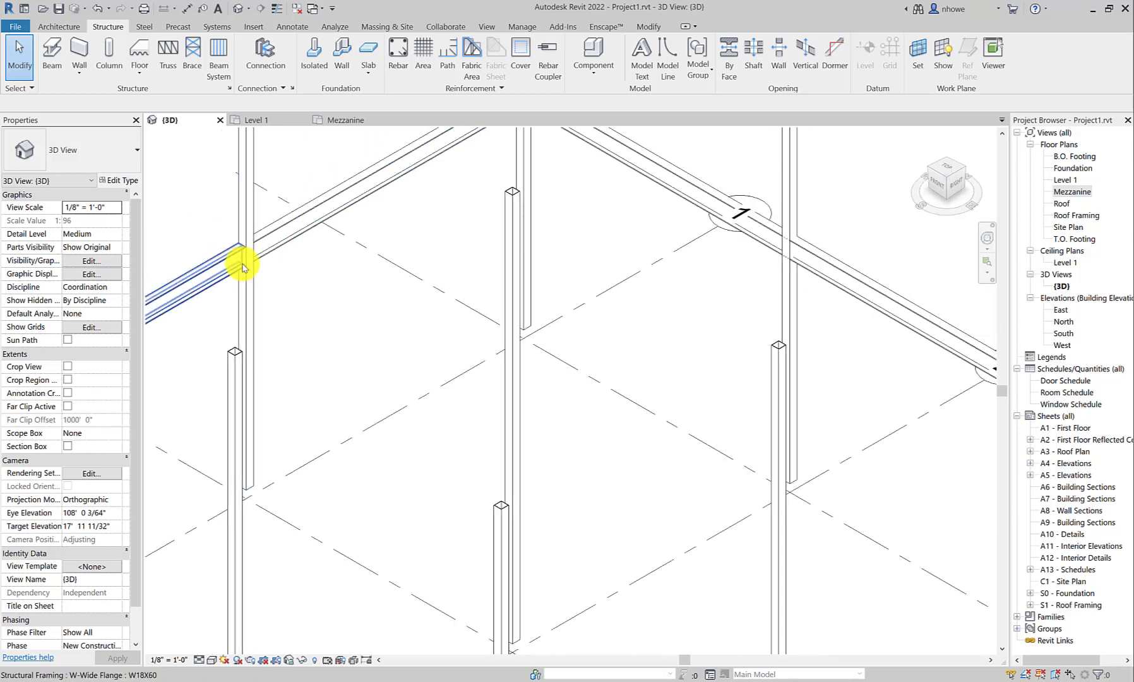
scroll(261, 269, down, 2)
scroll(689, 304, up, 1)
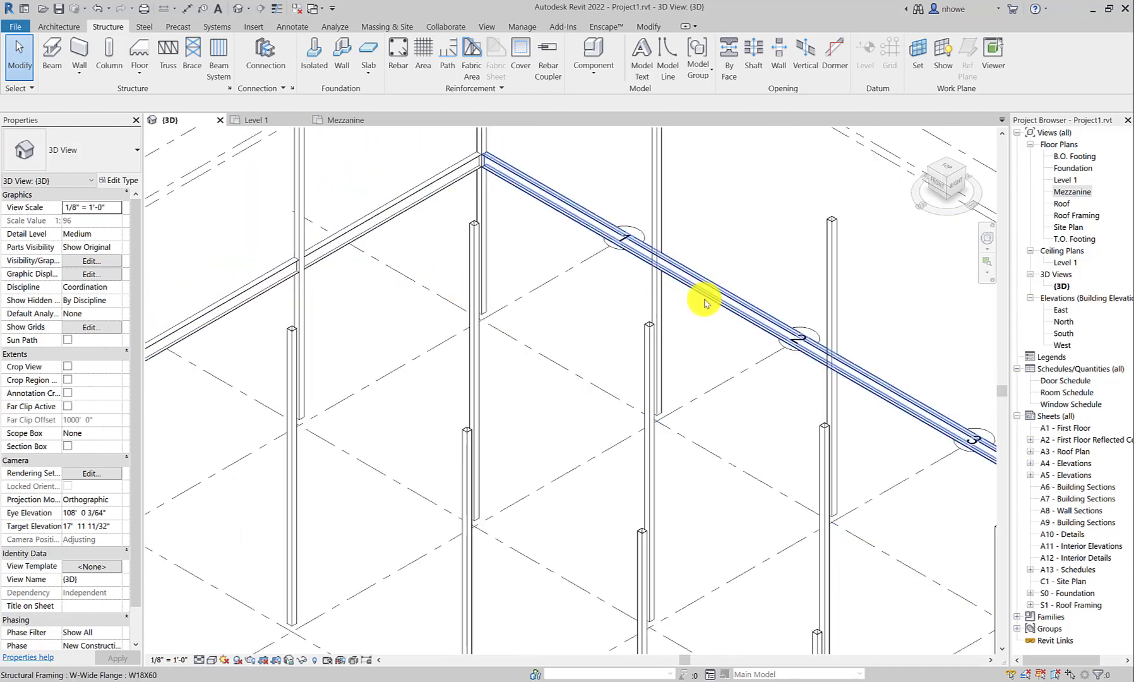
- Undo the stretching of the beam along grid line A
click(705, 303)
scroll(704, 302, down, 3)
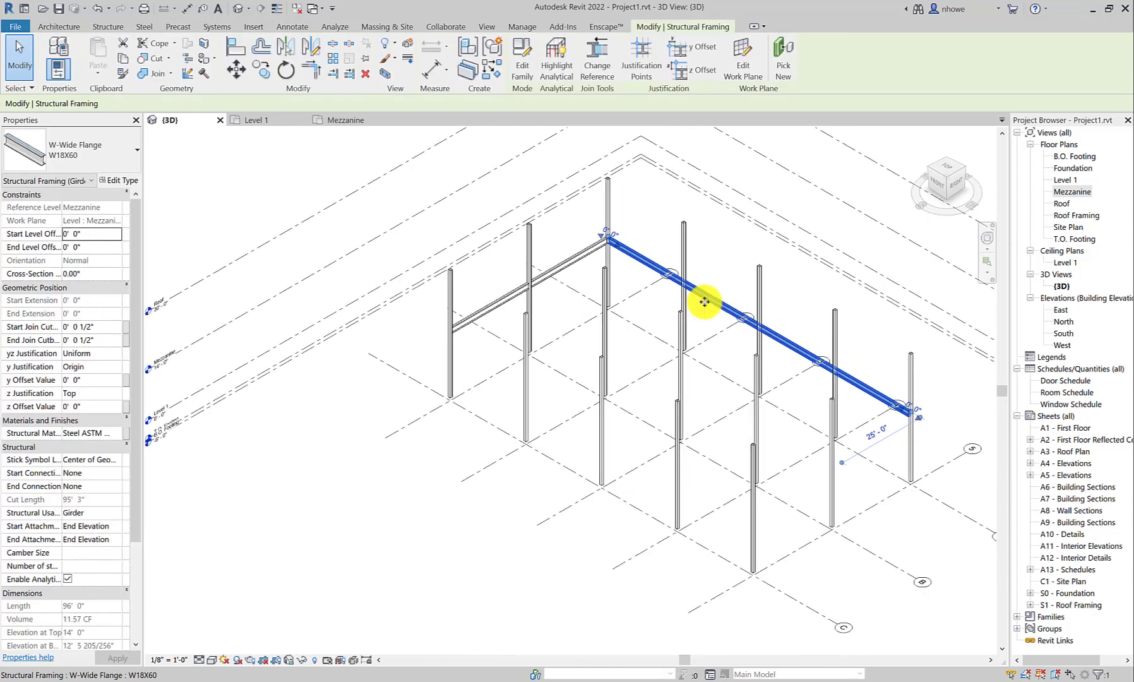
key(Delete)
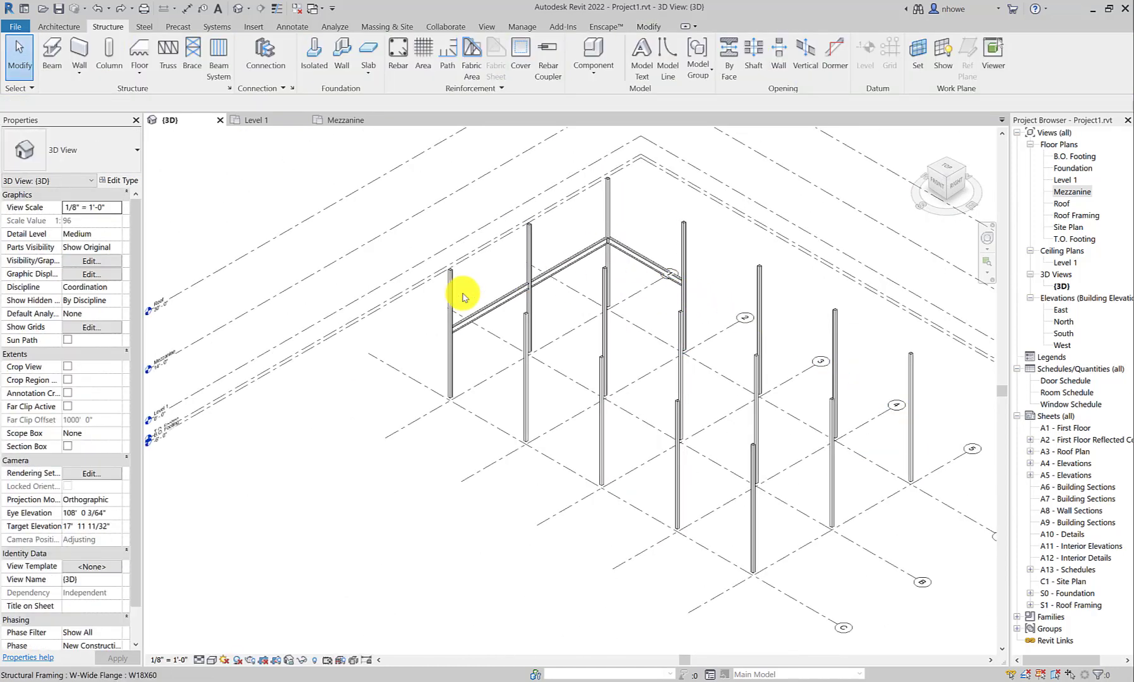
- In the Mezzanine plan, place separate W18X60 beams along grid line A between grid lines 2 and 3, 3 and 4, and 4 and 5
double_click(1066, 189)
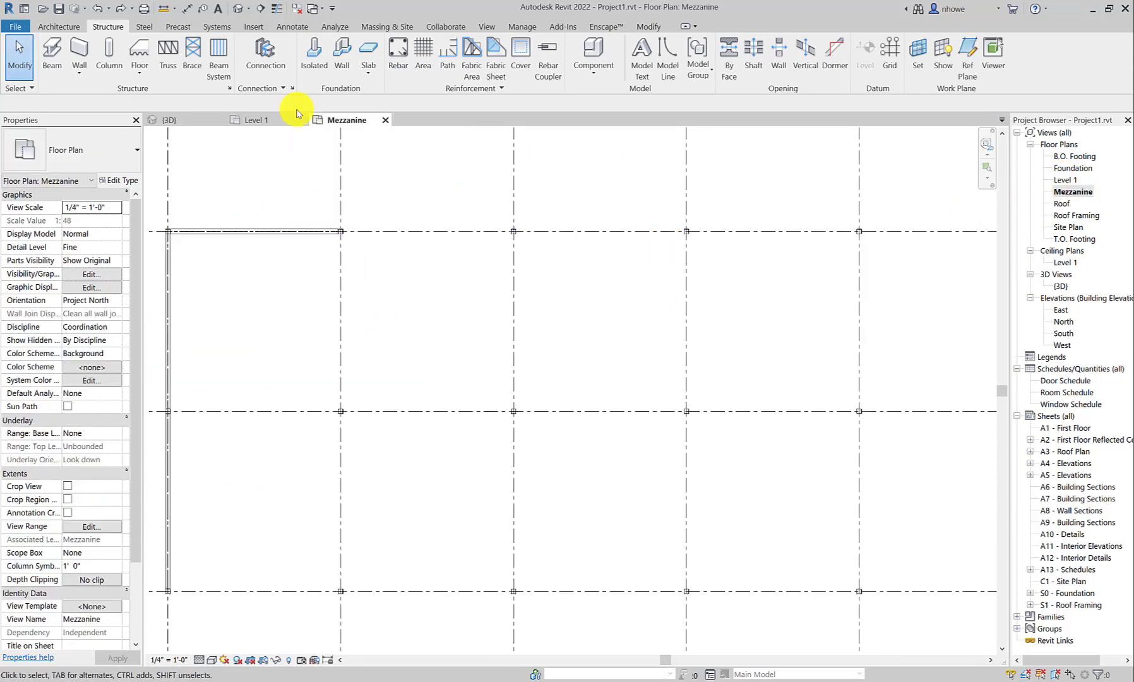
click(51, 59)
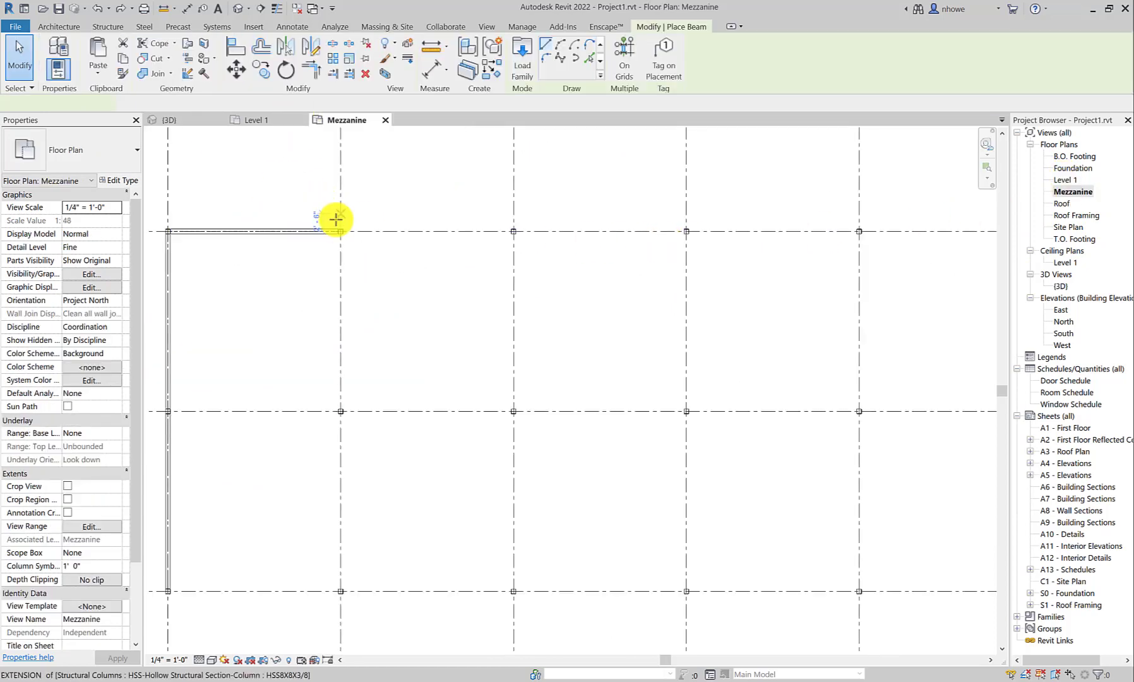
click(341, 231)
click(514, 231)
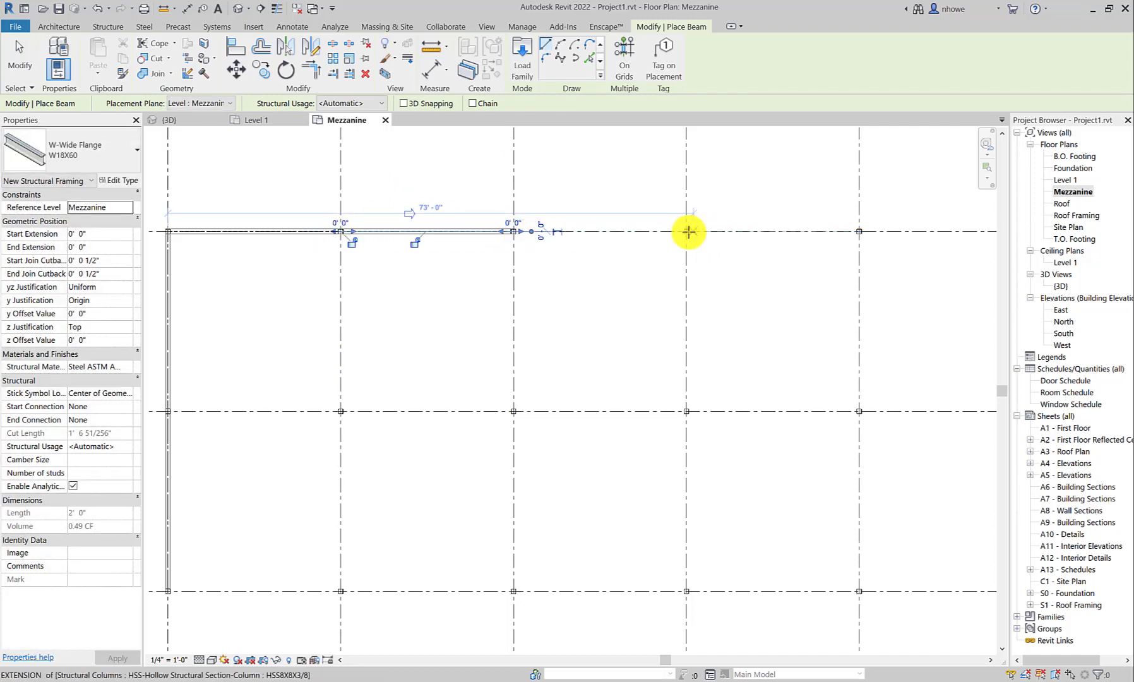
click(514, 232)
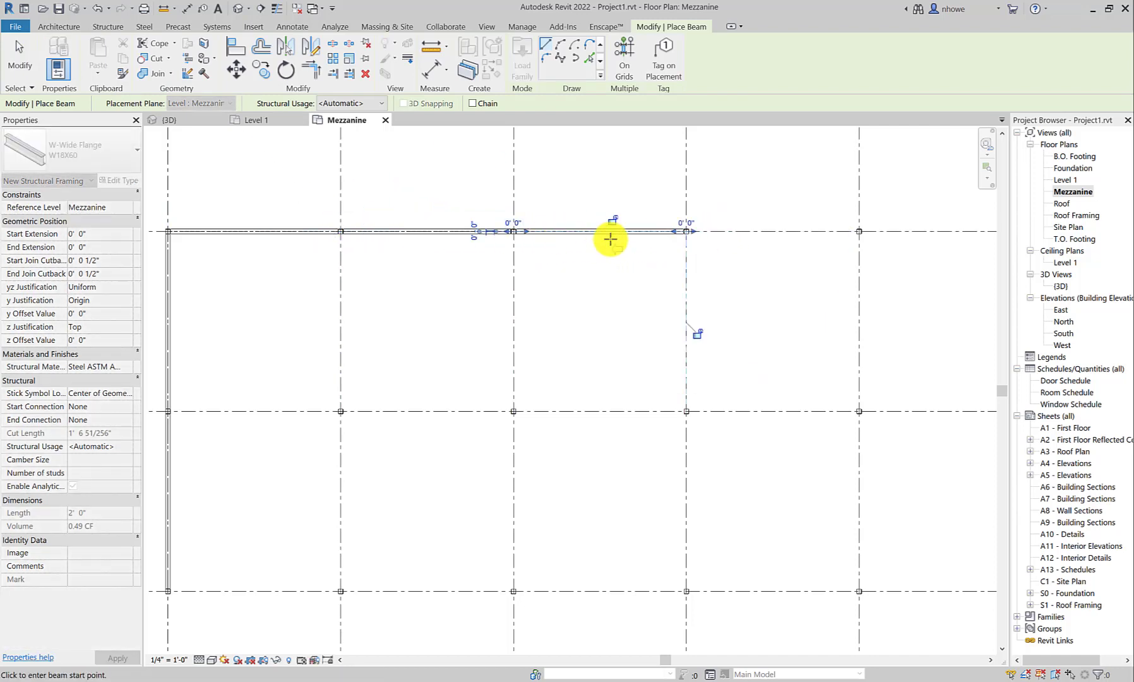
click(687, 231)
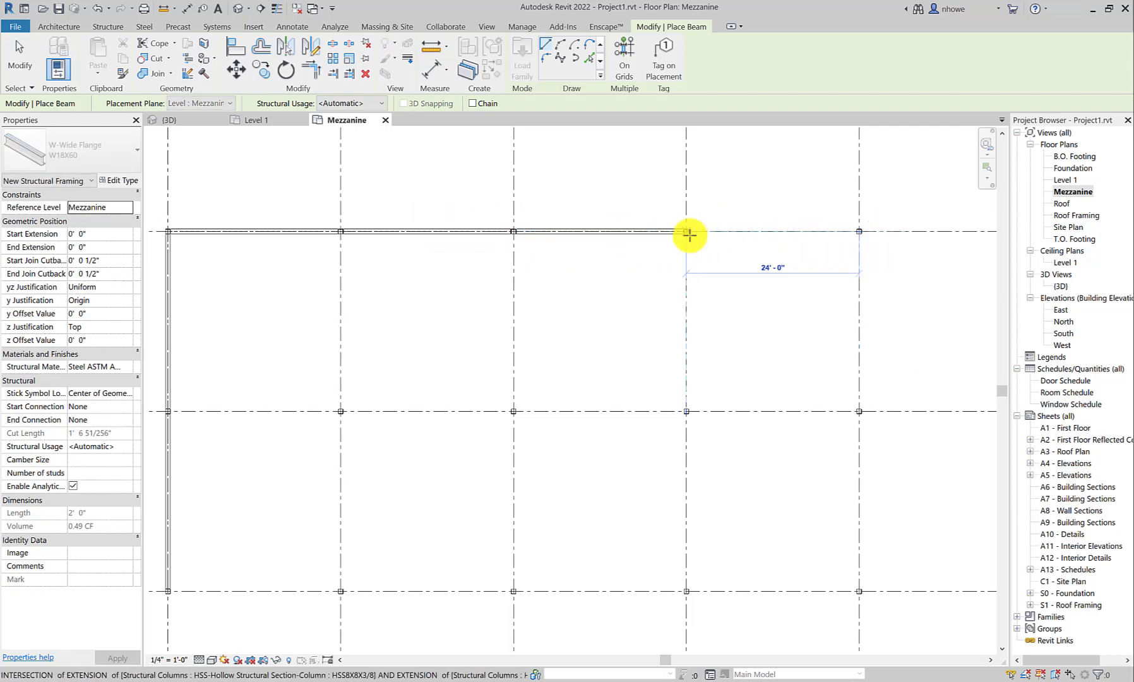
click(687, 233)
- Place two W18X60 beams along grid line 5, from B to A and from C to B, and end beam placement
middle_drag(743, 272, 418, 266)
scroll(488, 258, down, 3)
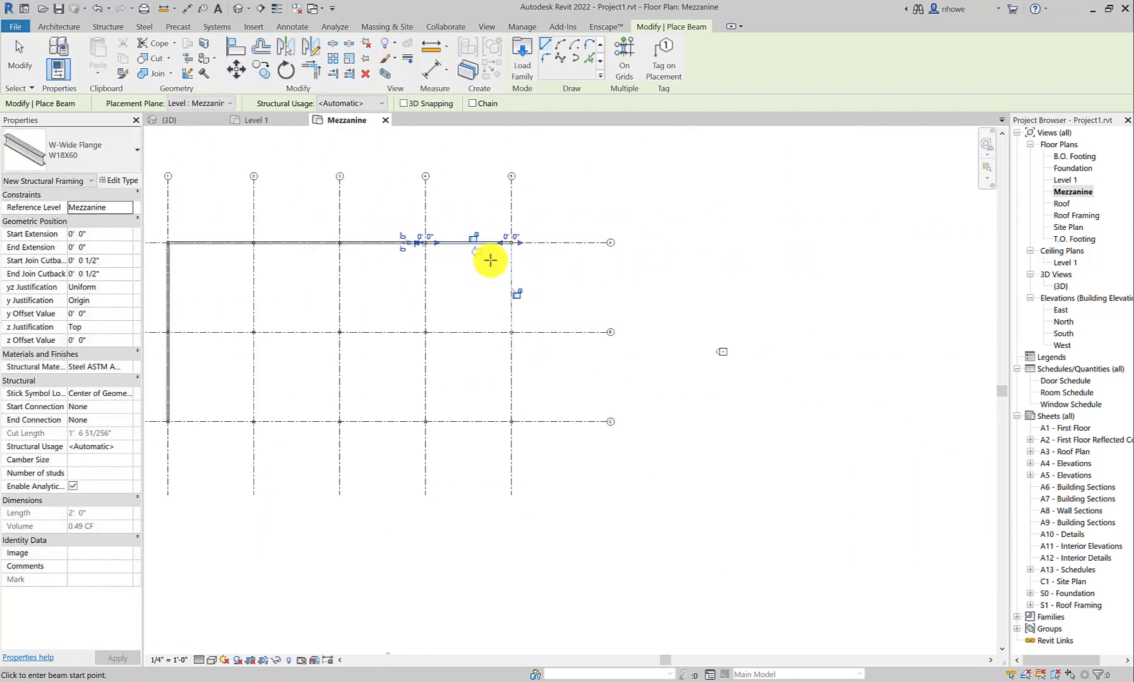
click(512, 331)
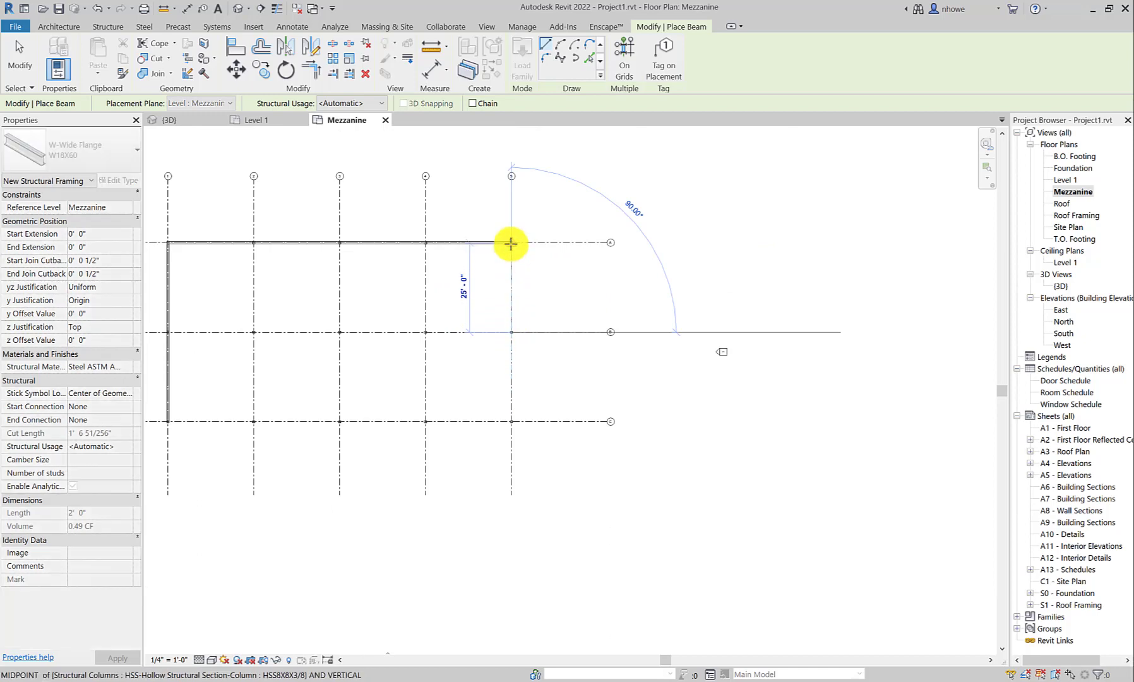
click(511, 242)
click(512, 420)
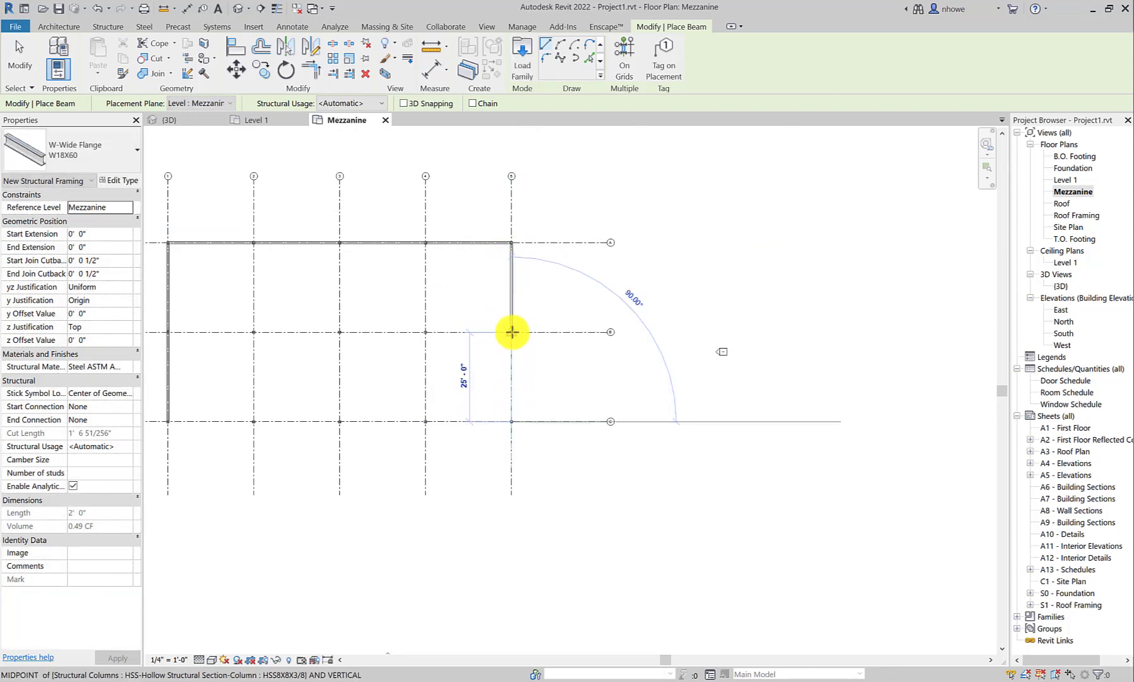
click(512, 331)
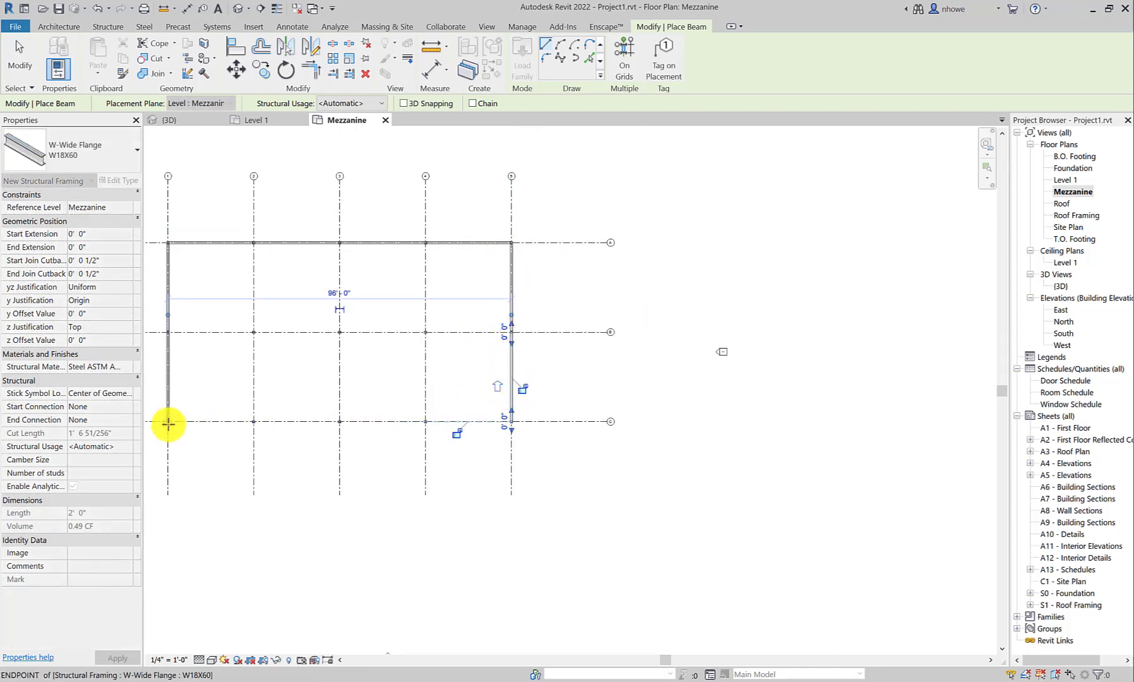
click(20, 60)
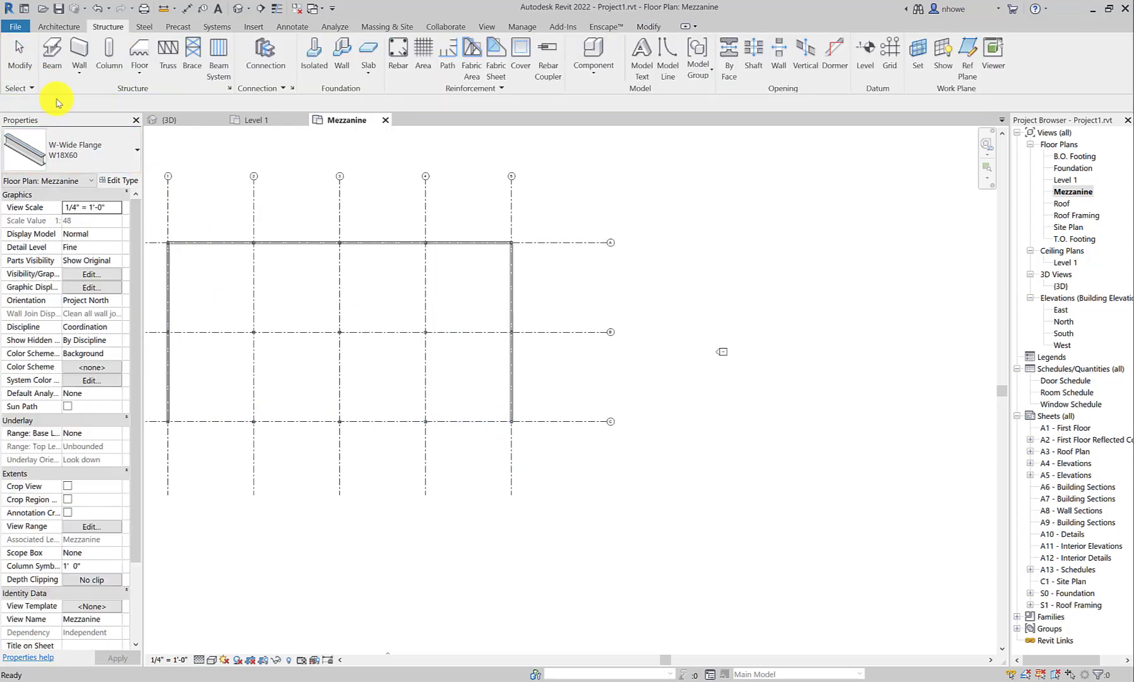
- Select the members along grid line A and filter the selection to Structural Framing (Girder), excluding model groups and structural columns
middle_drag(253, 208, 512, 267)
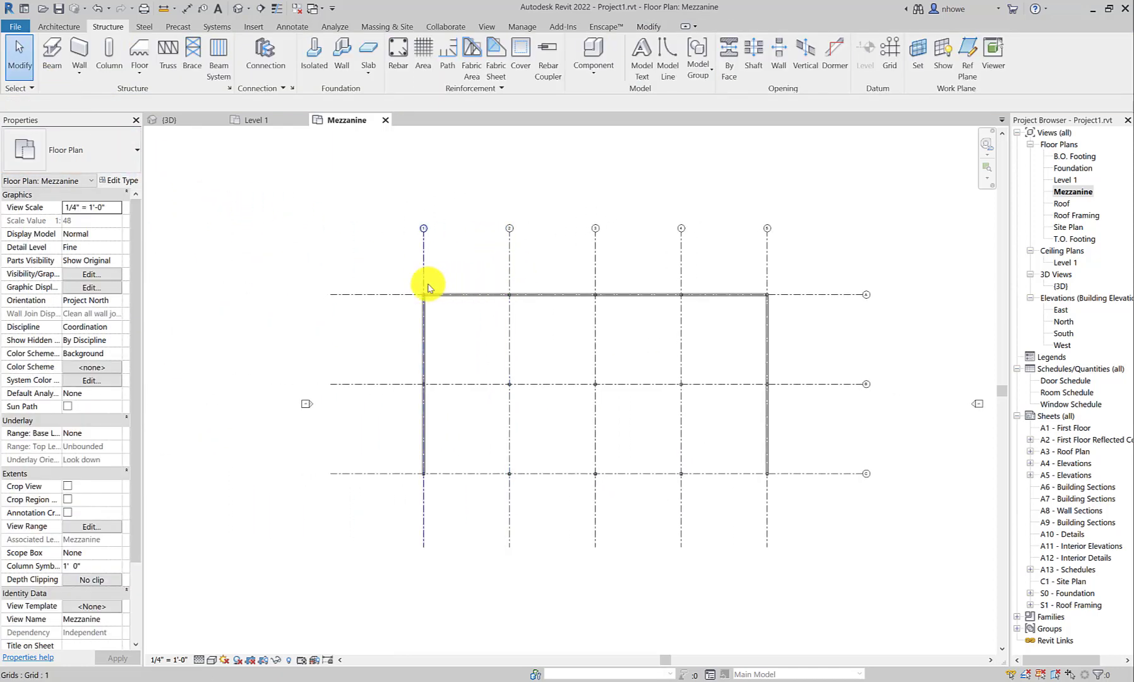
drag(390, 275, 840, 350)
scroll(722, 312, up, 5)
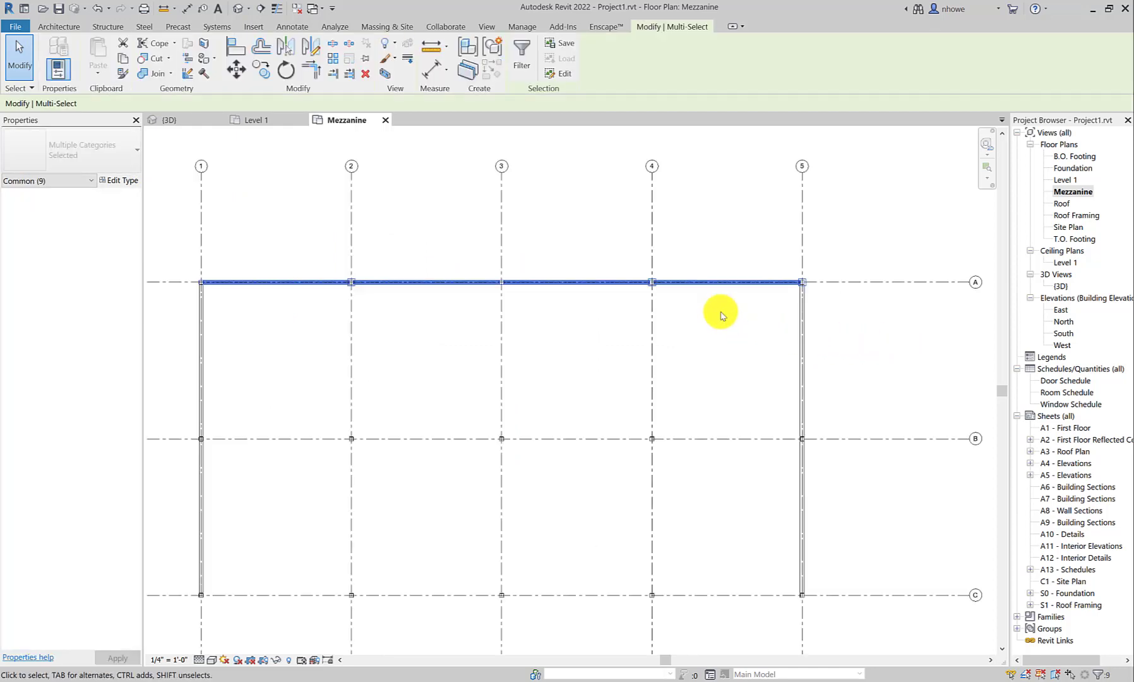
scroll(633, 278, up, 2)
scroll(635, 279, down, 5)
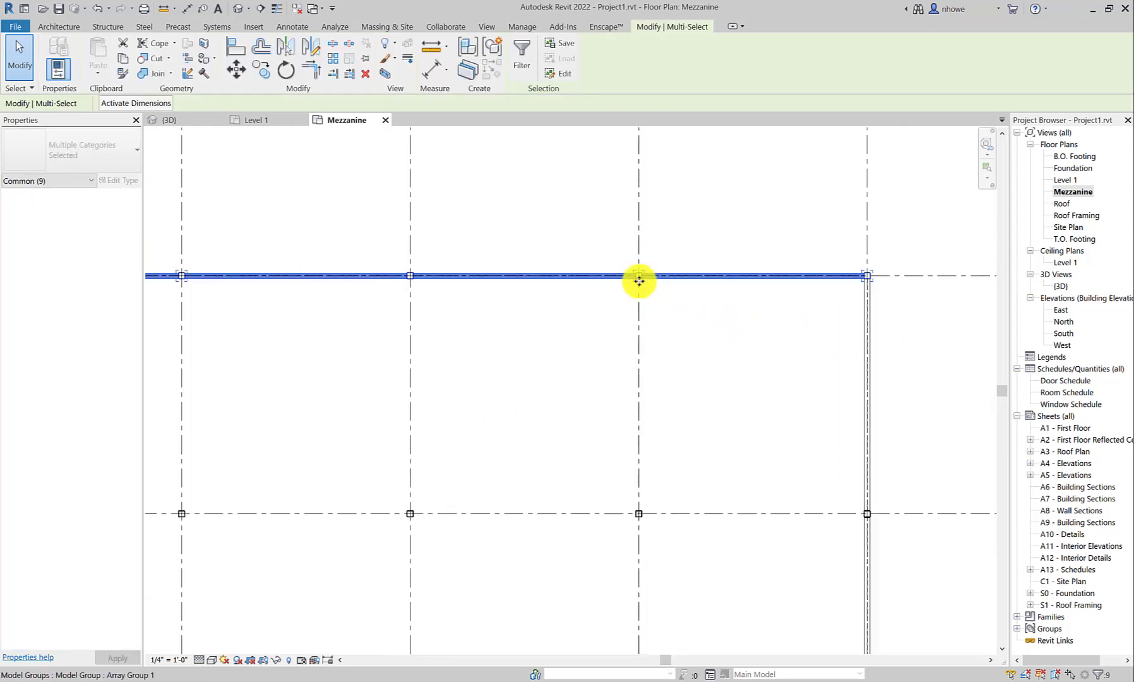
click(521, 60)
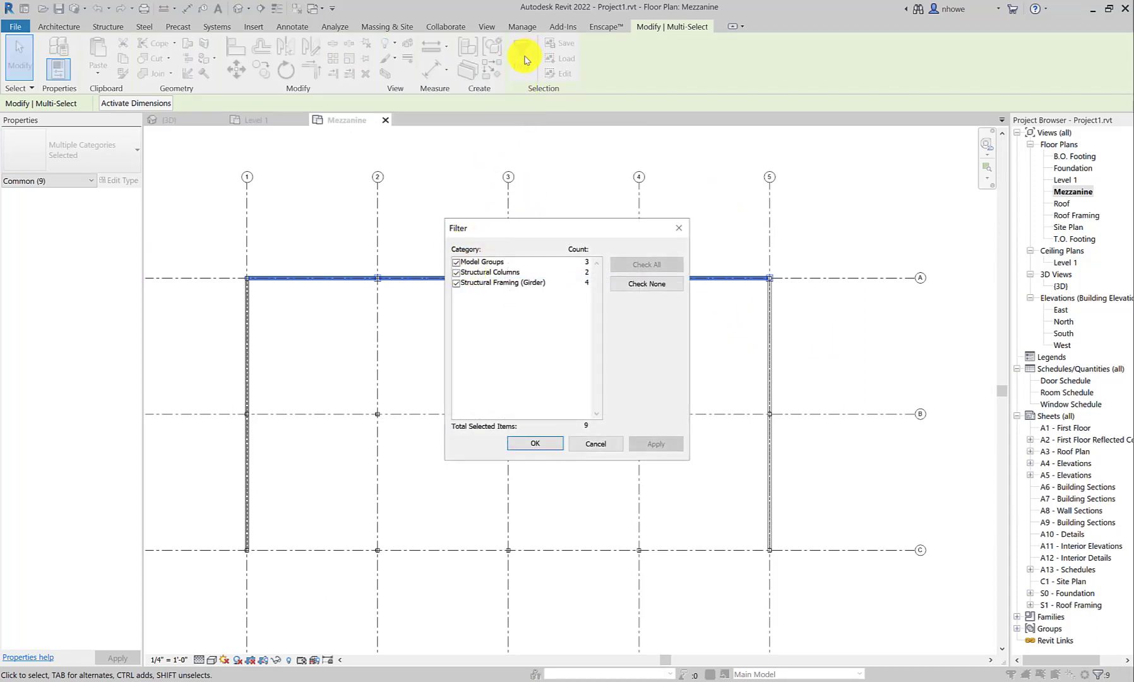
click(456, 262)
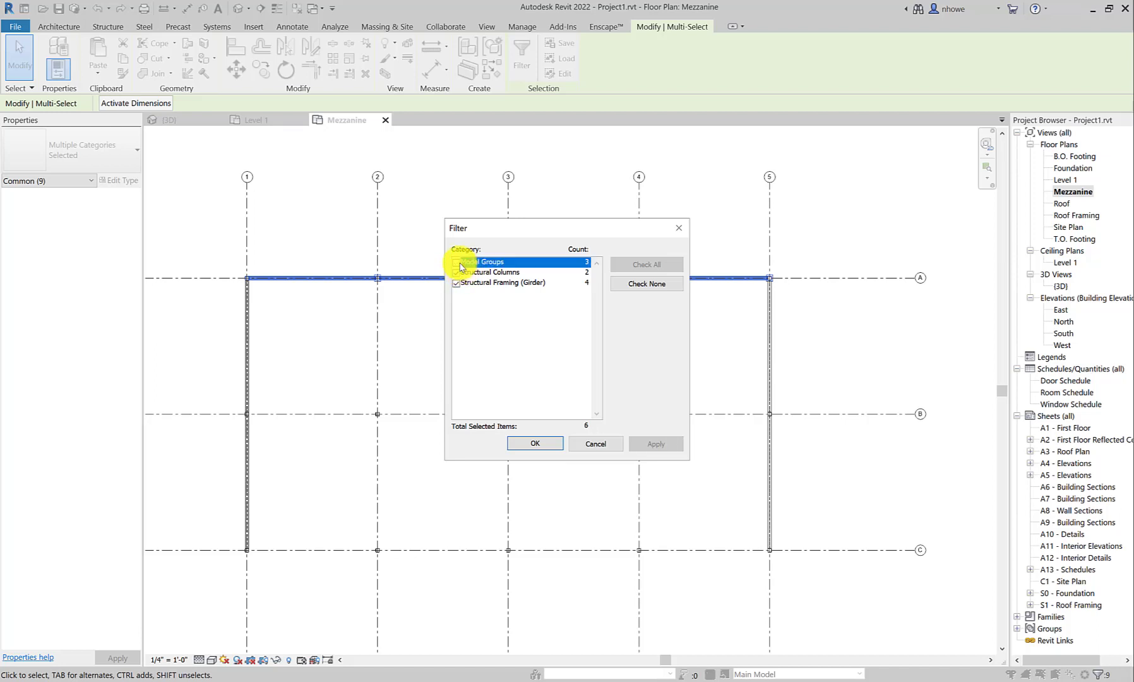
click(456, 272)
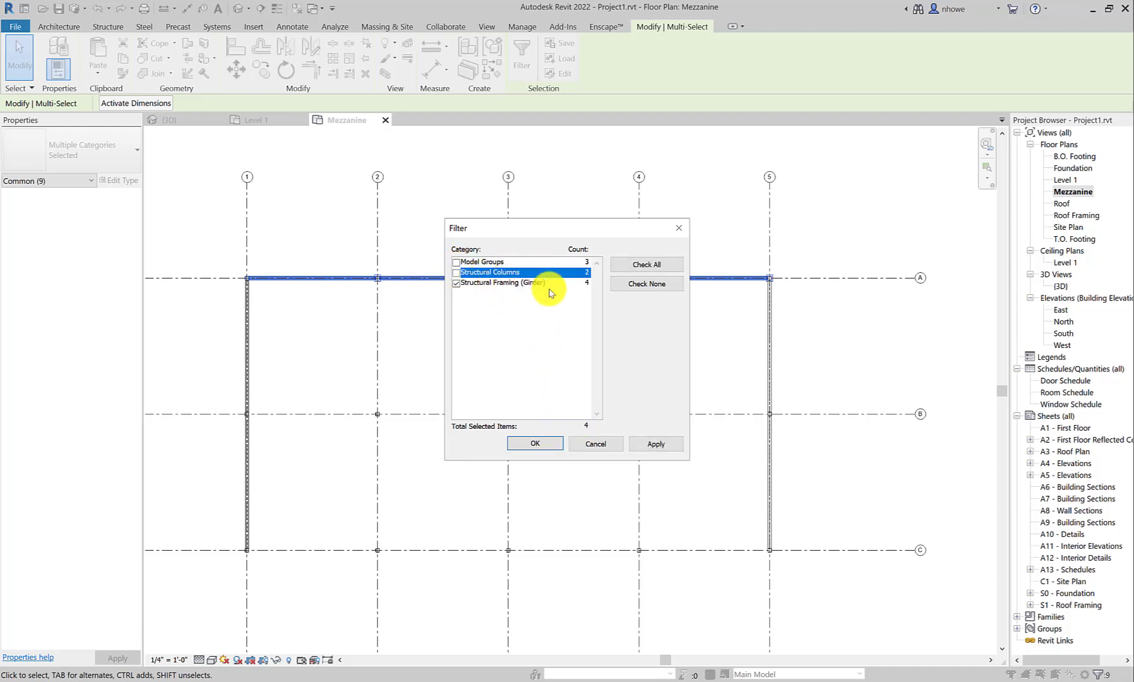
click(657, 446)
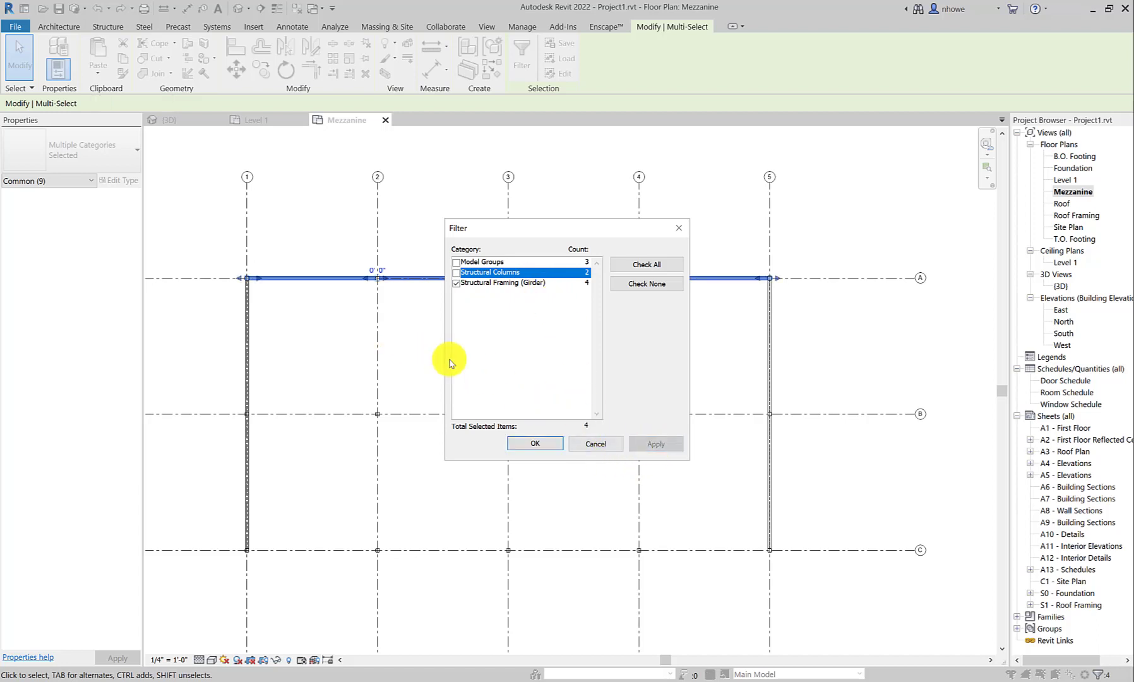
click(533, 444)
- Copy the selected grid line A beams to grid lines B and C as multiple copies, and end the copying
scroll(395, 284, up, 2)
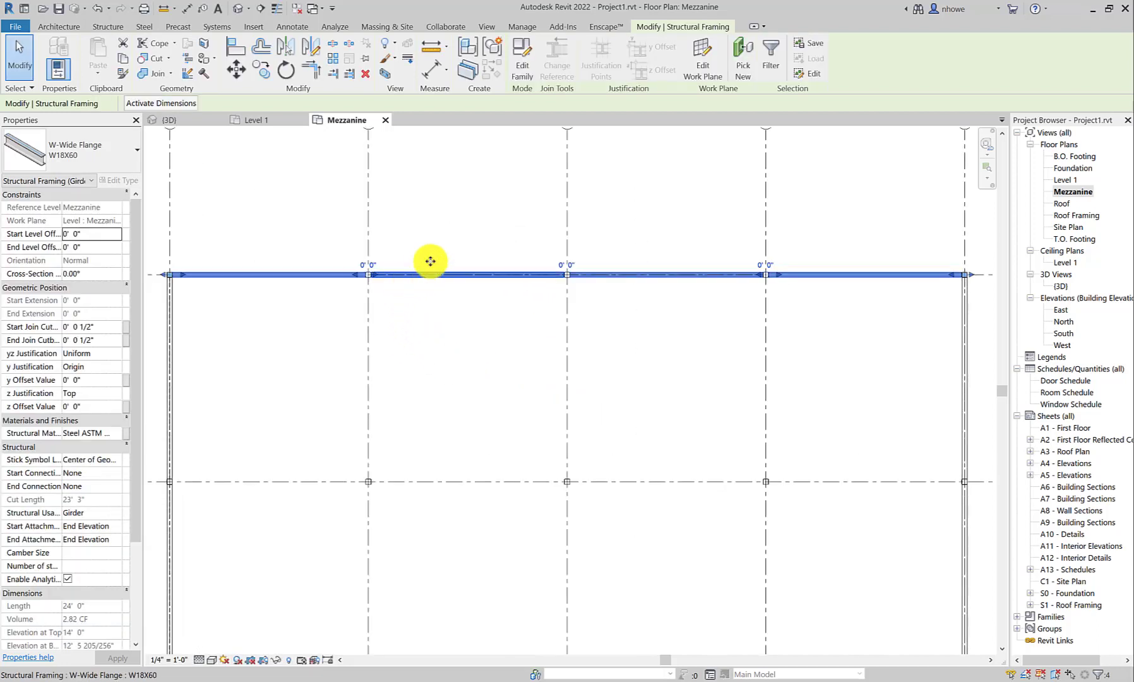
key(c)
key(o)
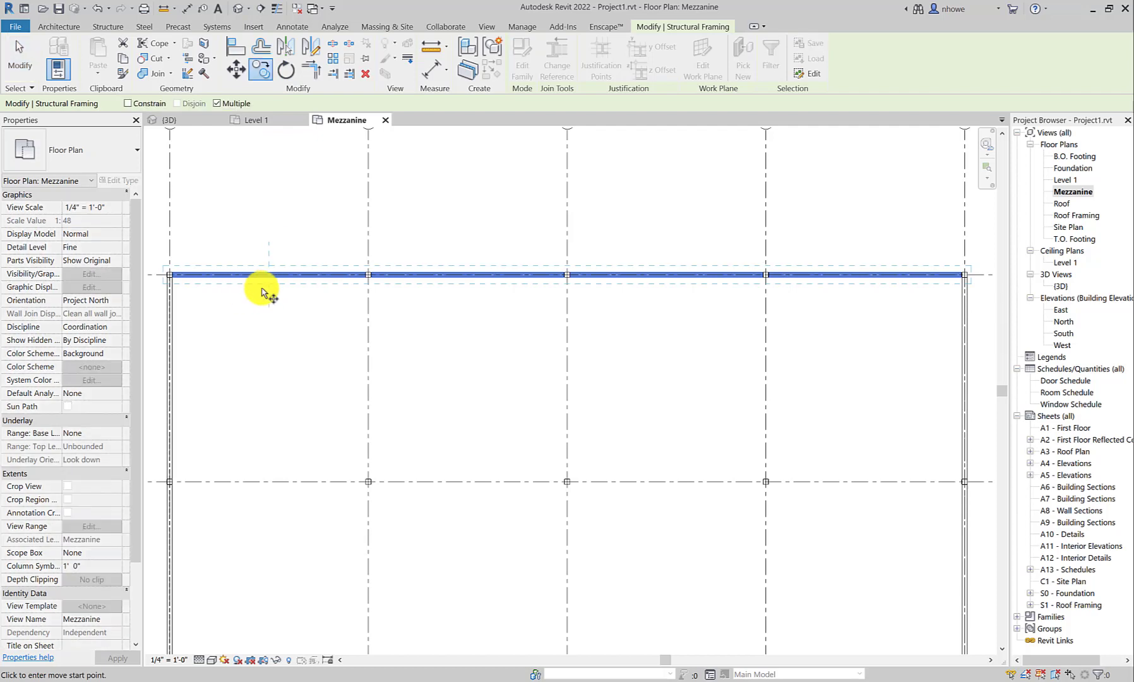
scroll(260, 285, down, 3)
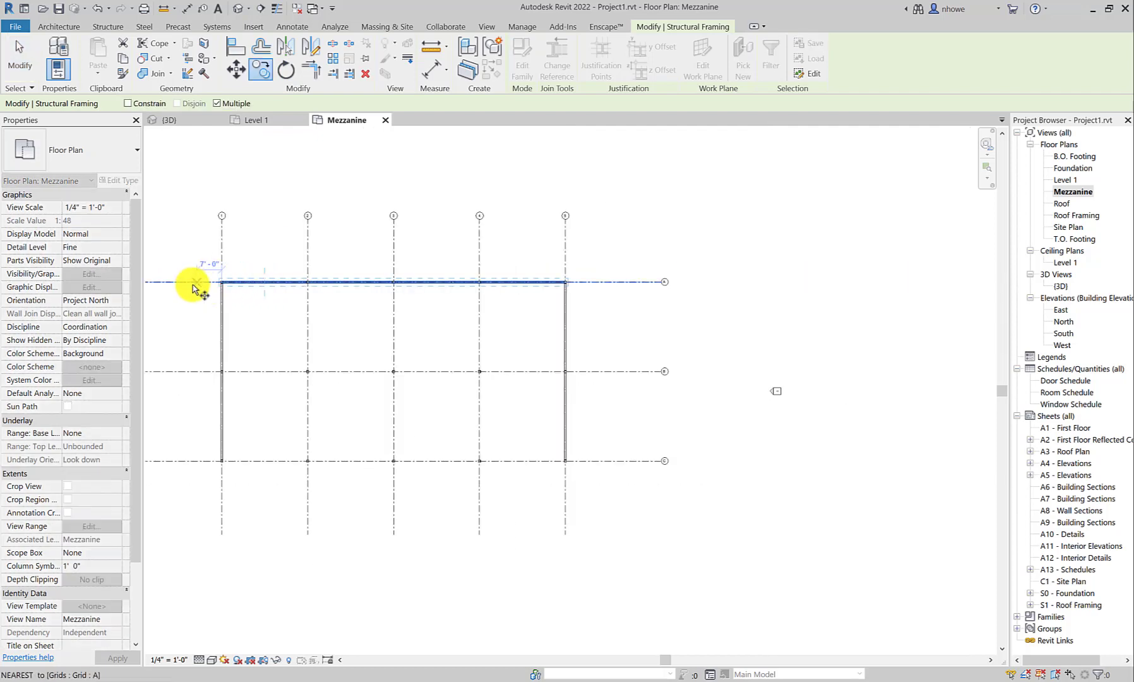
click(190, 390)
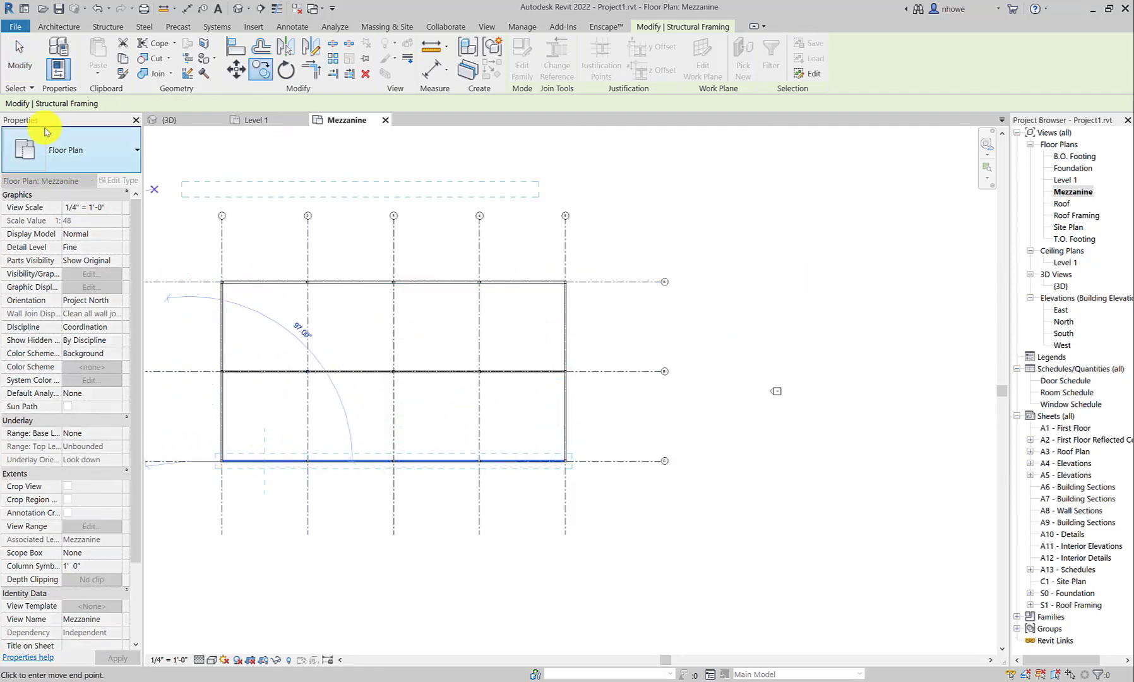
click(19, 60)
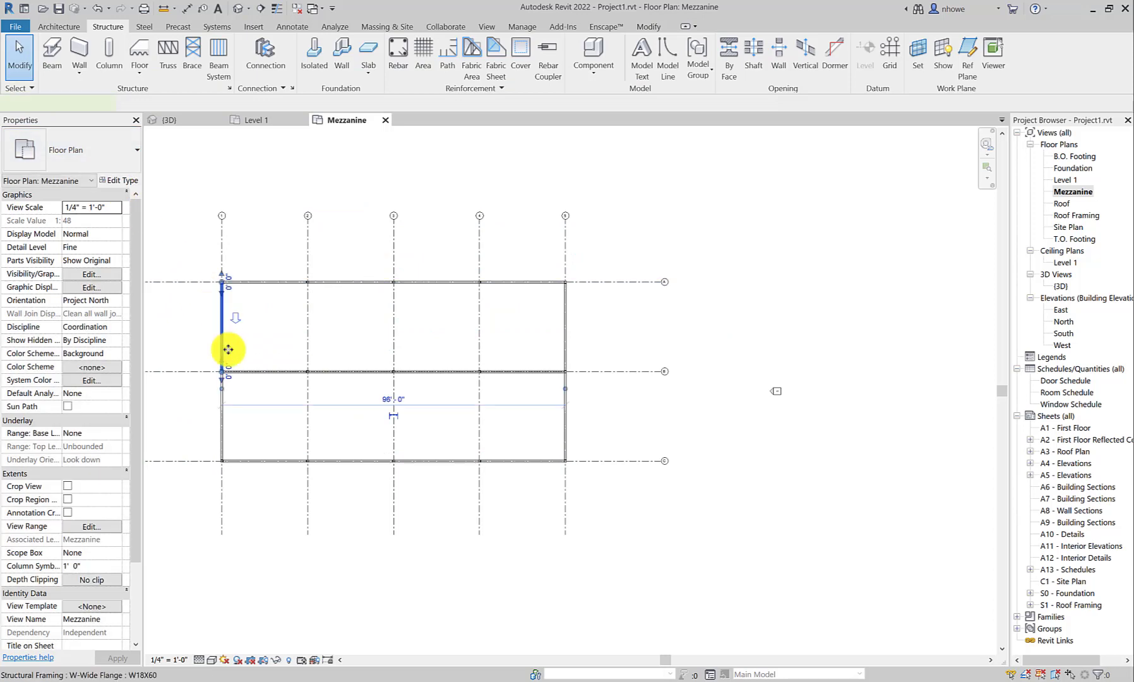
- Copy the two beams on grid line 1 to grid lines 2, 3 and 4 as multiple copies, and end the copying
click(228, 349)
ctrl+click(222, 427)
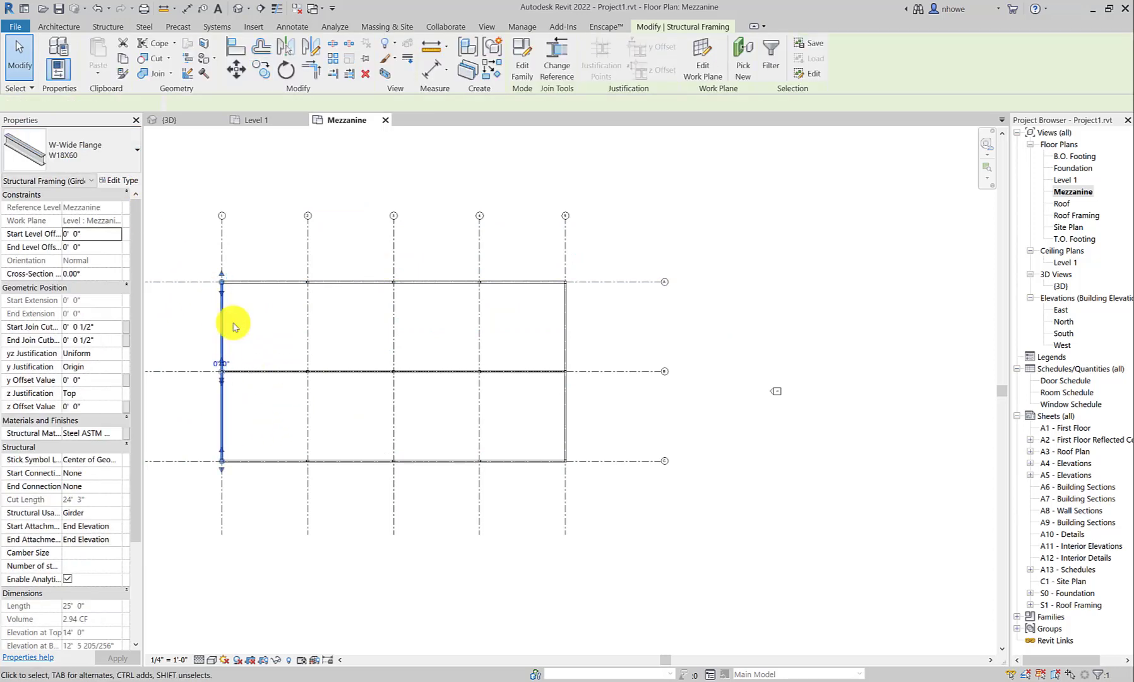
click(262, 72)
click(223, 248)
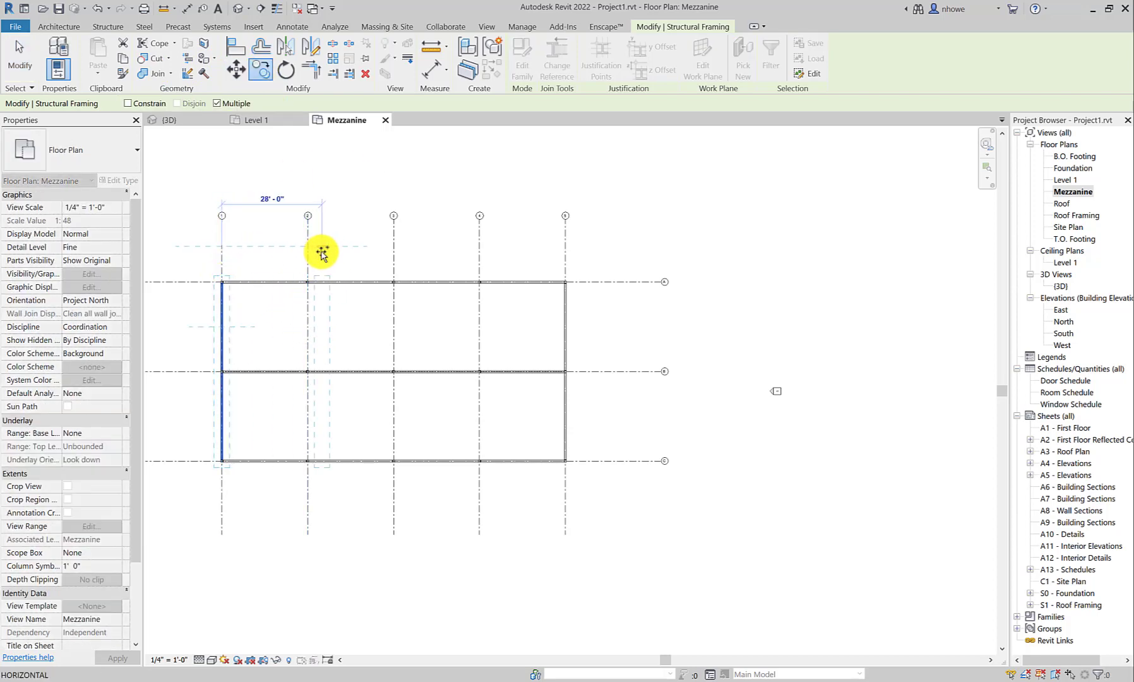
click(309, 251)
click(394, 249)
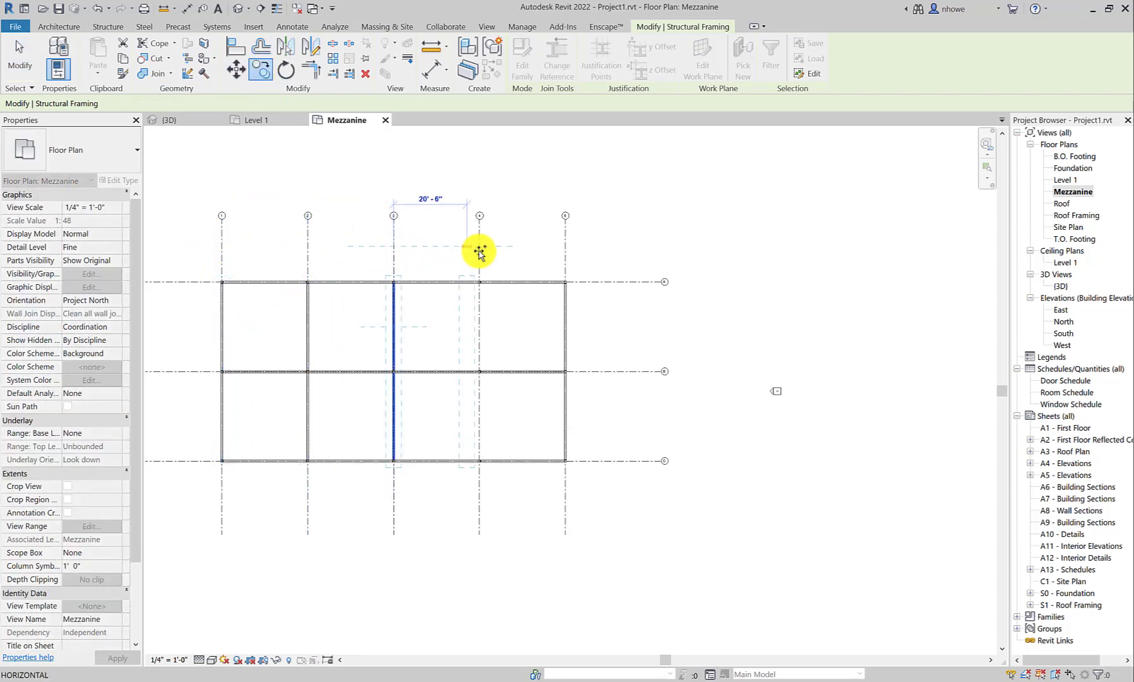
click(481, 247)
click(20, 57)
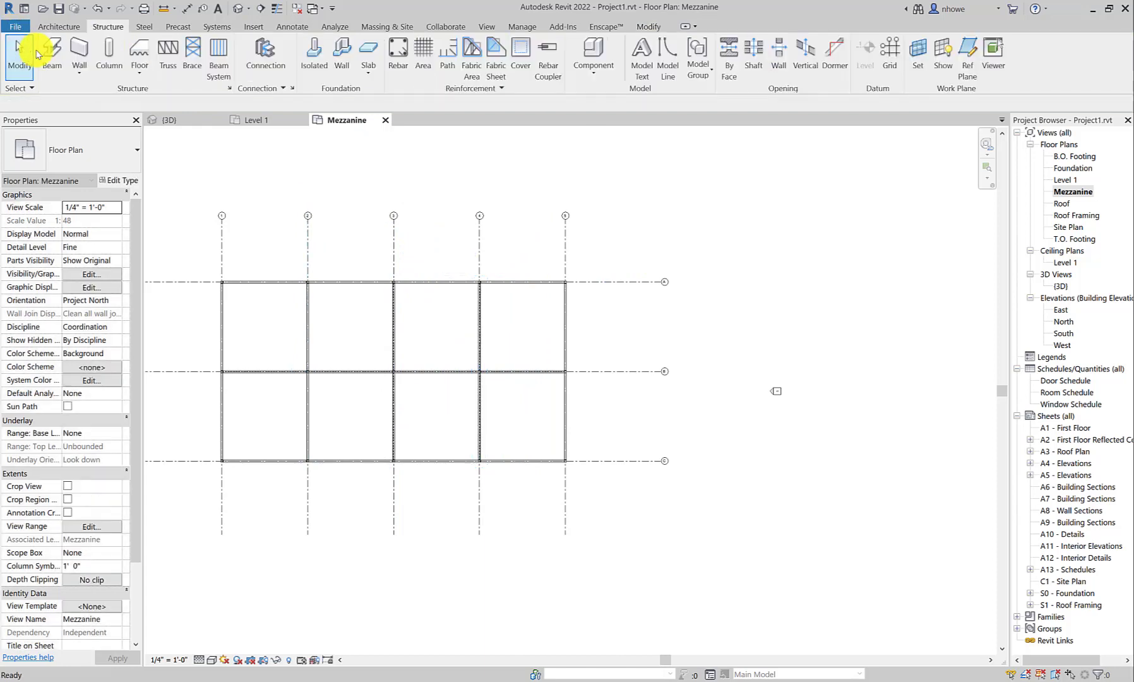
- In the 3D view, delete the grid line B beam between 2 and 3 and the grid line 2 beam between A and B
click(196, 121)
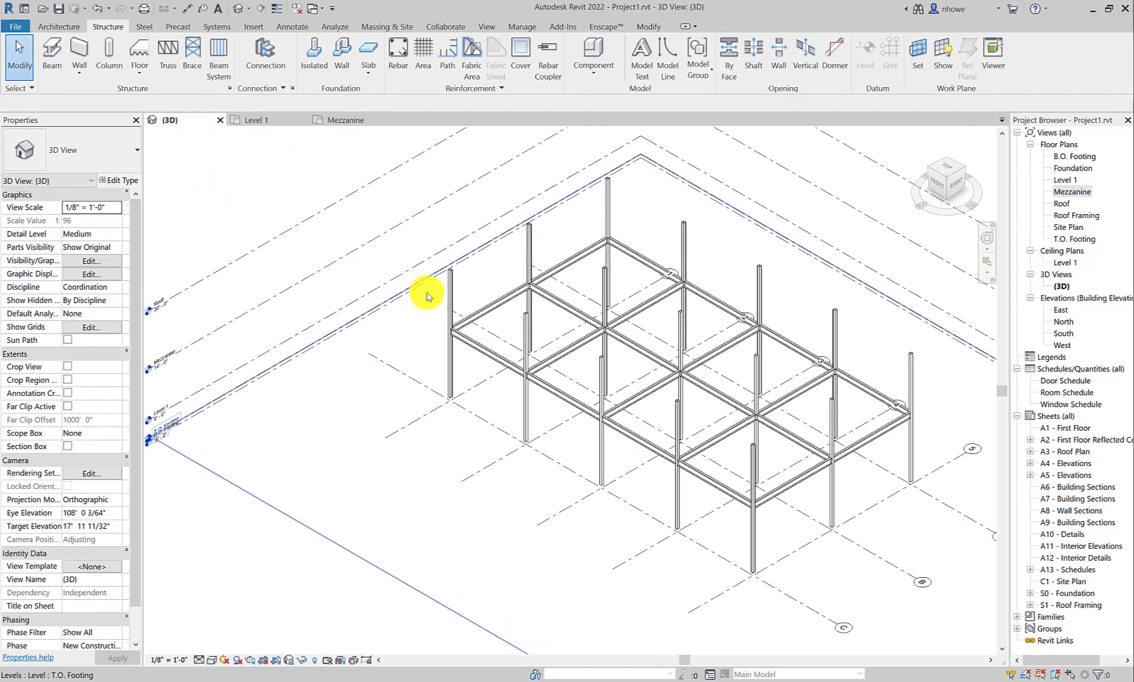
scroll(641, 322, up, 2)
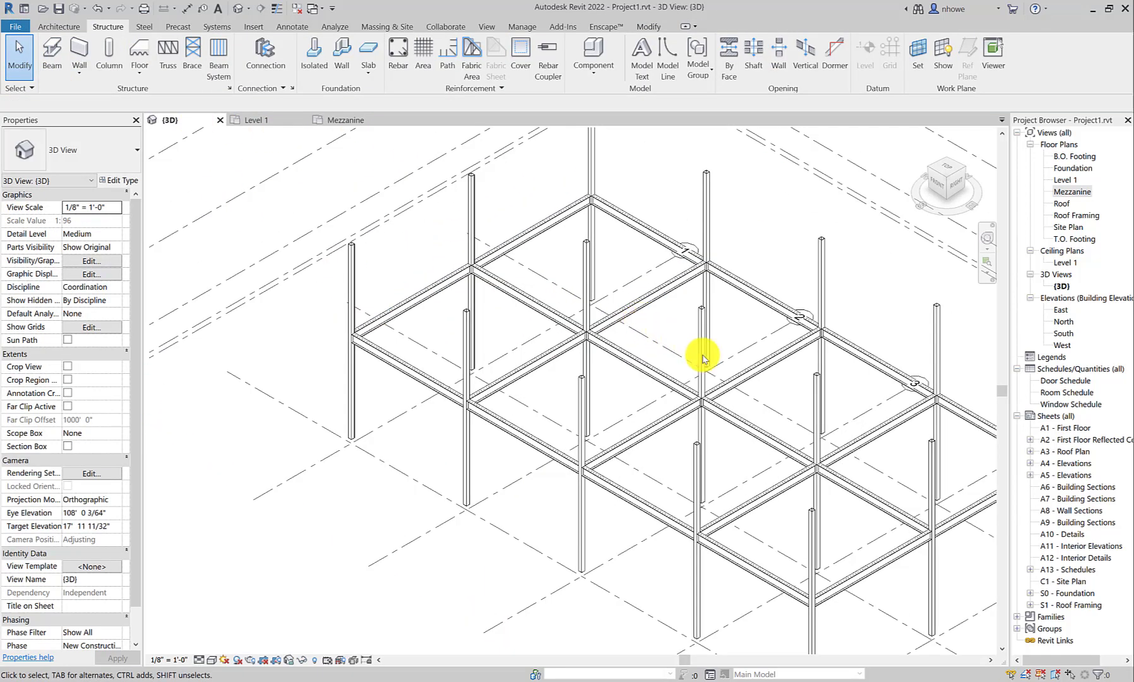
click(618, 359)
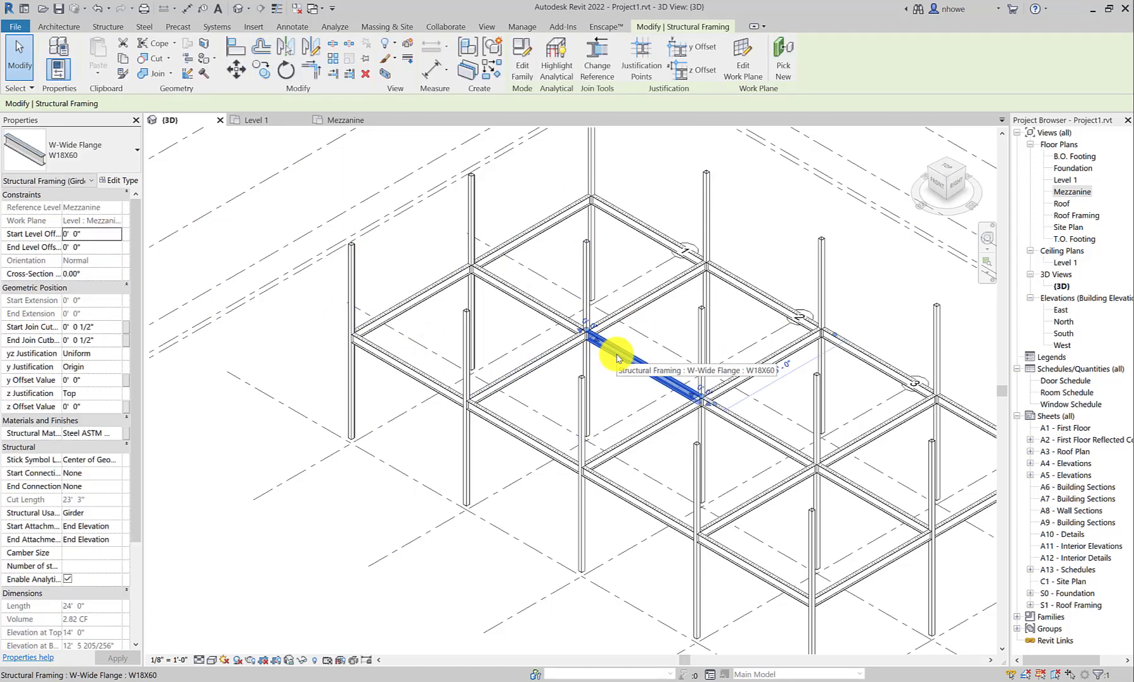
key(Delete)
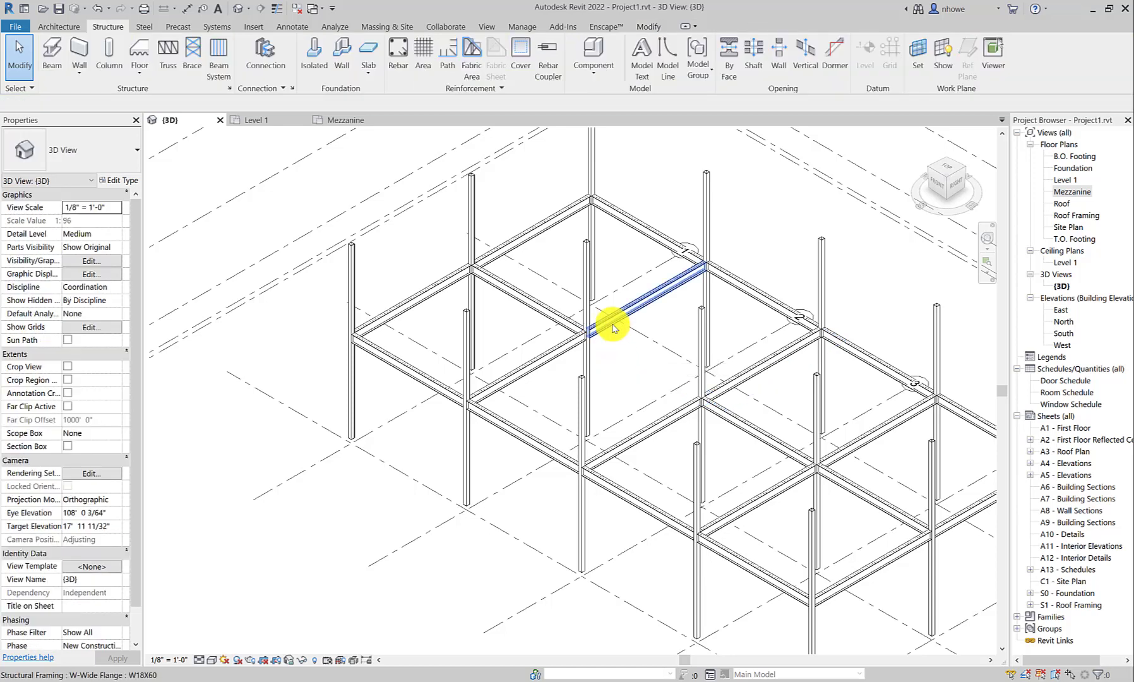
click(612, 322)
key(Delete)
- Delete the column at B-2, the grid line B beam between 1 and 2, and the grid line 2 beam between B and C
click(588, 321)
key(Delete)
key(Delete)
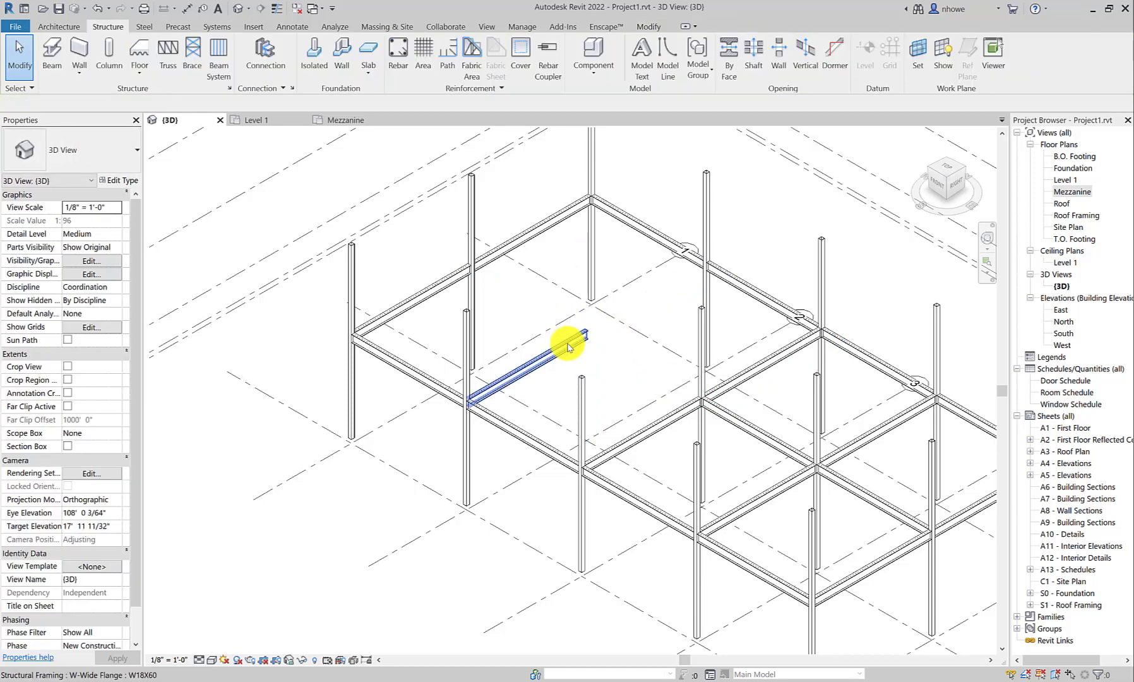
shift+middle_drag(601, 349, 679, 360)
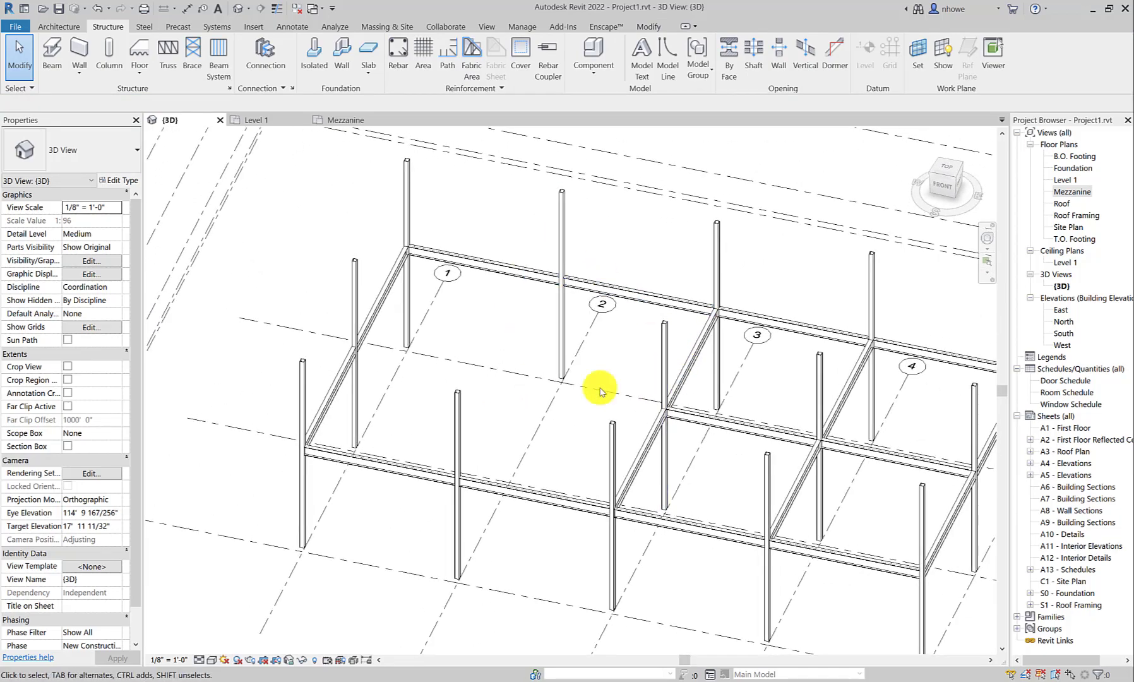
scroll(609, 353, down, 2)
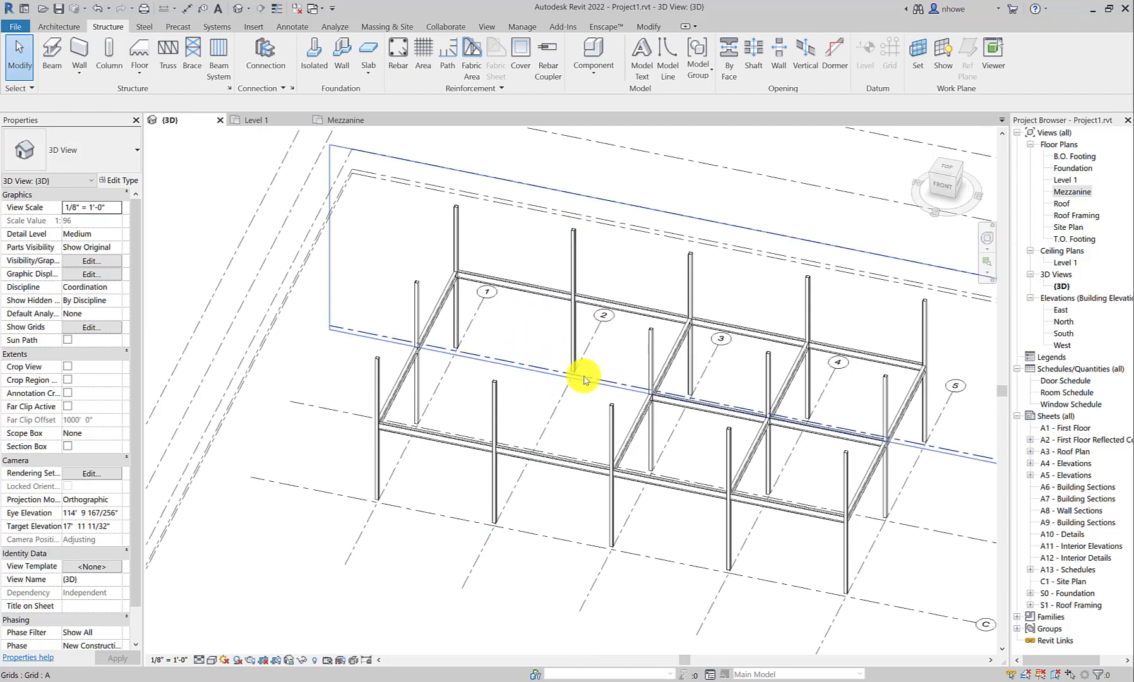
scroll(583, 379, down, 2)
scroll(607, 373, up, 4)
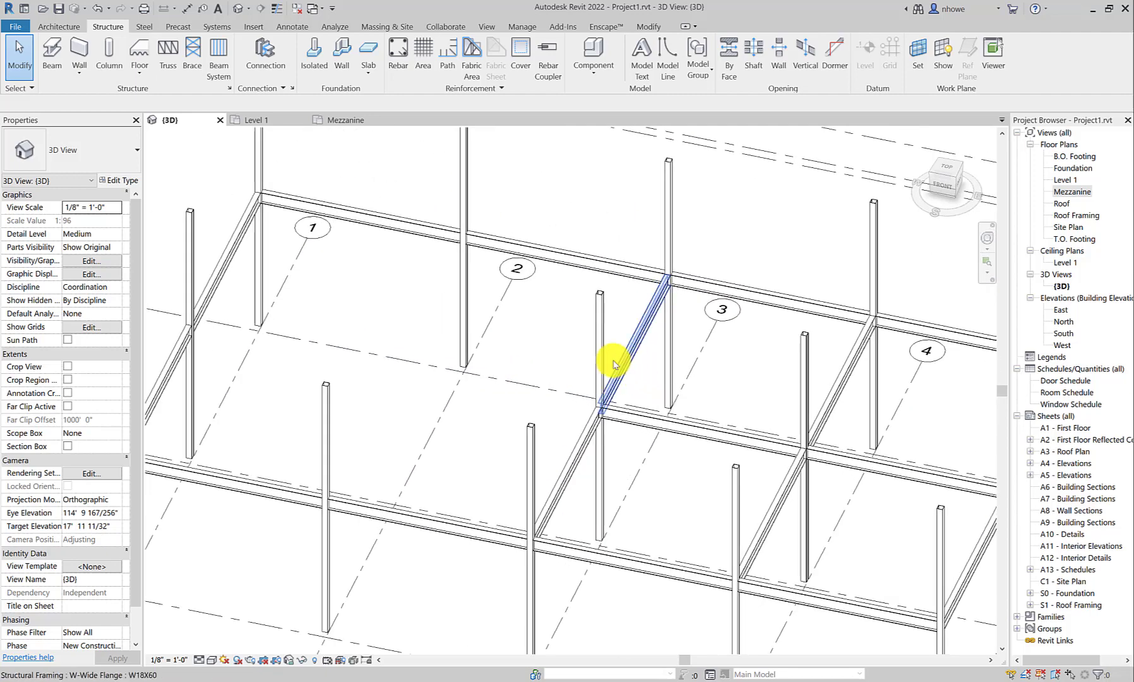